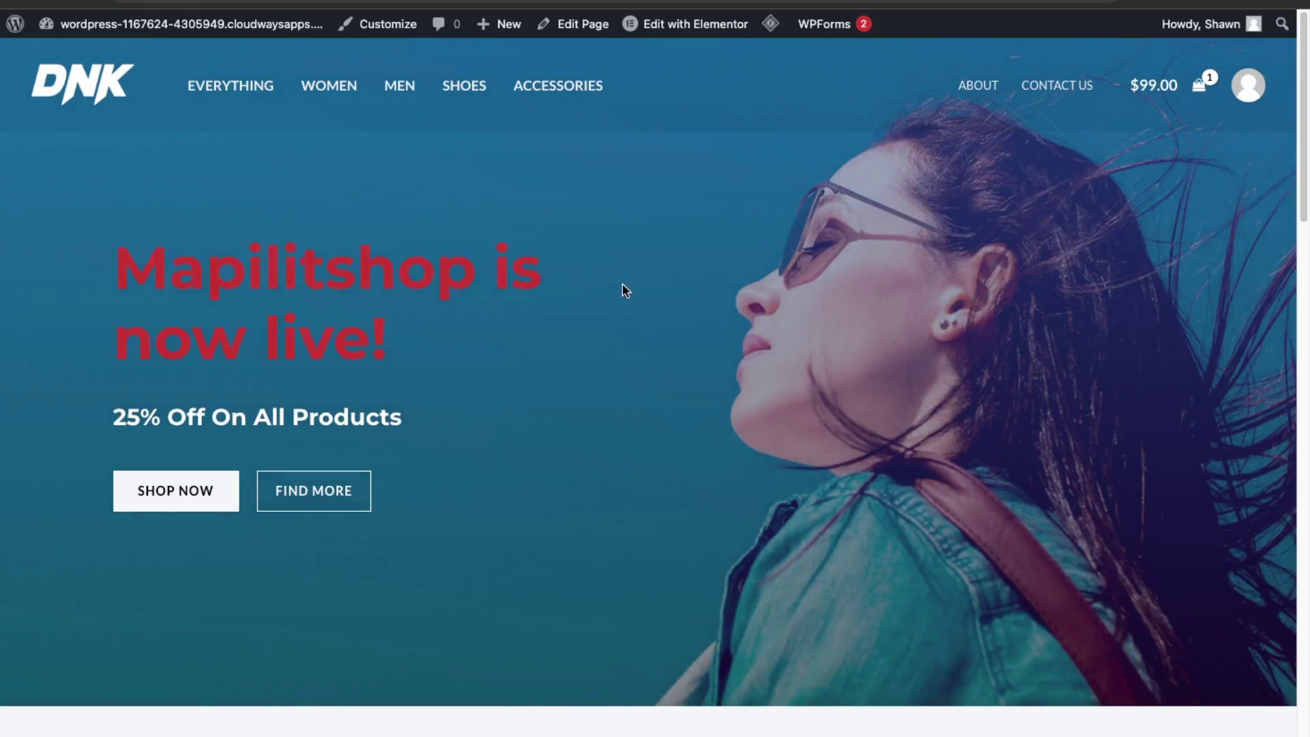
# Step: Scroll through the storefront home page and bring up the site-name menu in the admin bar
pyautogui.scroll(-10, 625, 247)
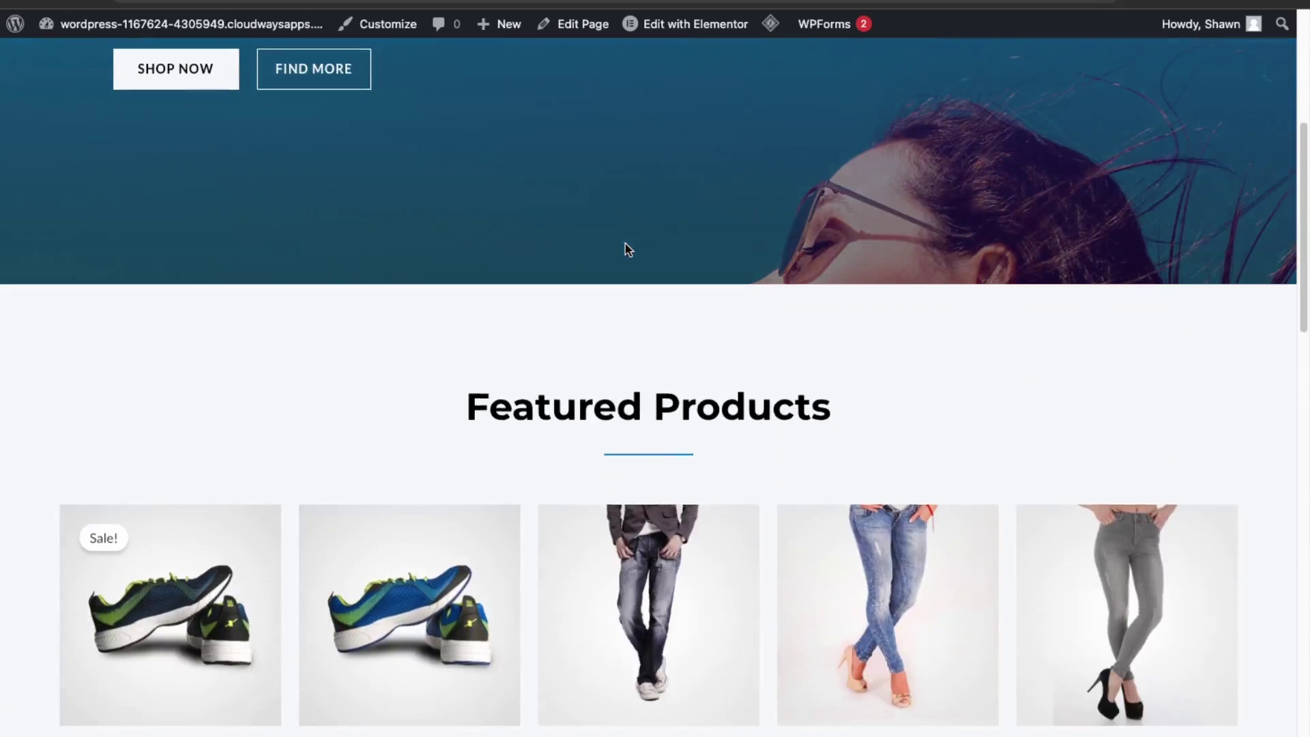
pyautogui.scroll(-3, 625, 248)
pyautogui.scroll(-10, 1099, 216)
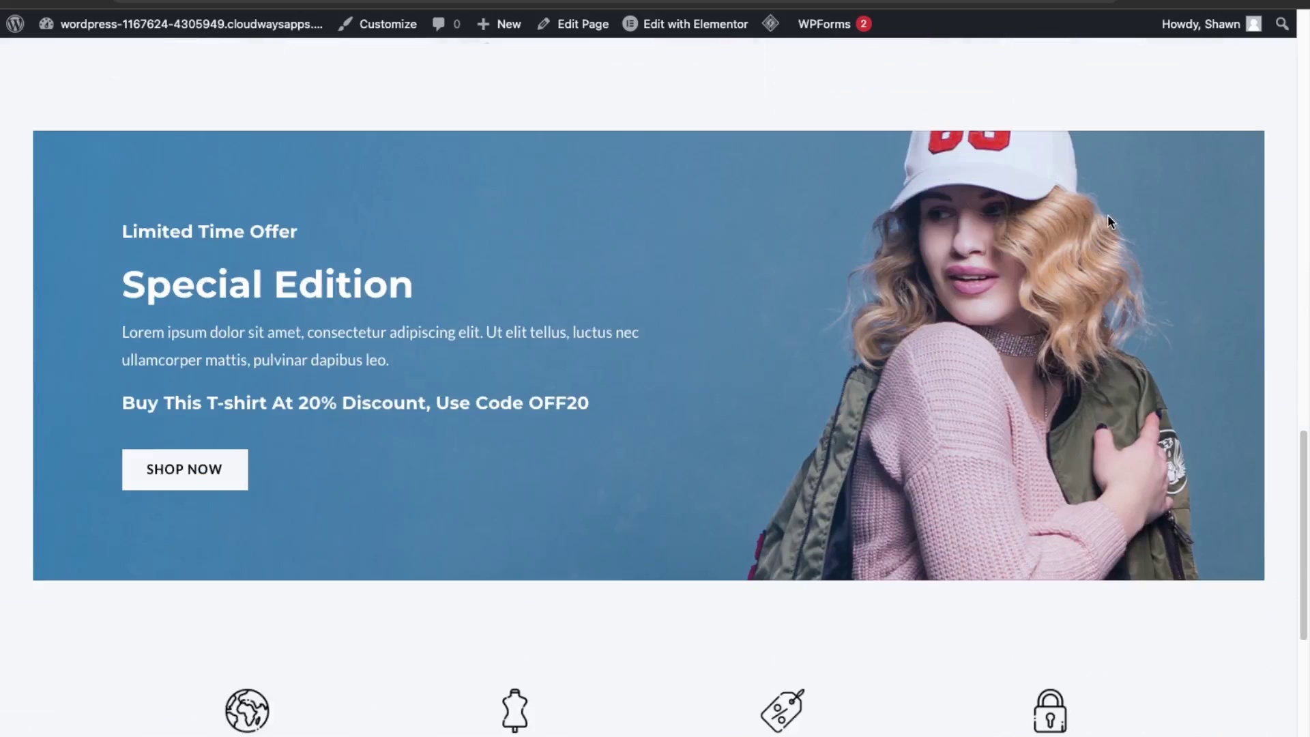
pyautogui.scroll(-5, 1094, 216)
pyautogui.scroll(20, 1093, 216)
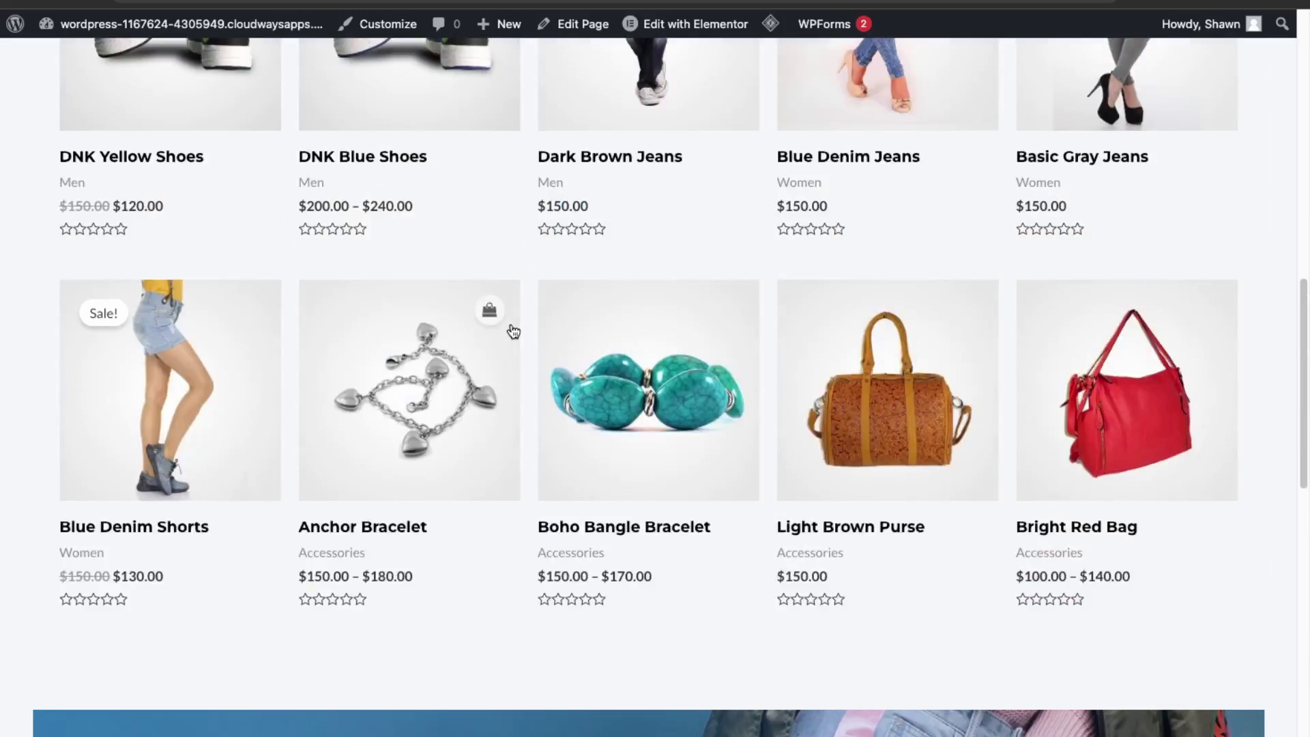
pyautogui.scroll(-15, 792, 126)
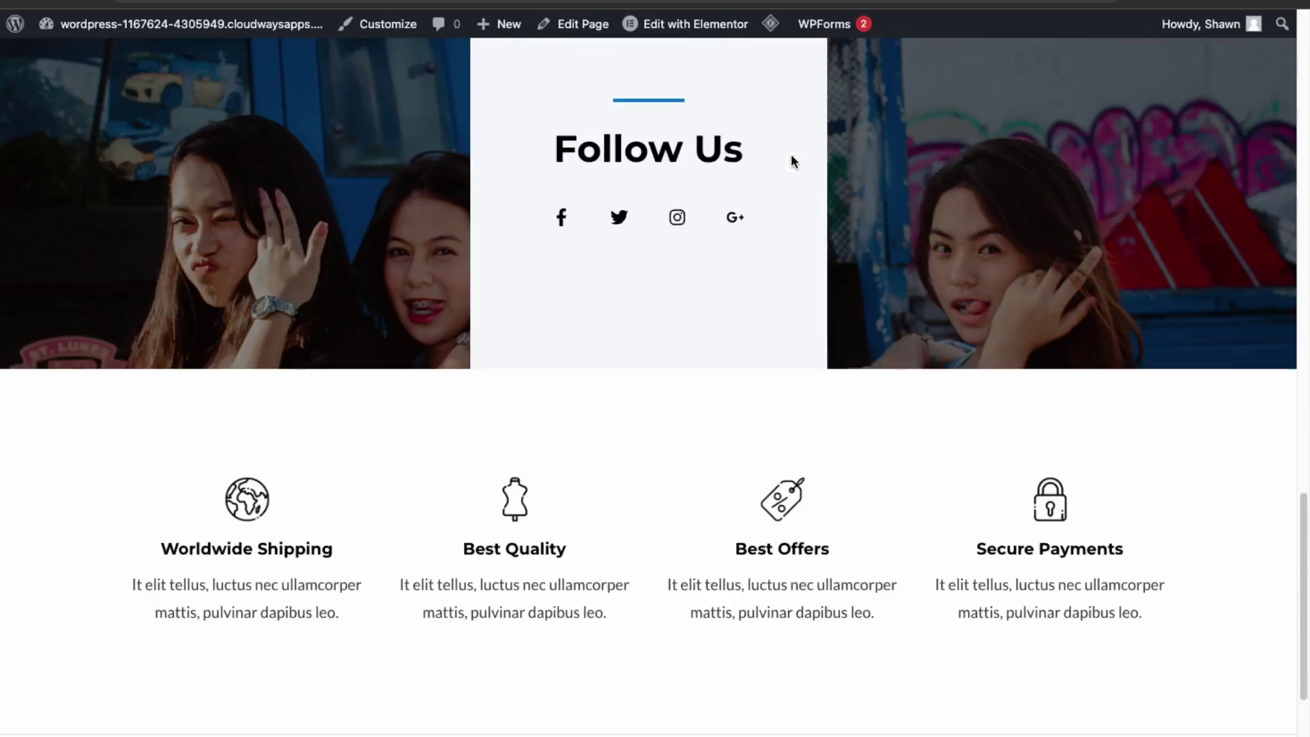
pyautogui.scroll(1, 786, 177)
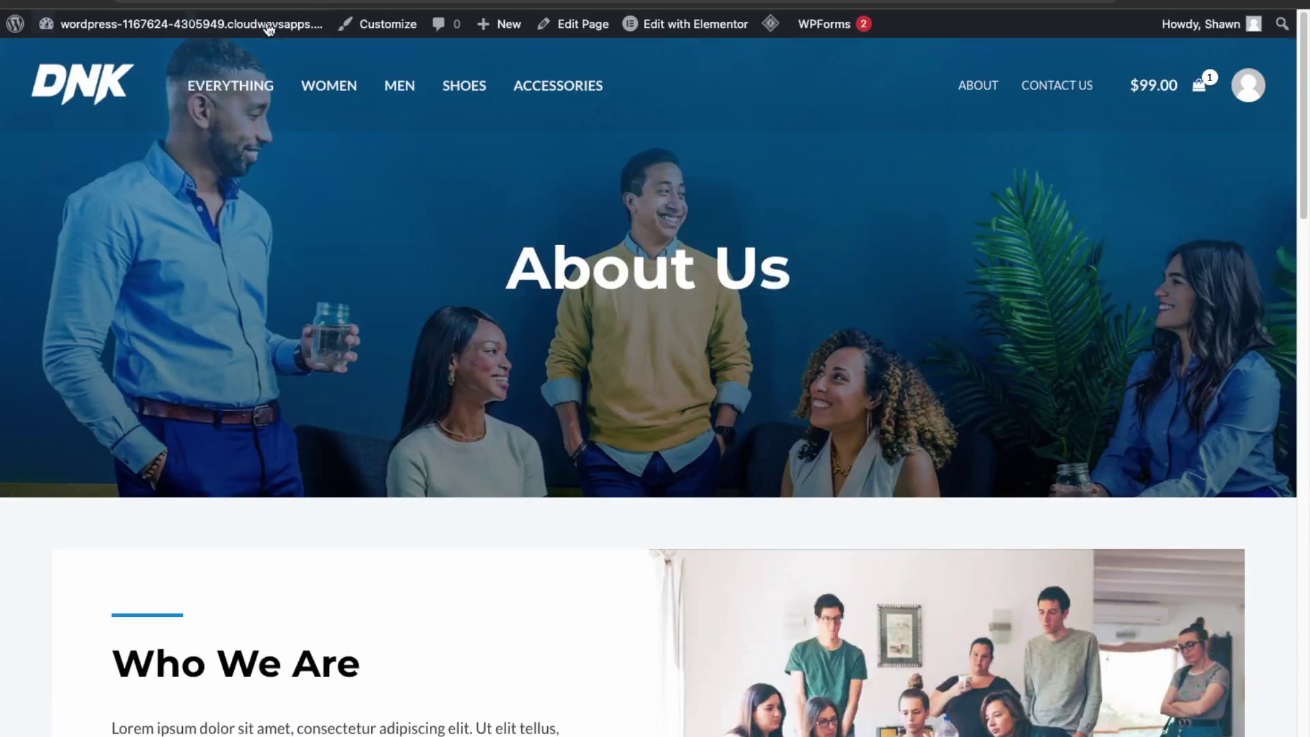
pyautogui.moveTo(266, 24)
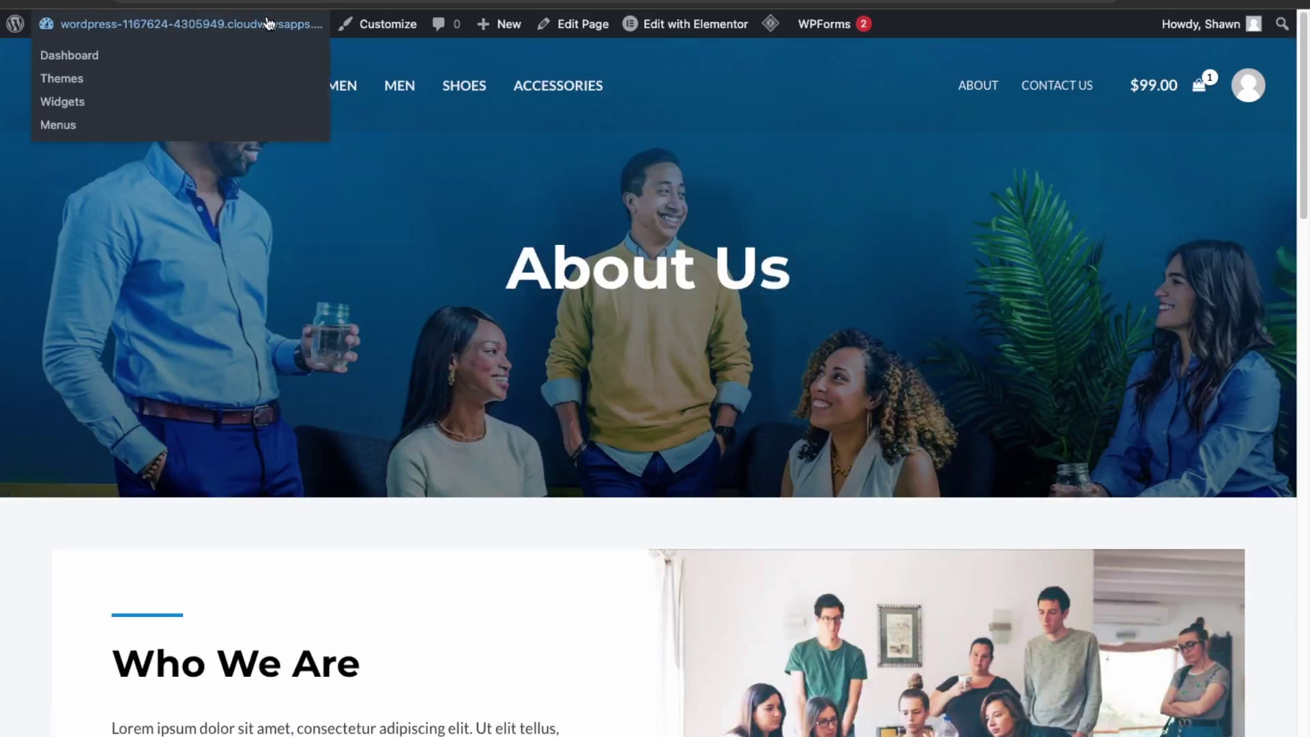
# Step: Search Add New Plugin for 'all in one seo', then install and activate All in One SEO
pyautogui.click(100, 56)
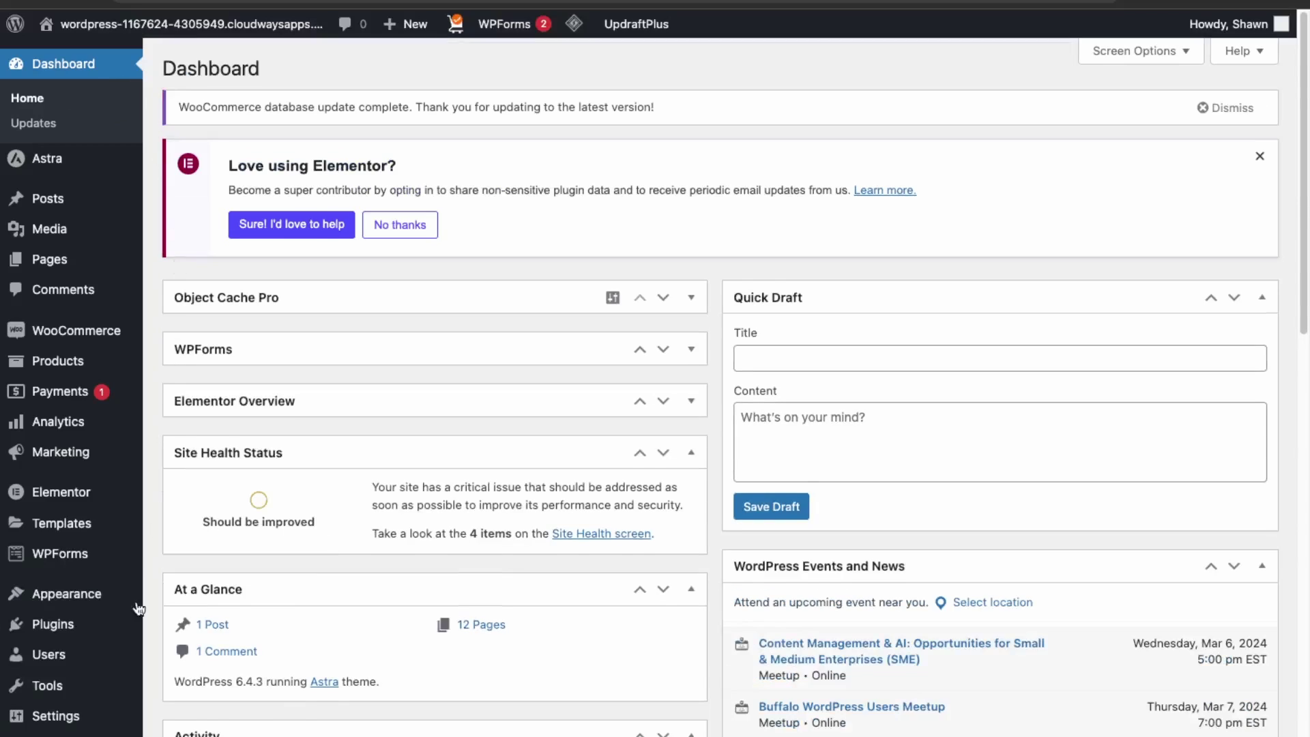
pyautogui.moveTo(73, 638)
pyautogui.click(191, 652)
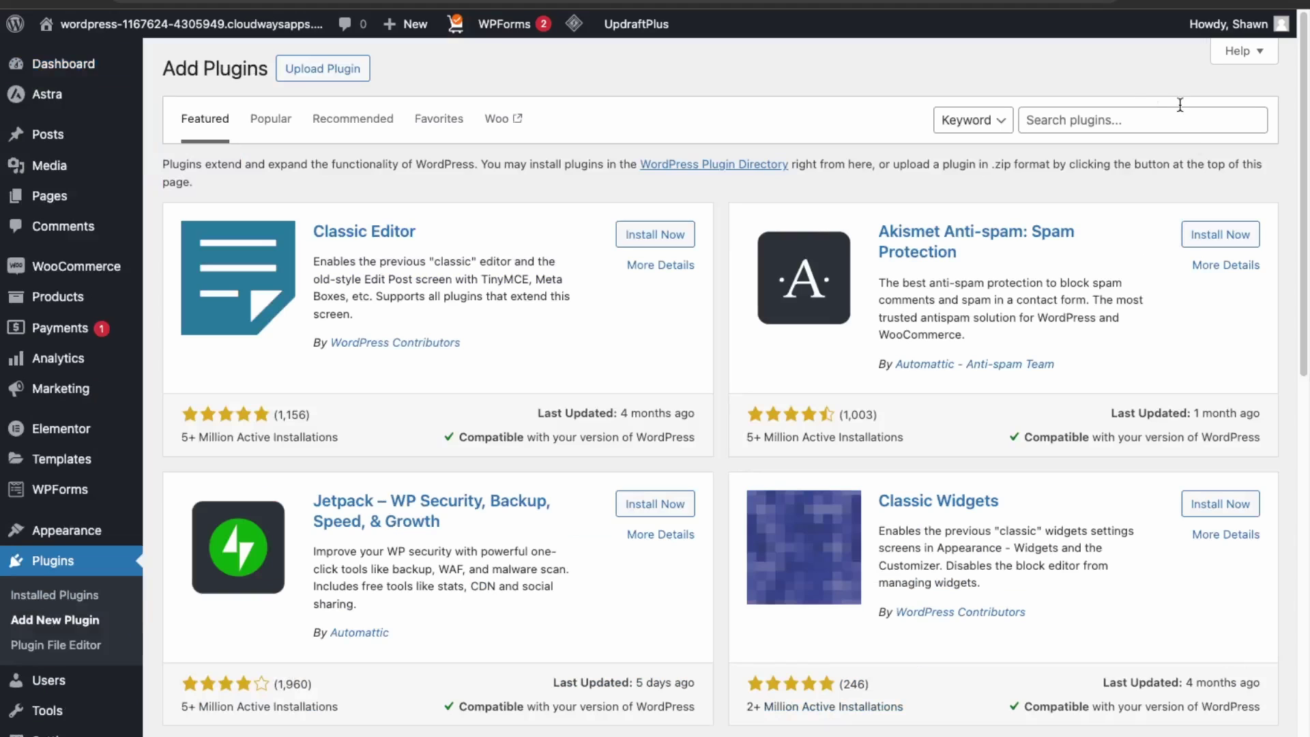
pyautogui.click(1100, 122)
pyautogui.write('all i')
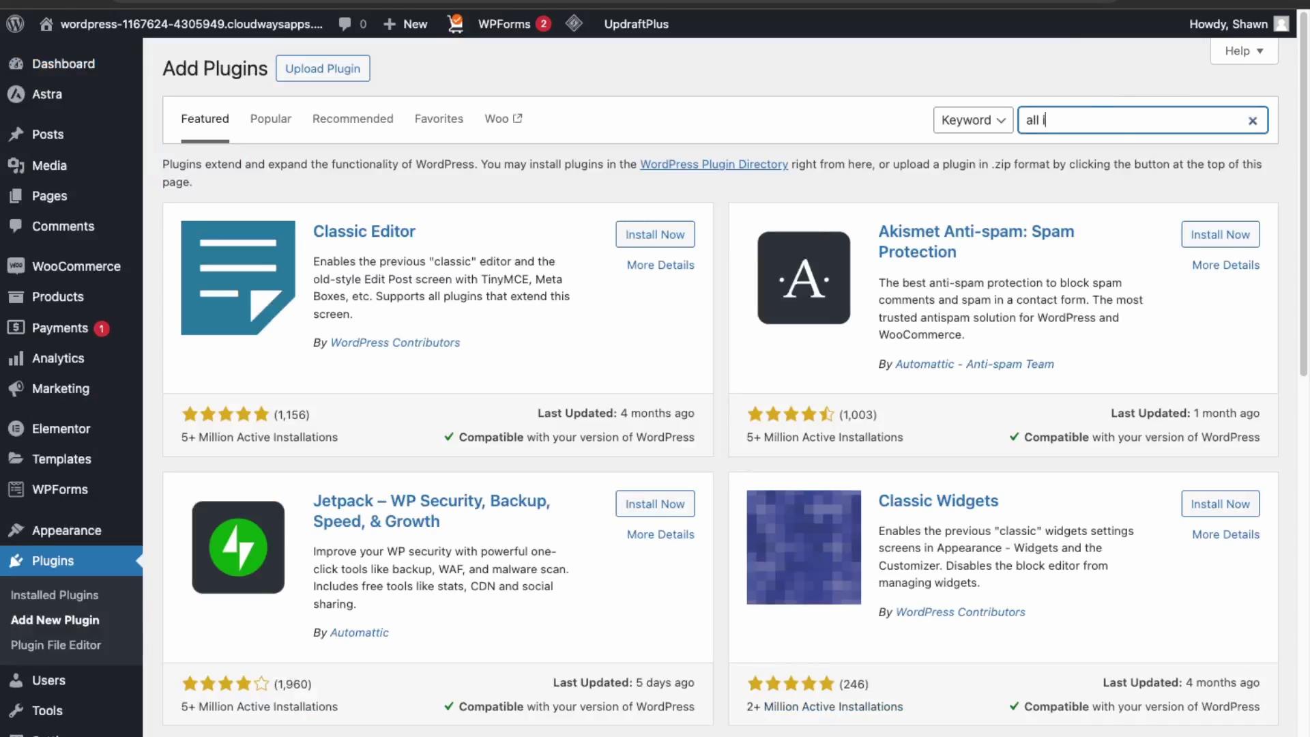
pyautogui.write('n one seo')
pyautogui.click(680, 224)
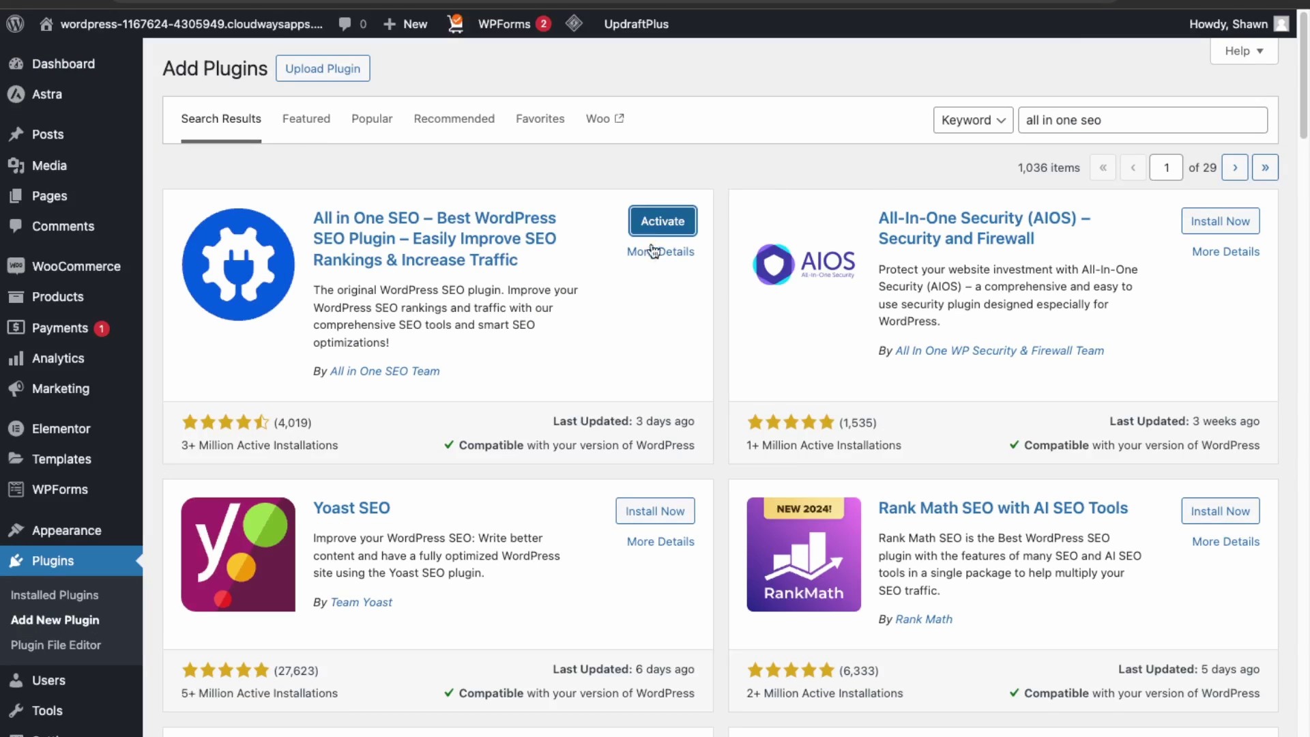
pyautogui.click(653, 224)
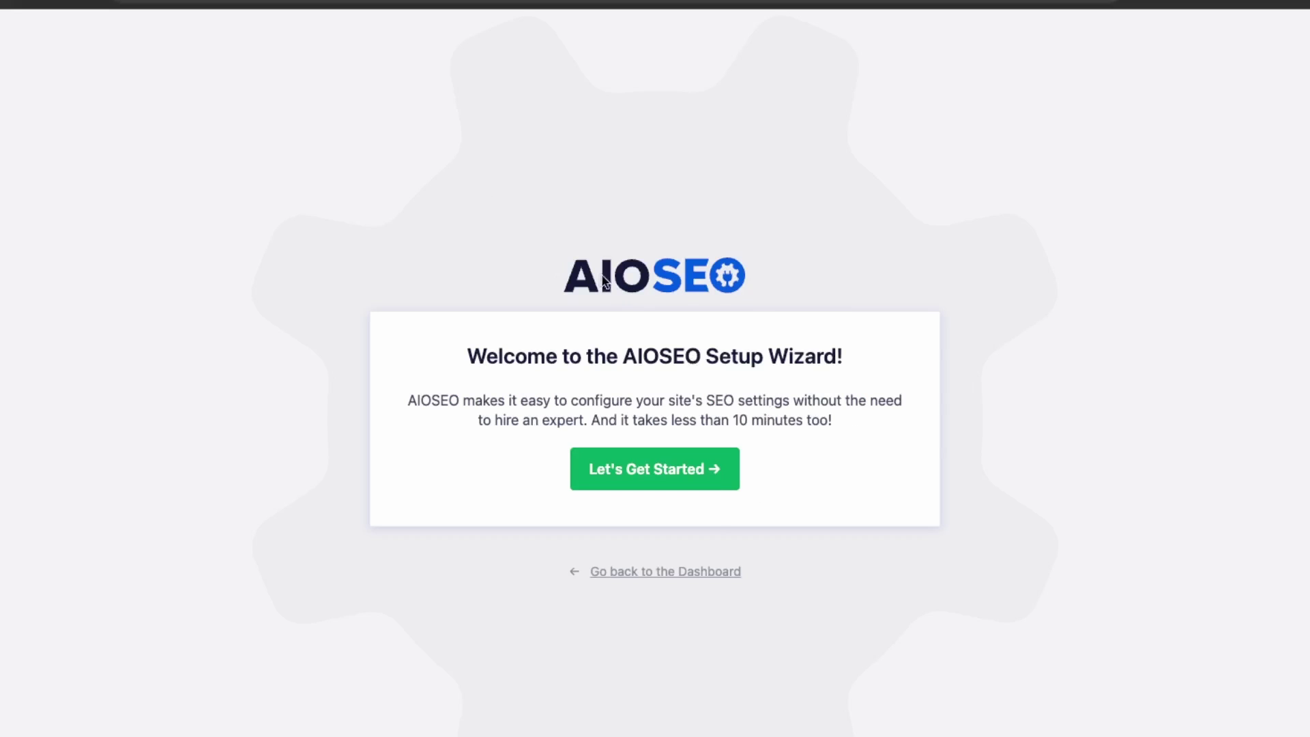
# Step: Start the wizard, choose Online Store, and set the homepage title to 'MapilitMedia Store - Your One Stop Shop For WordPress Themes'
pyautogui.click(705, 477)
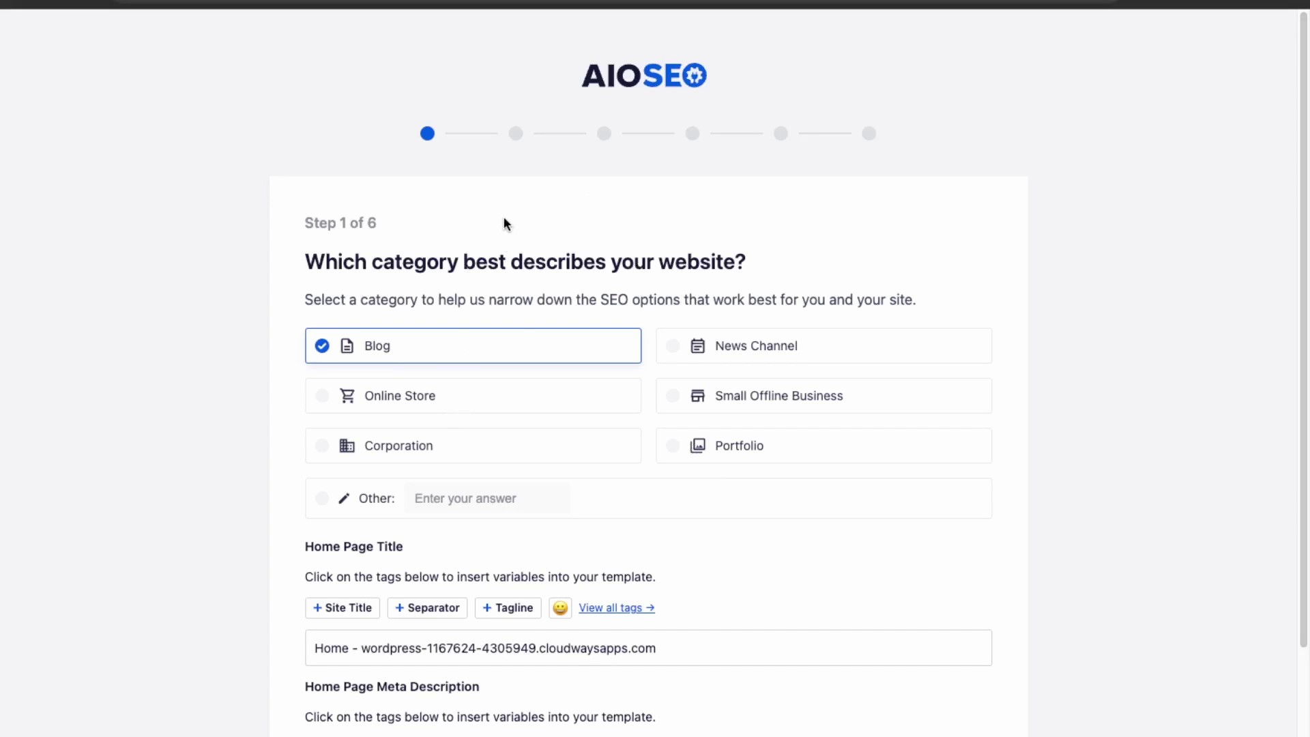
pyautogui.click(560, 406)
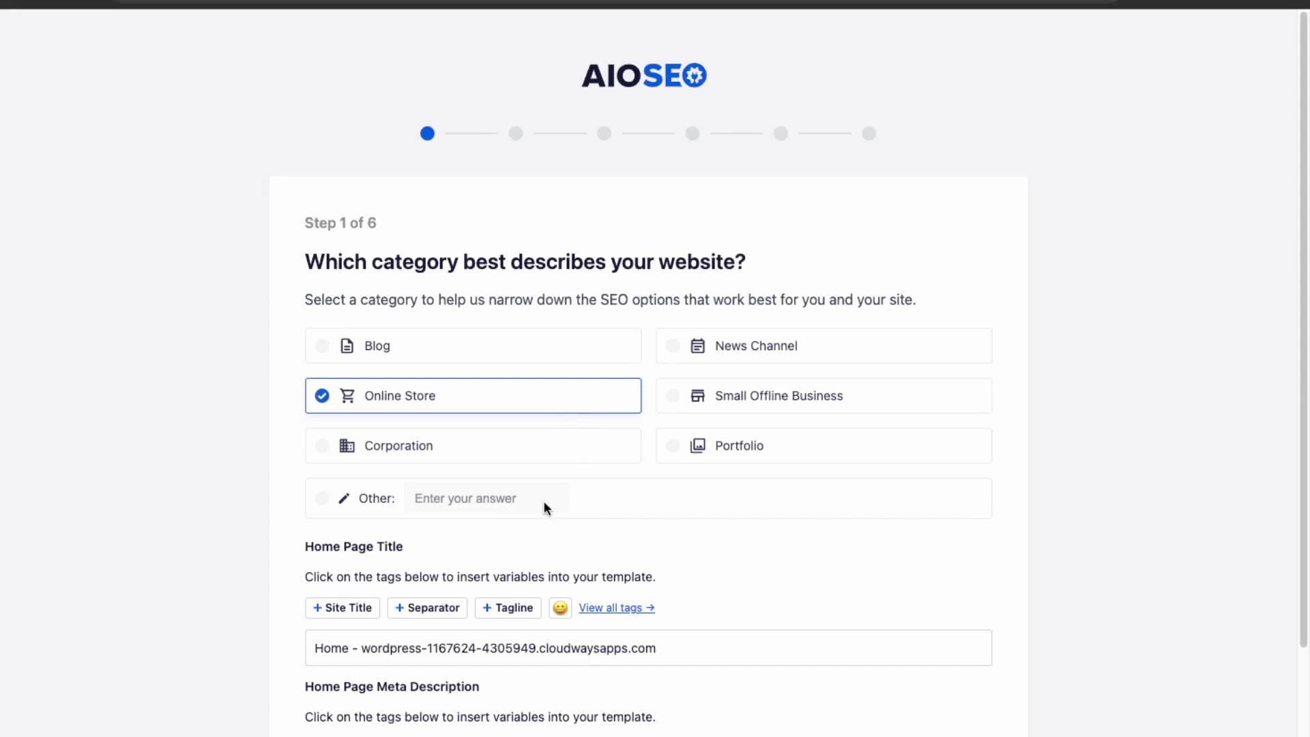
pyautogui.scroll(-1, 544, 505)
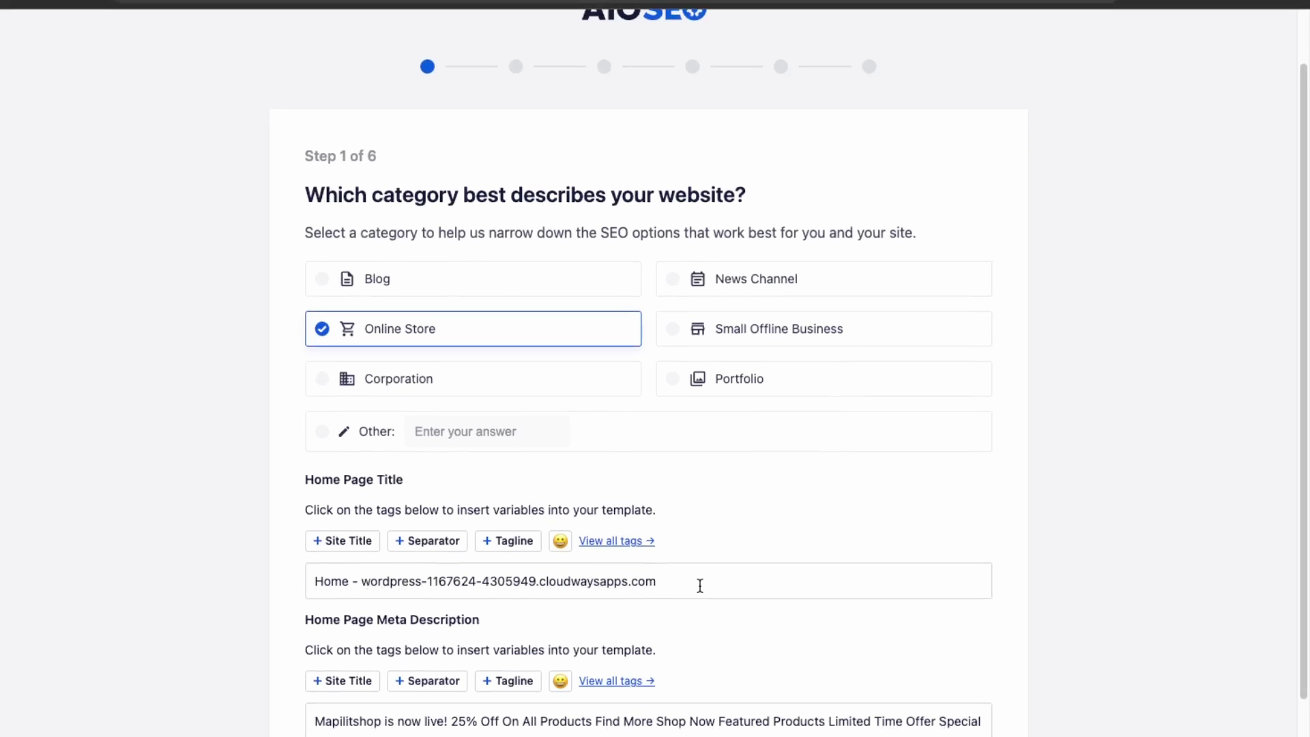
pyautogui.moveTo(699, 586); pyautogui.dragTo(356, 563)
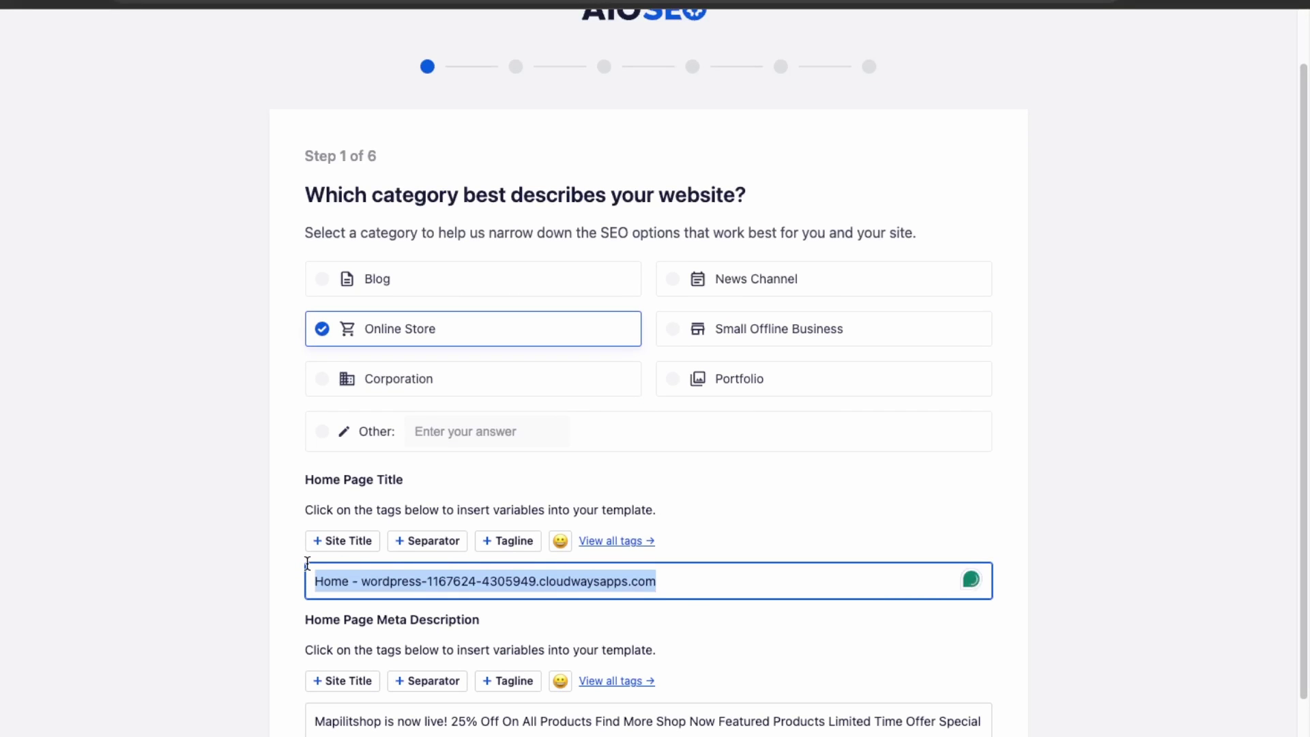
pyautogui.press('BackSpace')
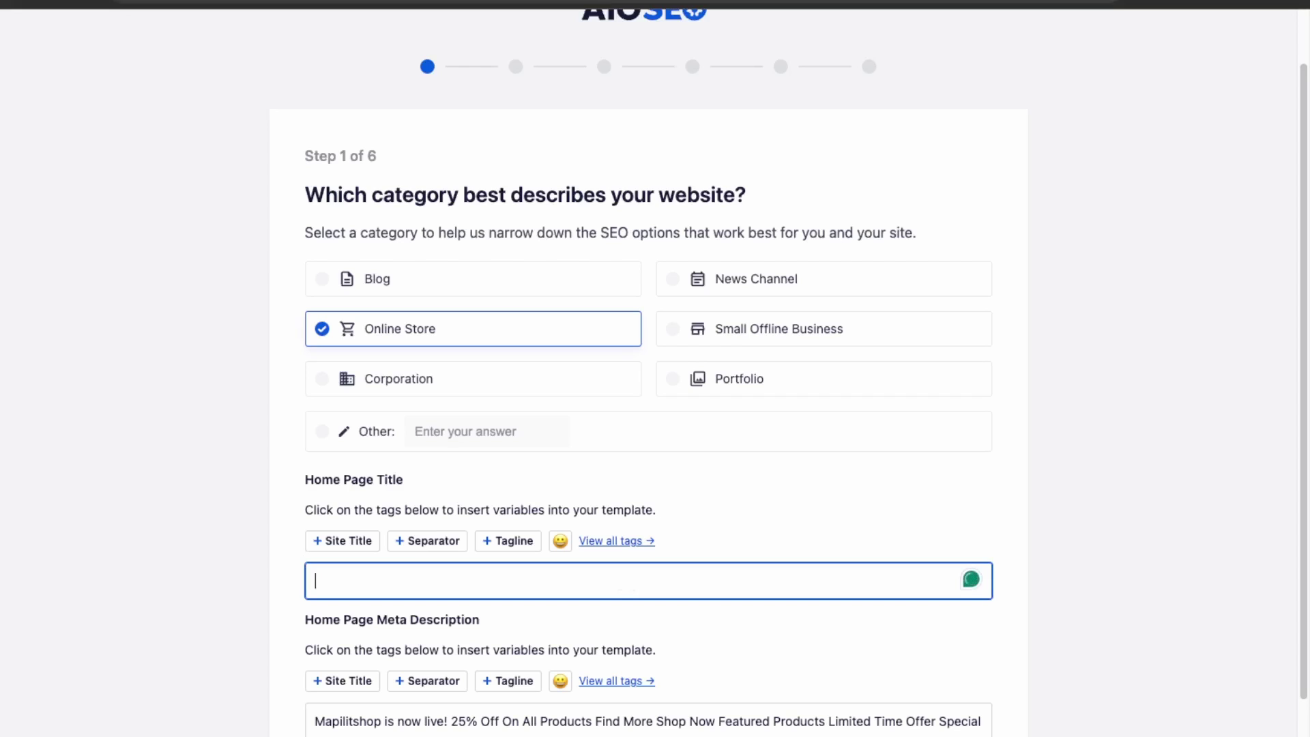
pyautogui.write('MapilitMedia Store')
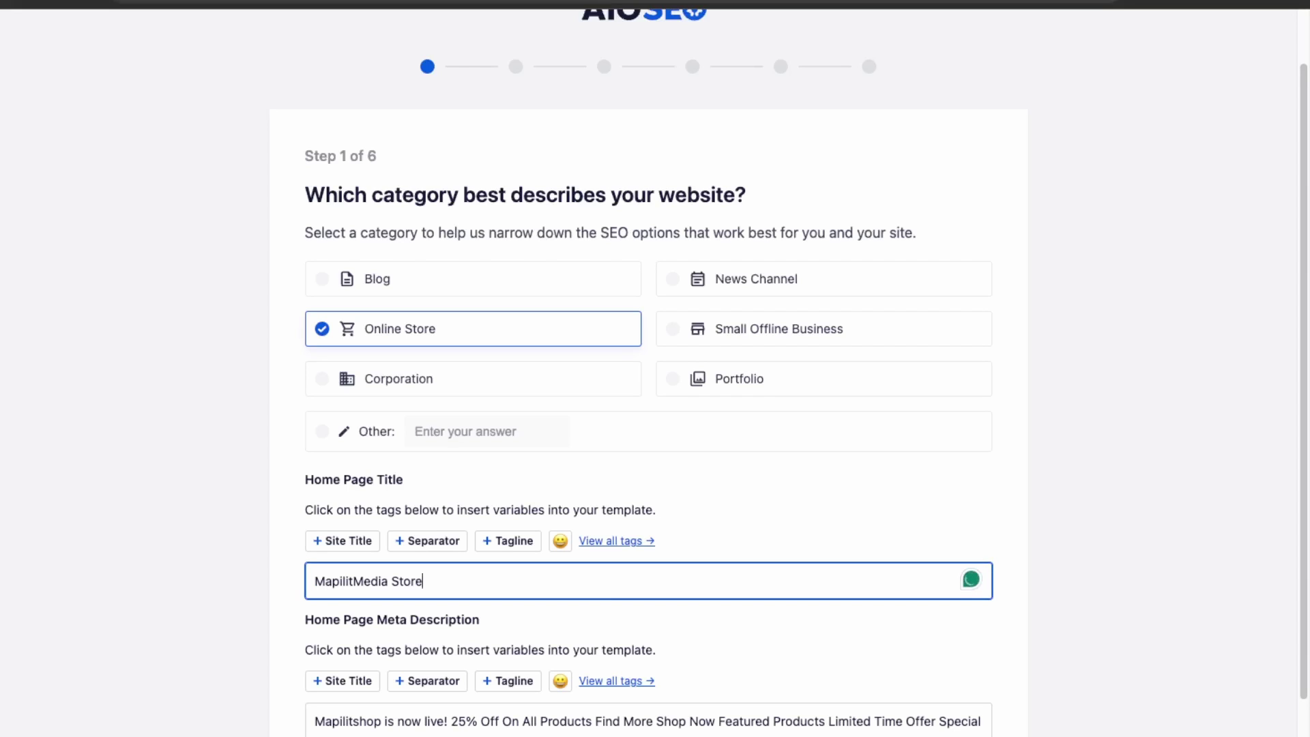
pyautogui.write('- Your One Stop Shop Fo')
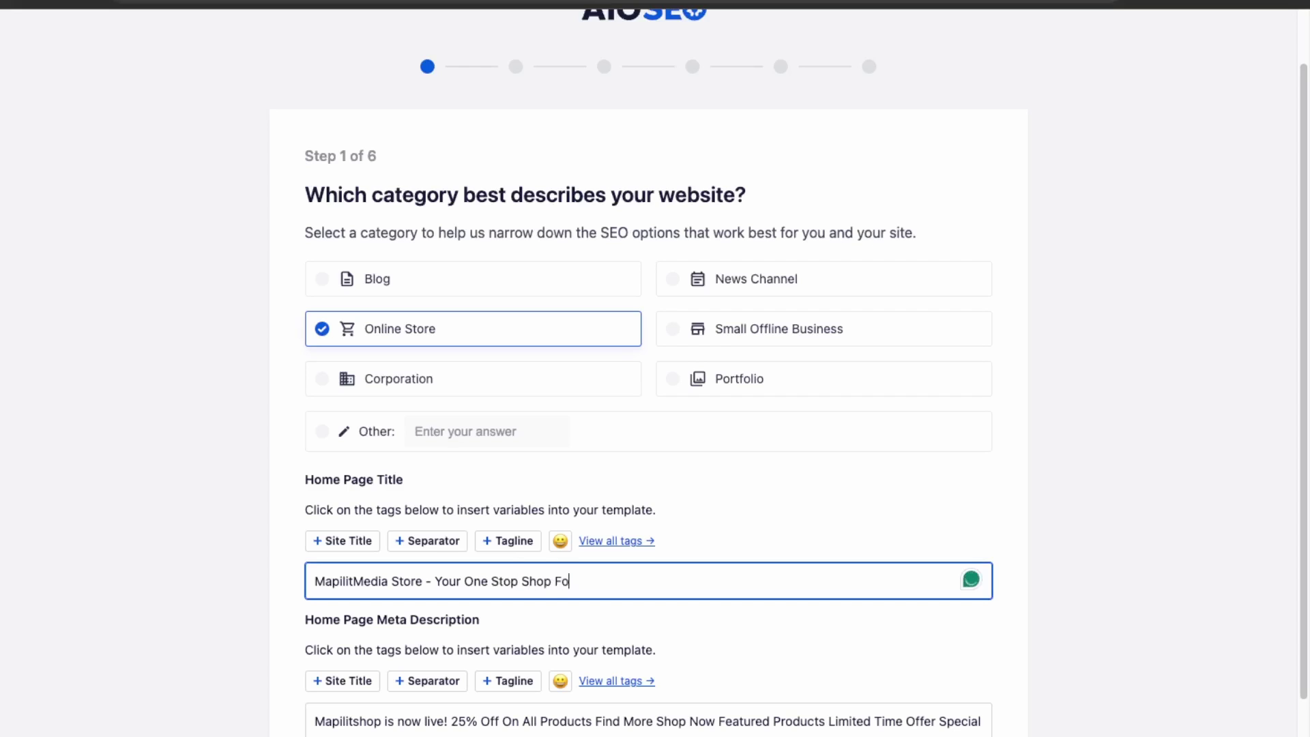
pyautogui.write('r WordPre')
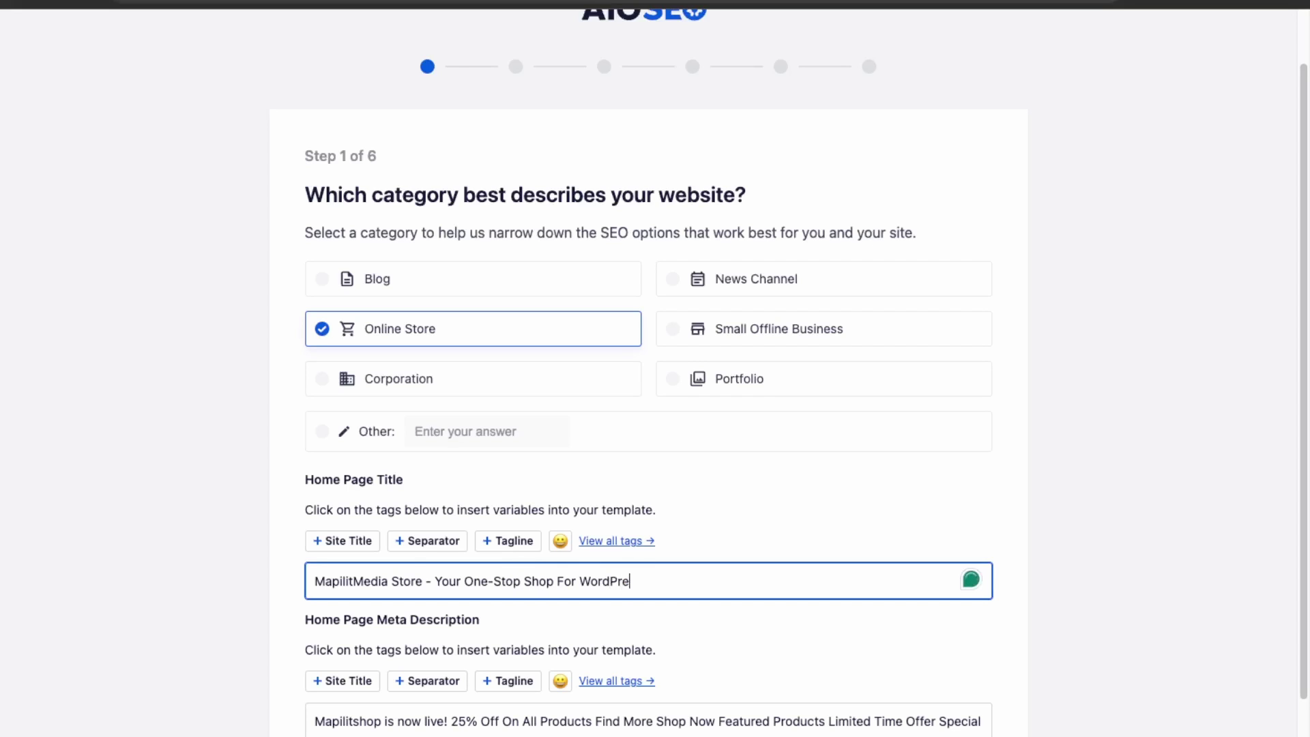
pyautogui.write('ss Themes')
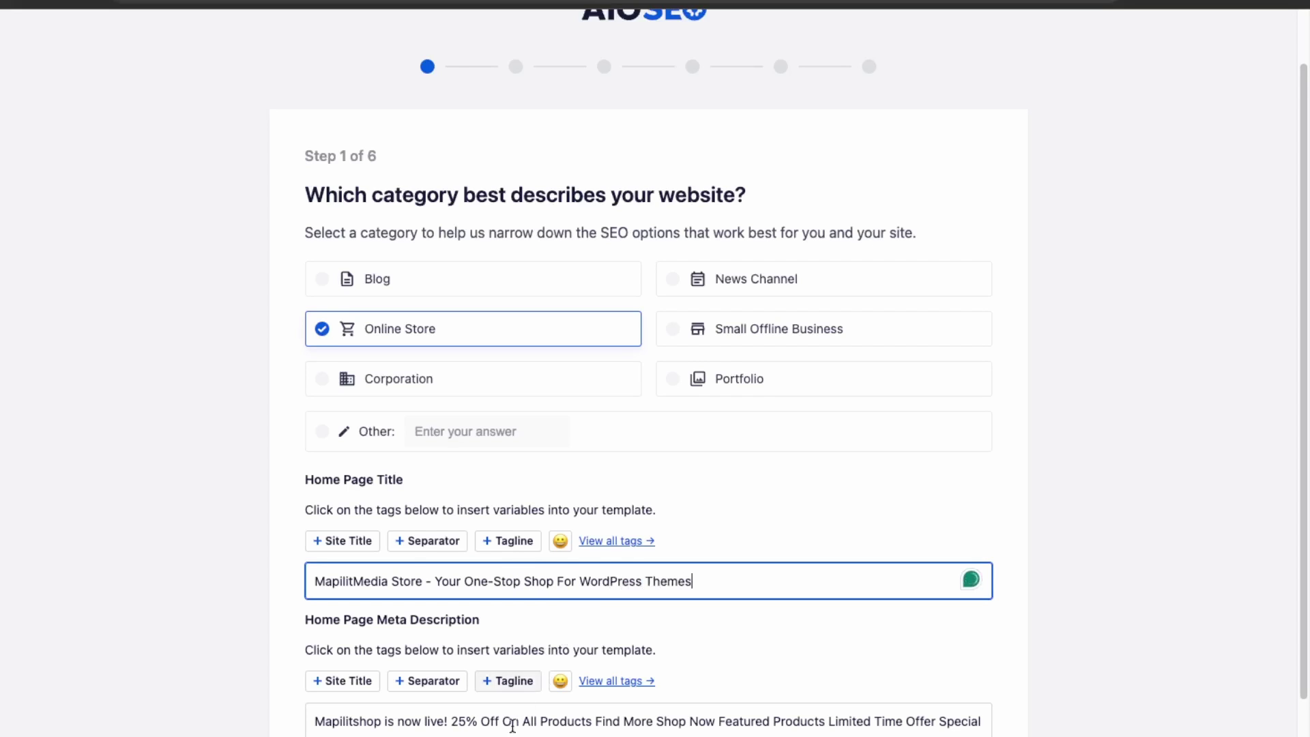
# Step: Copy the homepage title into the meta description with a trailing '.', then save Step 1
pyautogui.scroll(-1, 512, 727)
pyautogui.moveTo(979, 730); pyautogui.dragTo(310, 680)
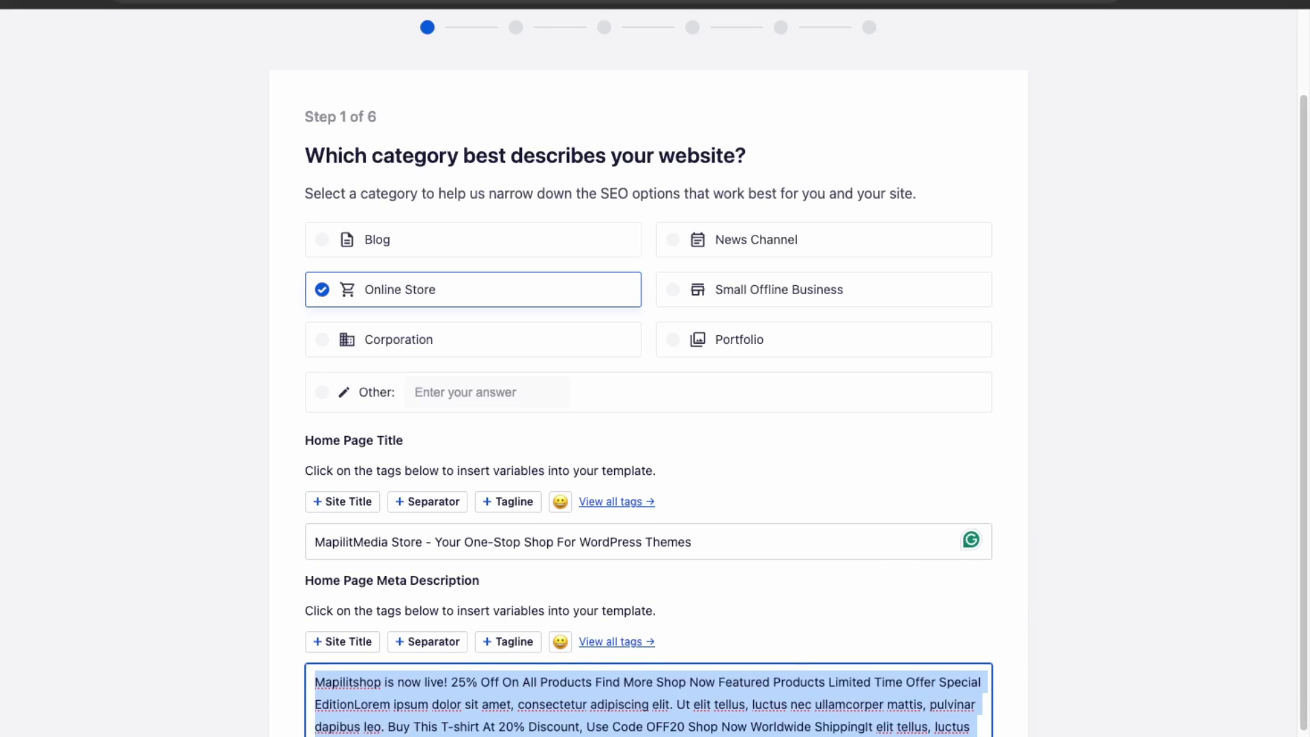
pyautogui.scroll(-1, 457, 619)
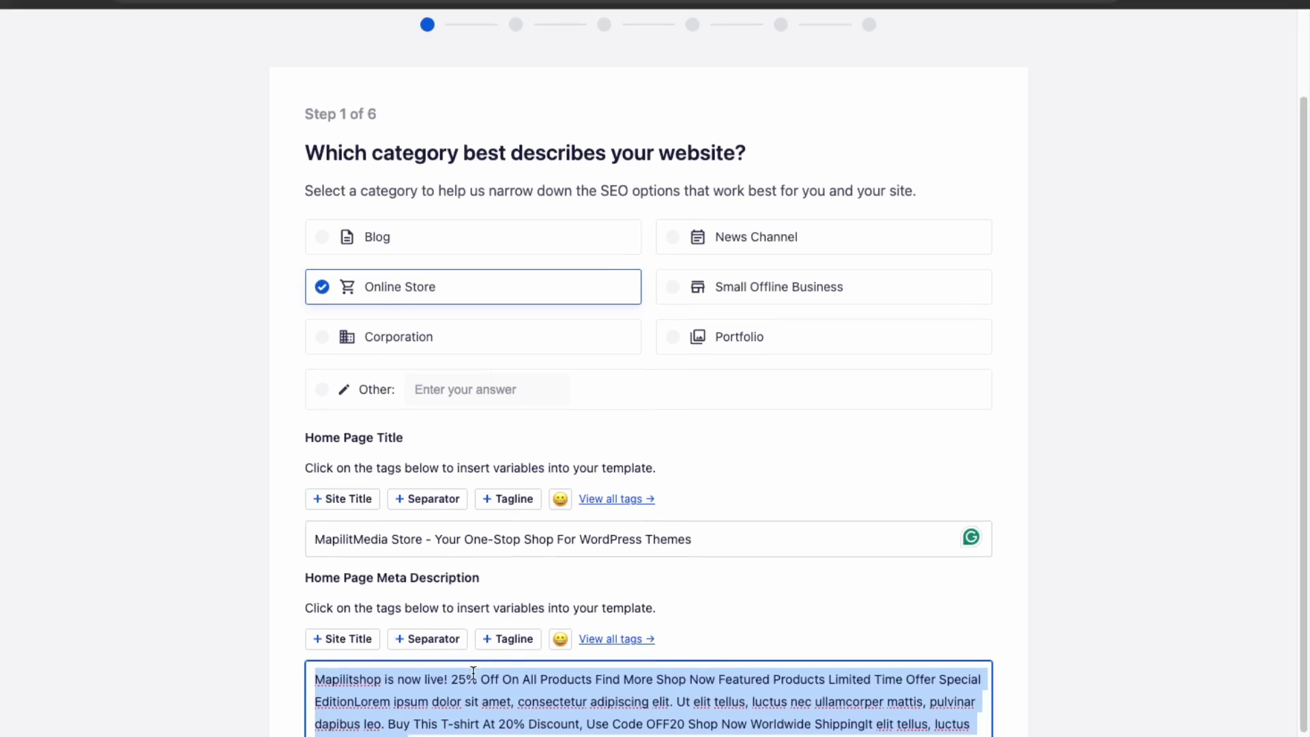
pyautogui.press('Right')
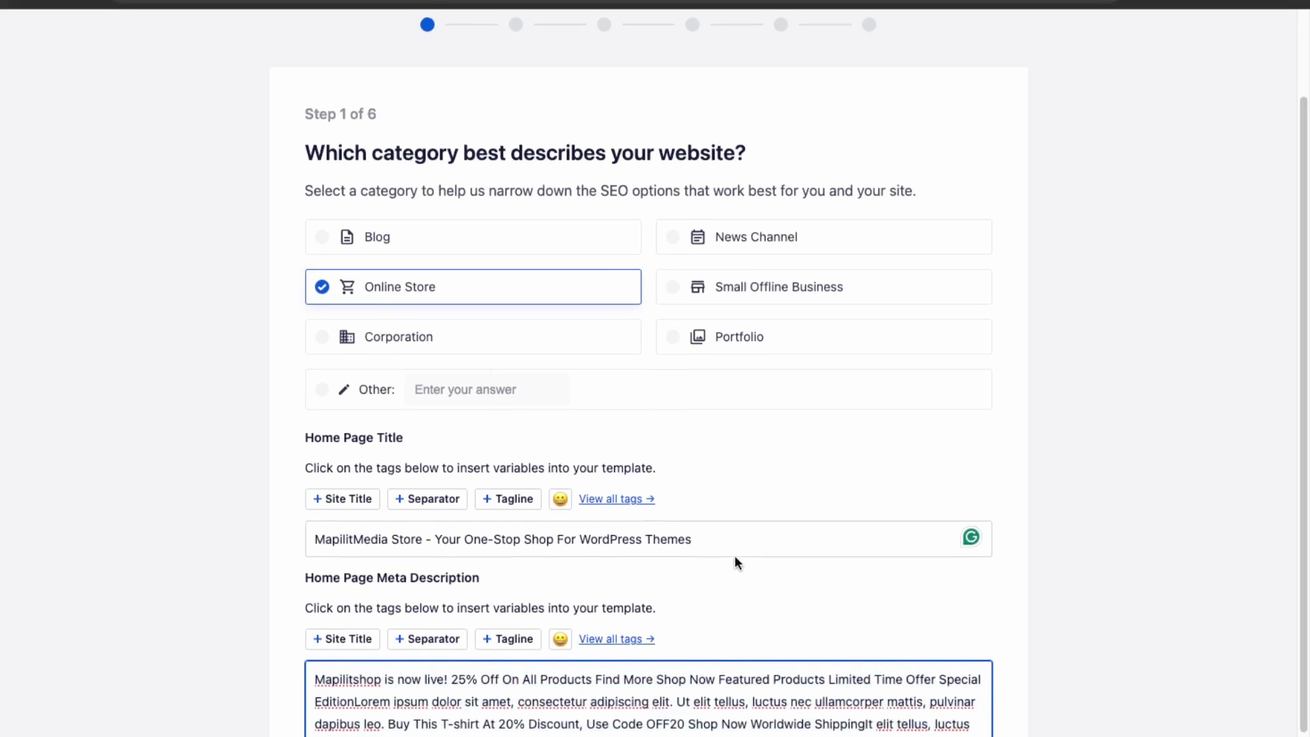
pyautogui.moveTo(708, 542); pyautogui.dragTo(289, 541)
pyautogui.hotkey('ctrl', 'c')
pyautogui.click(305, 663)
pyautogui.hotkey('ctrl', 'a')
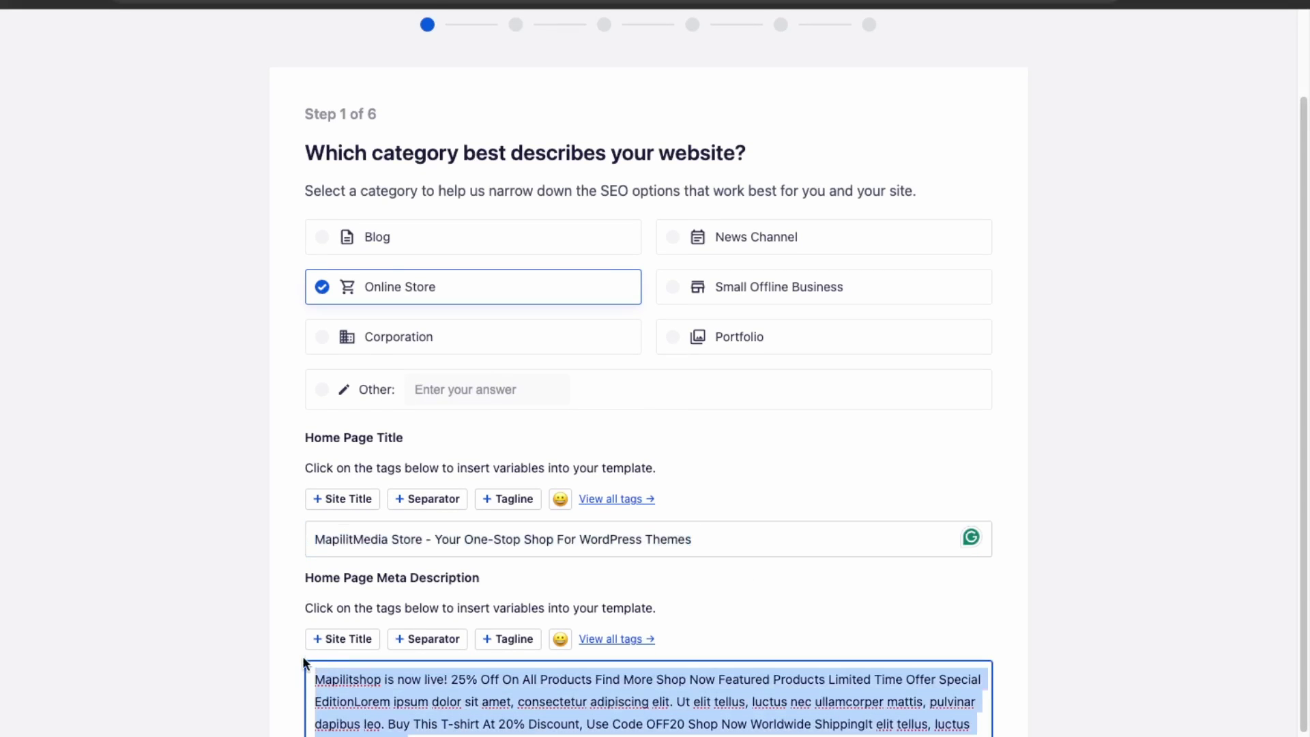
pyautogui.hotkey('ctrl', 'v')
pyautogui.write('.')
pyautogui.scroll(-3, 676, 724)
pyautogui.click(937, 727)
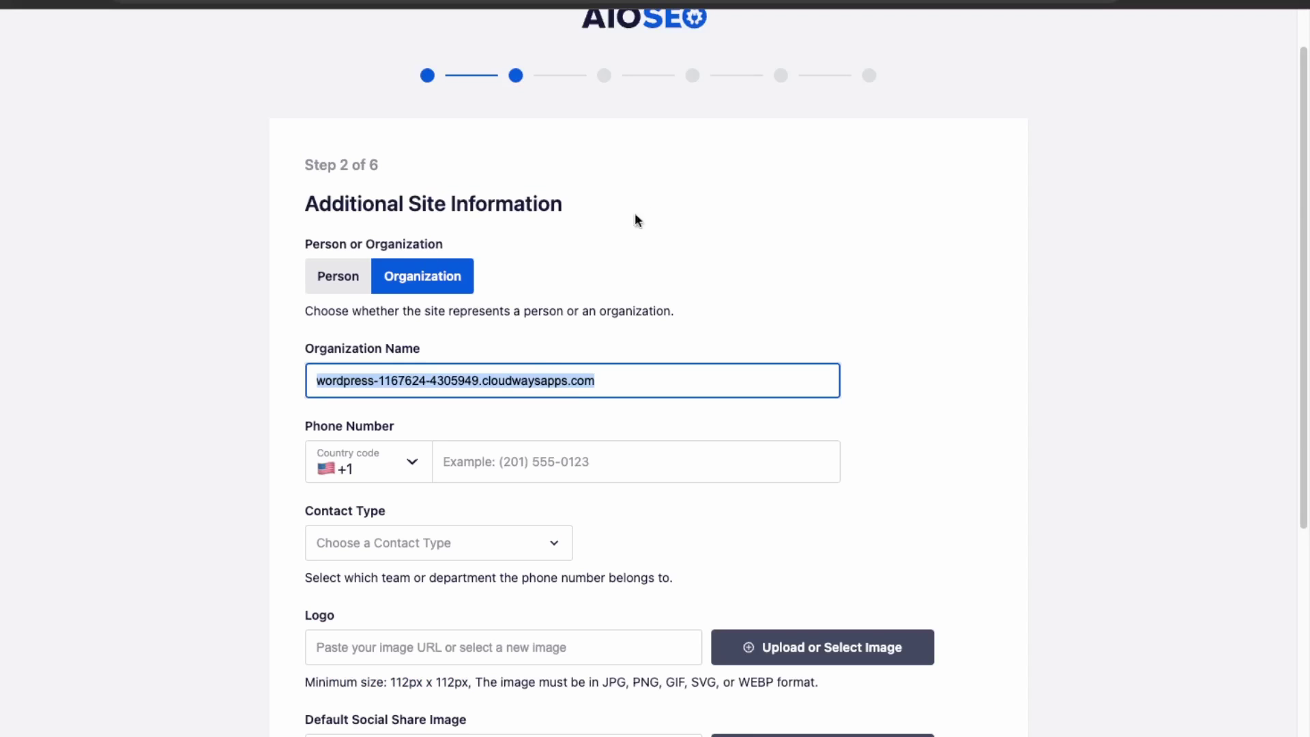
# Step: Enter 'MapilitMedia Store' as the organization name, leave contact type unset, and save
pyautogui.write('Mapilit')
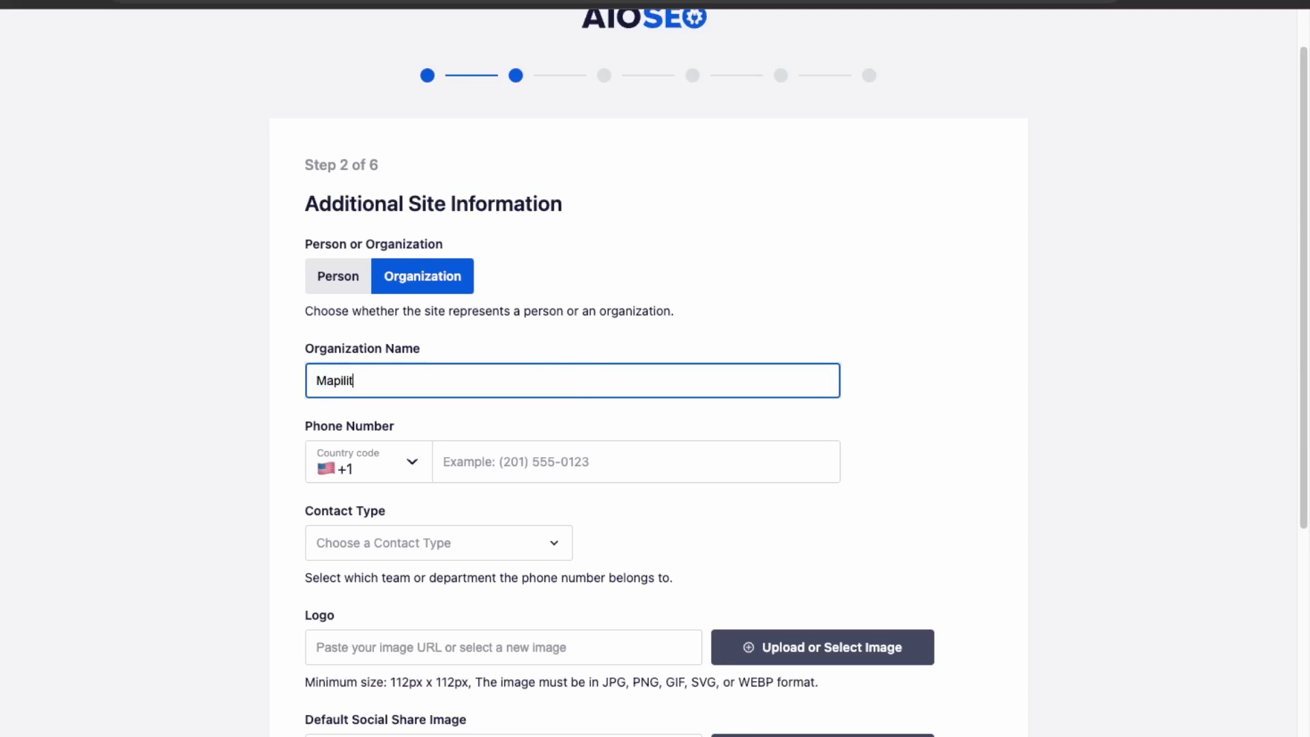
pyautogui.write('Media Store')
pyautogui.click(318, 497)
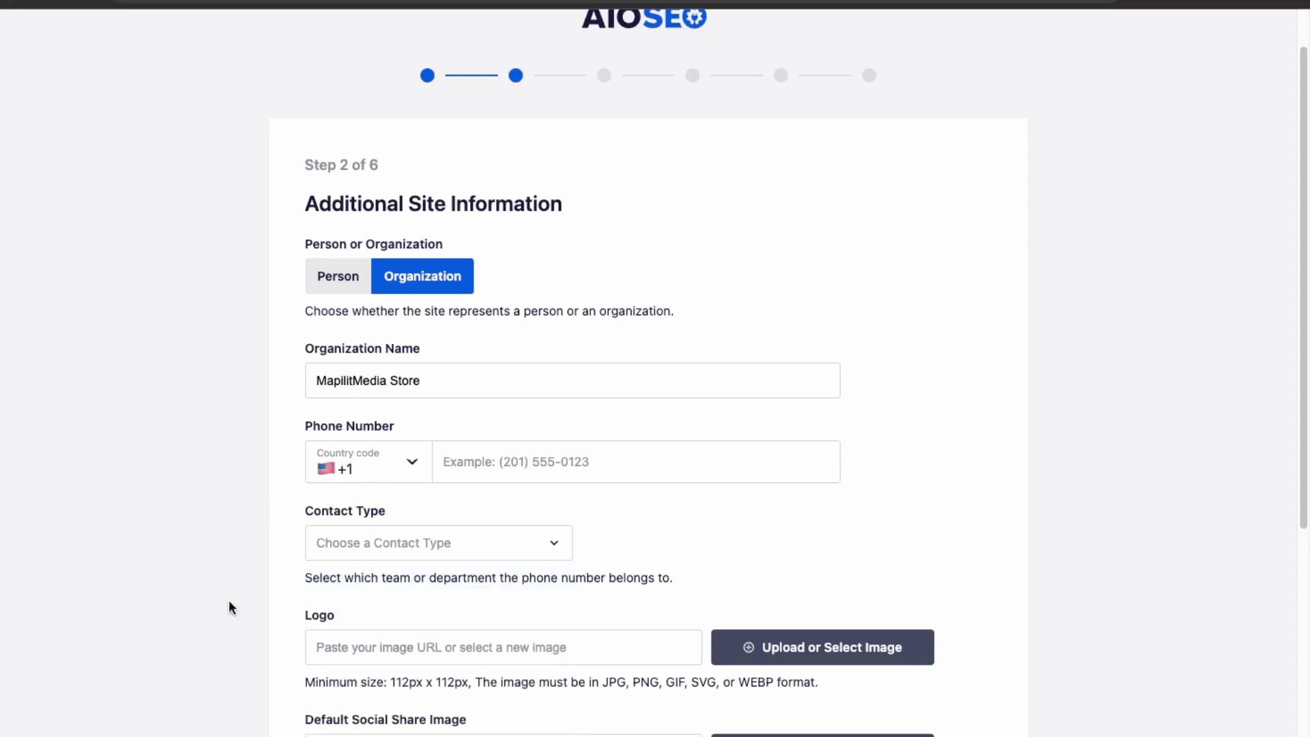
pyautogui.click(472, 548)
pyautogui.click(710, 564)
pyautogui.scroll(-1, 696, 553)
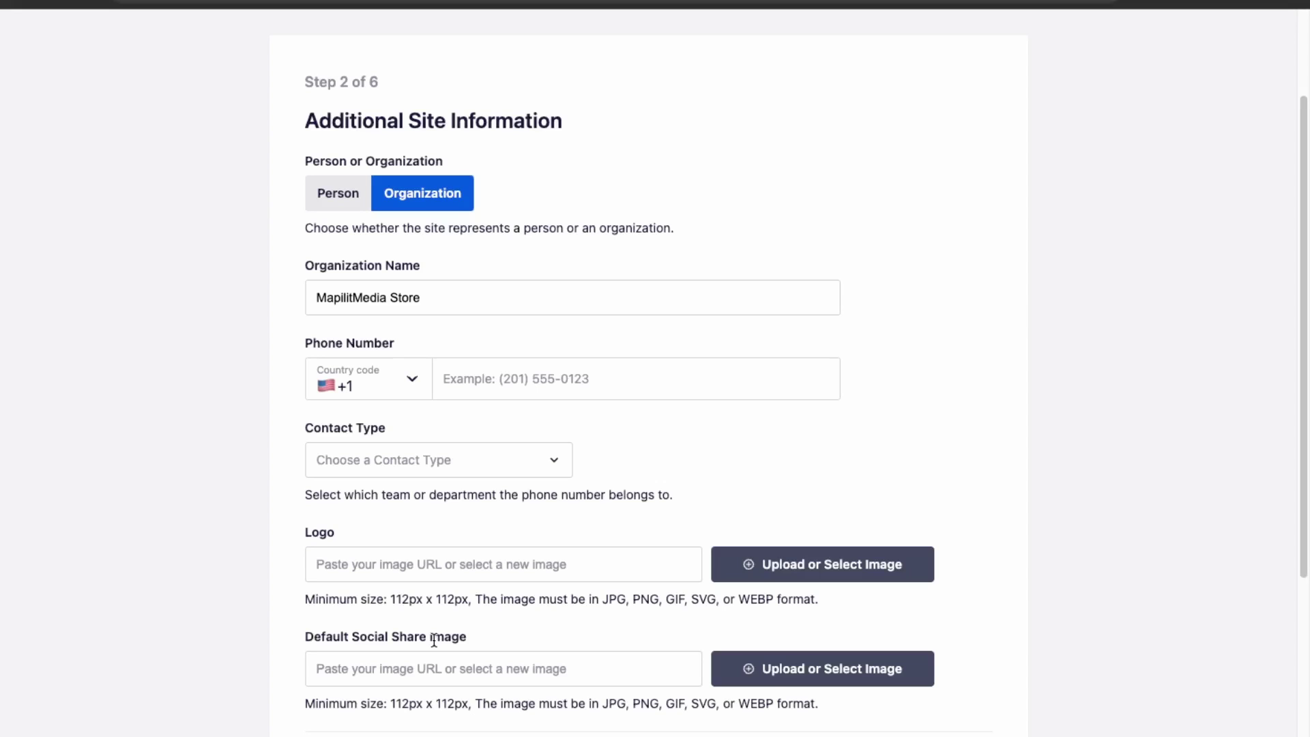
pyautogui.scroll(-1, 450, 659)
pyautogui.scroll(-1, 454, 664)
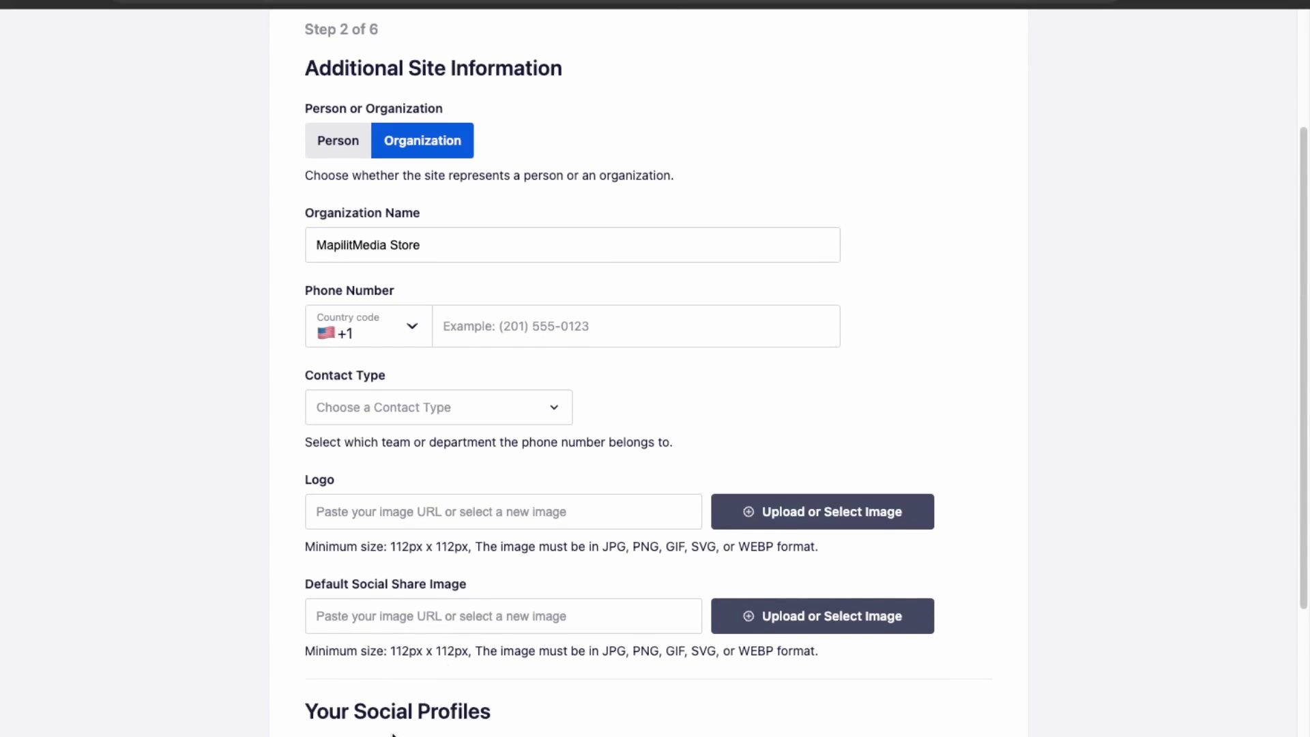
pyautogui.scroll(-6, 392, 730)
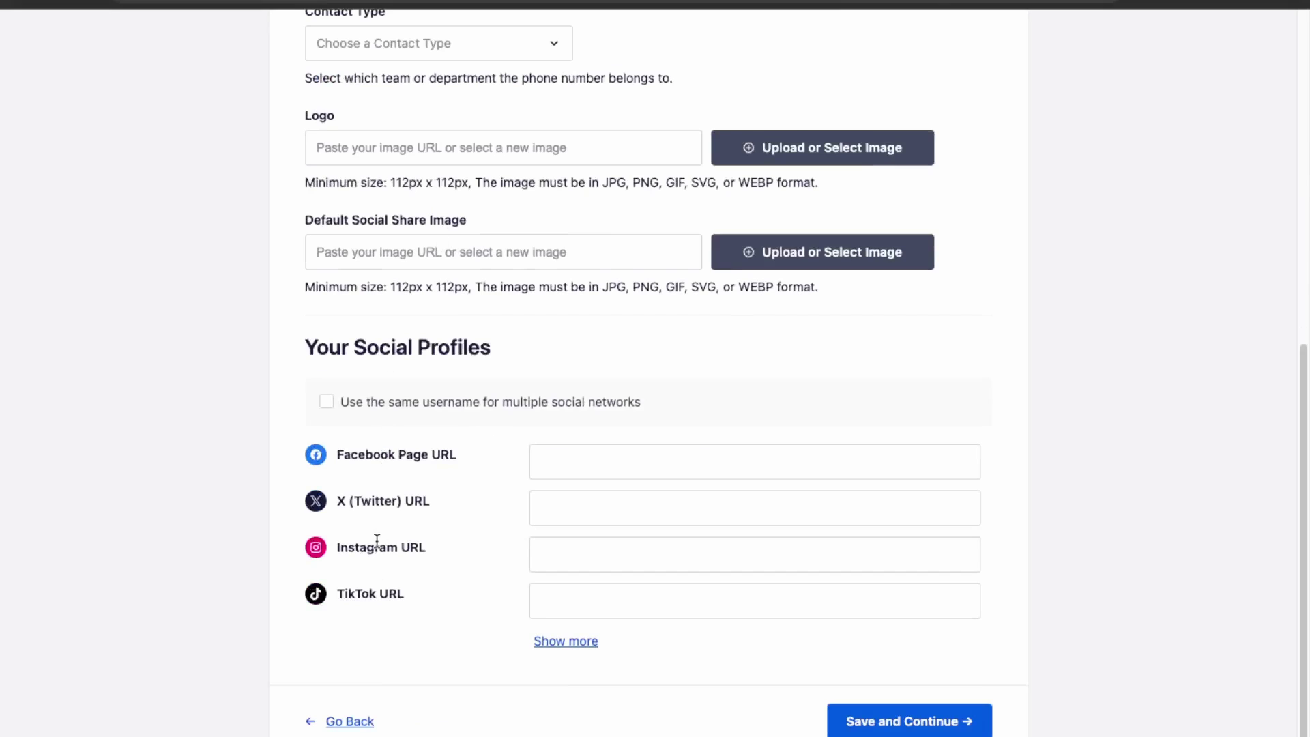
pyautogui.click(853, 721)
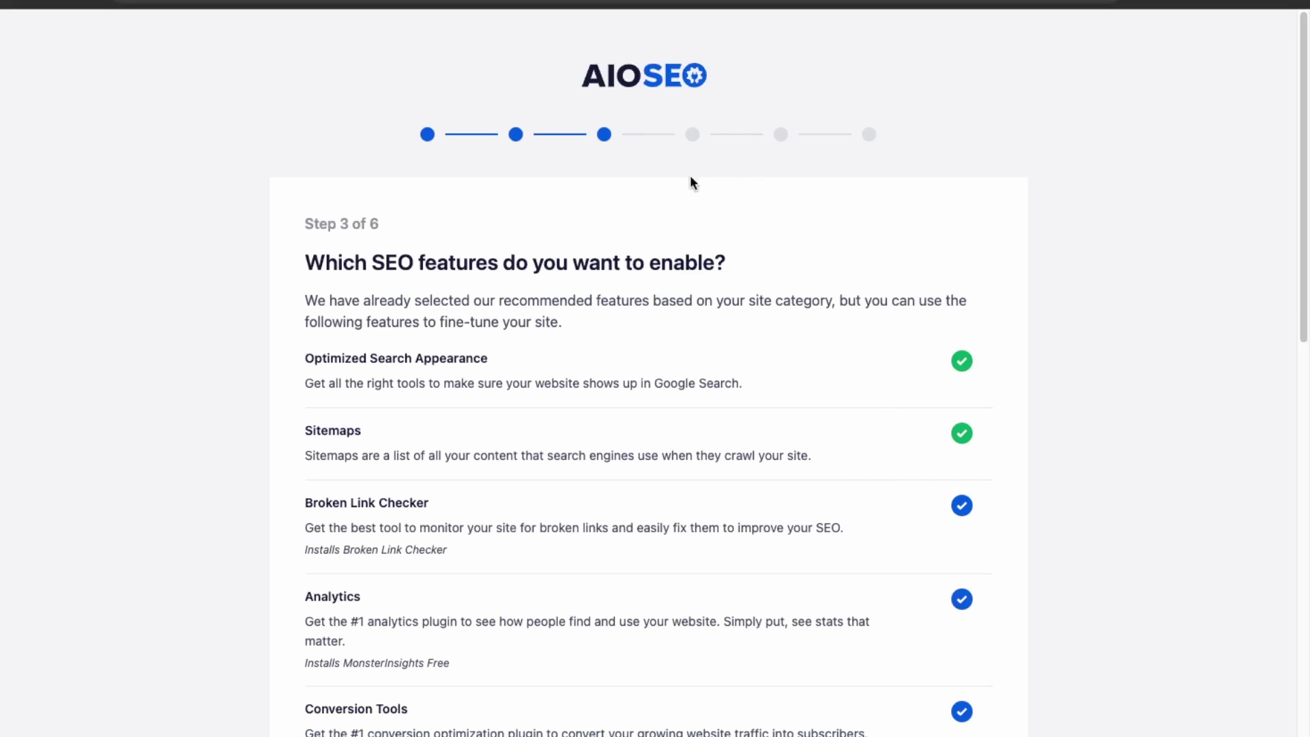
# Step: Turn off the Analytics, Conversion Tools, Image SEO and Author SEO features
pyautogui.scroll(-4, 321, 295)
pyautogui.scroll(3, 320, 295)
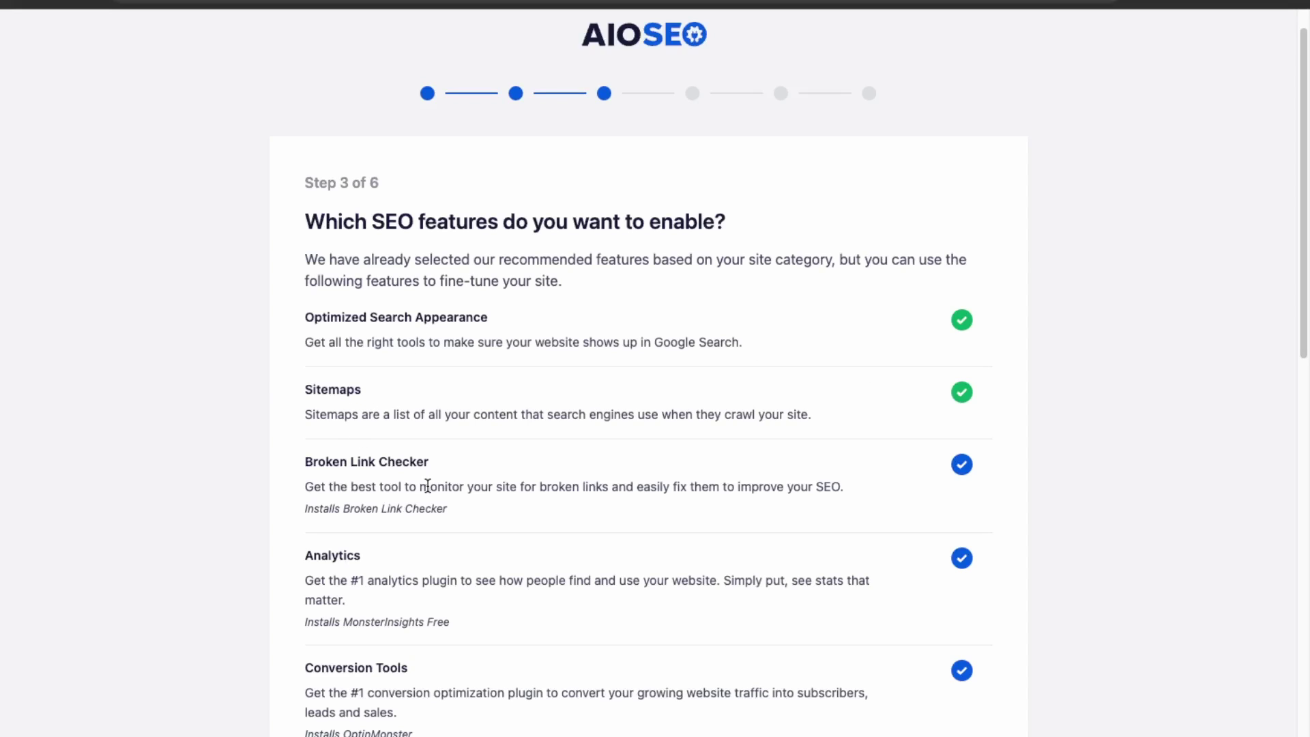
pyautogui.click(963, 558)
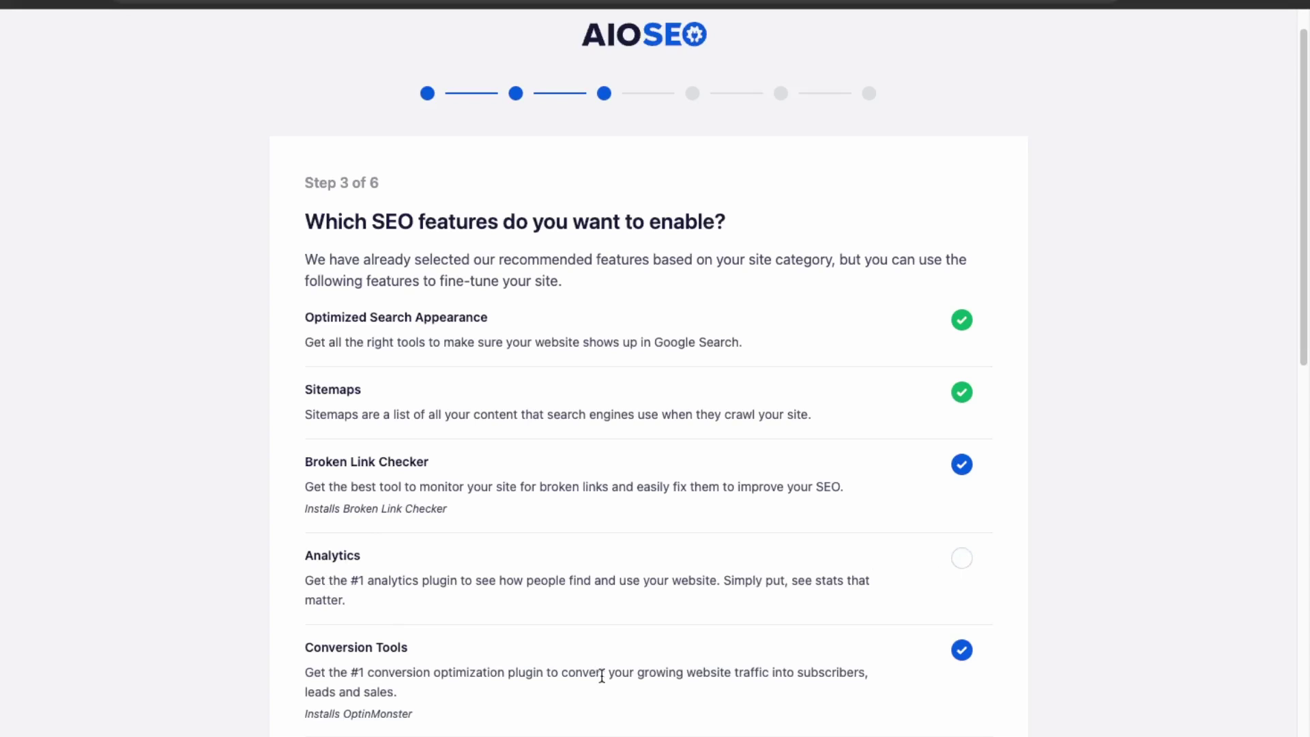
pyautogui.click(960, 657)
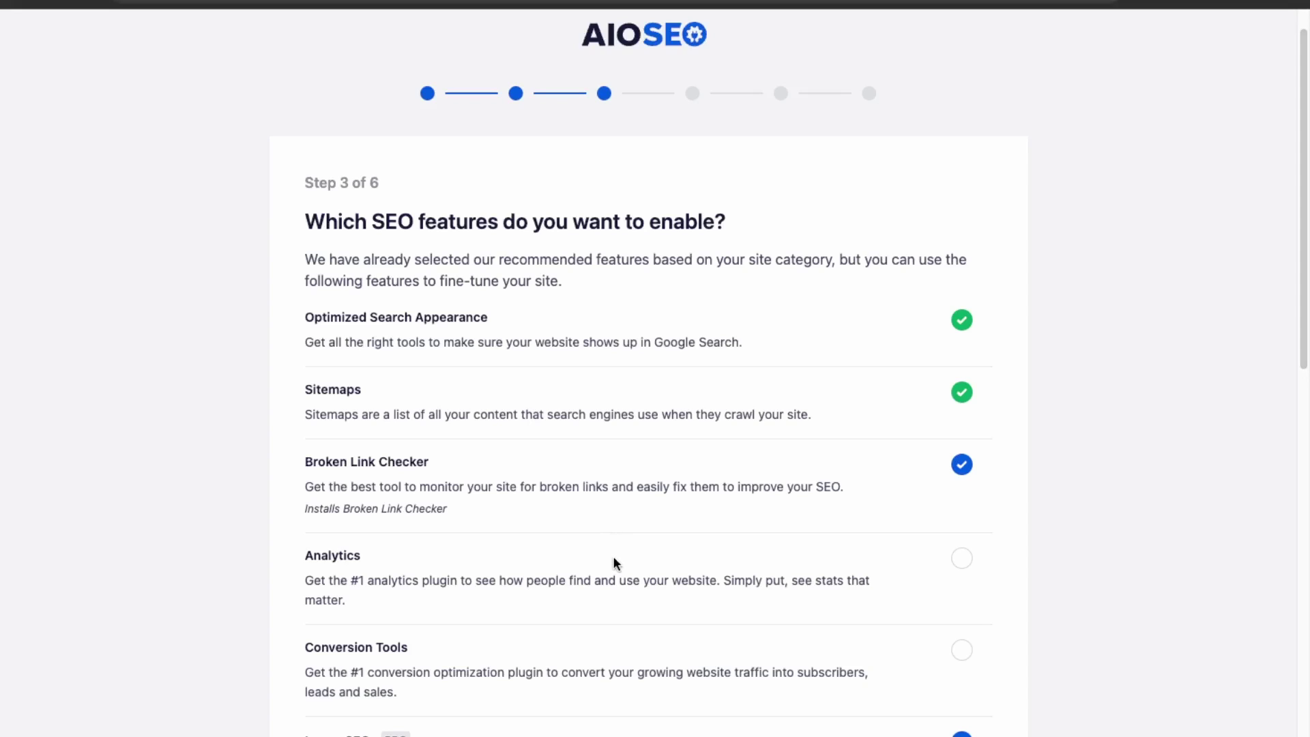
pyautogui.scroll(-3, 612, 550)
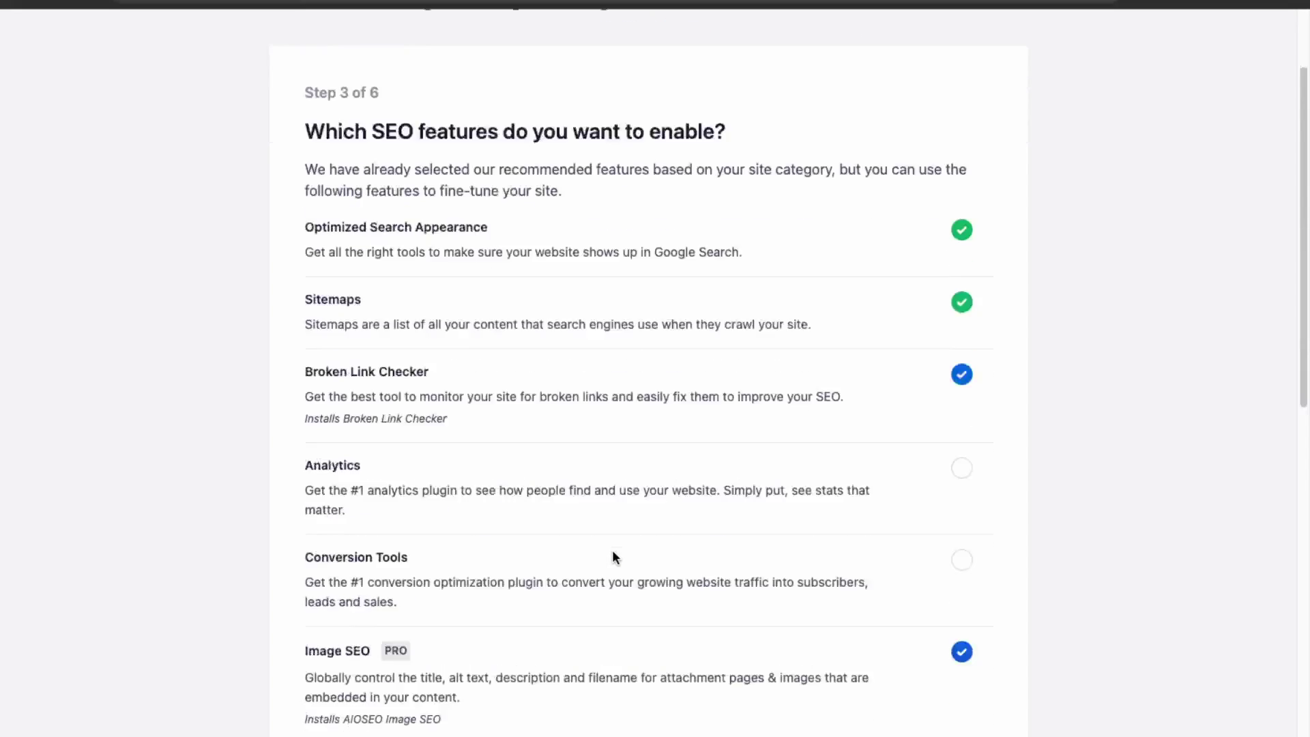
pyautogui.click(963, 543)
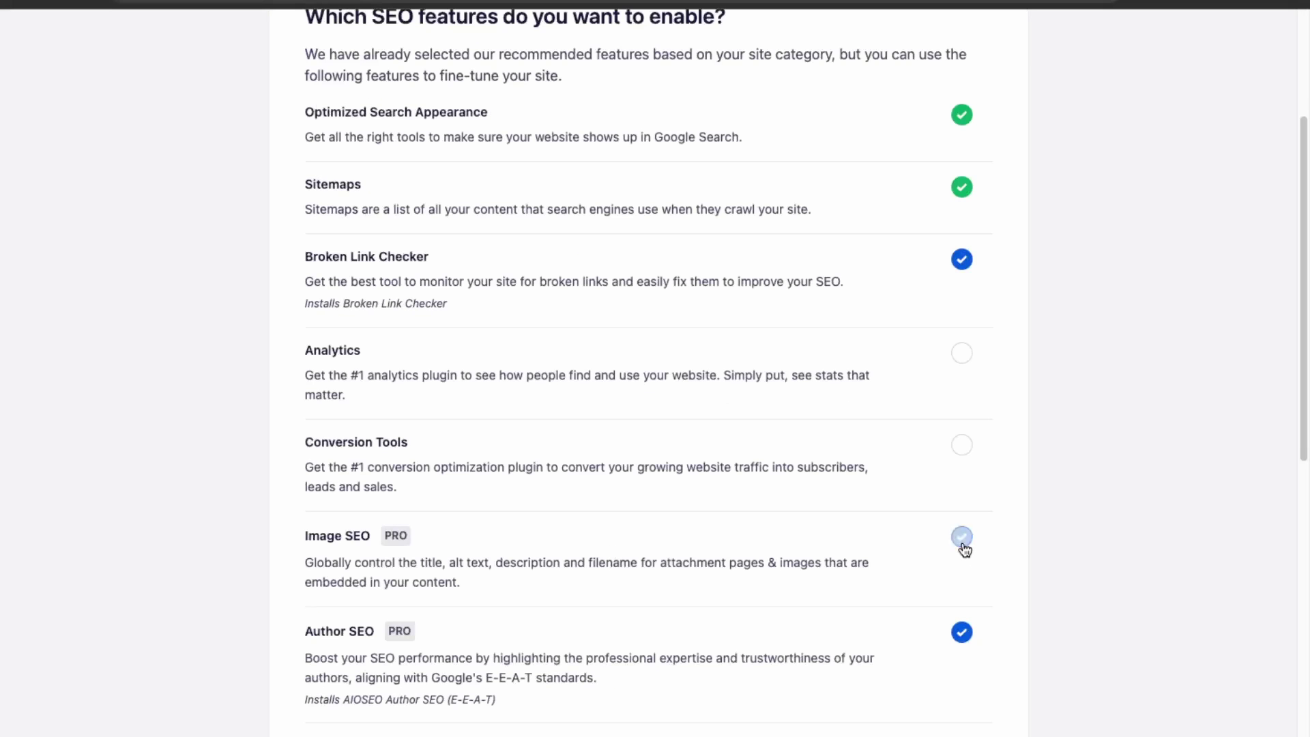
pyautogui.click(964, 636)
# Step: Turn off Smart Redirects, Link Assistant, Index Now and REST API, then save the feature choices
pyautogui.scroll(-2, 711, 660)
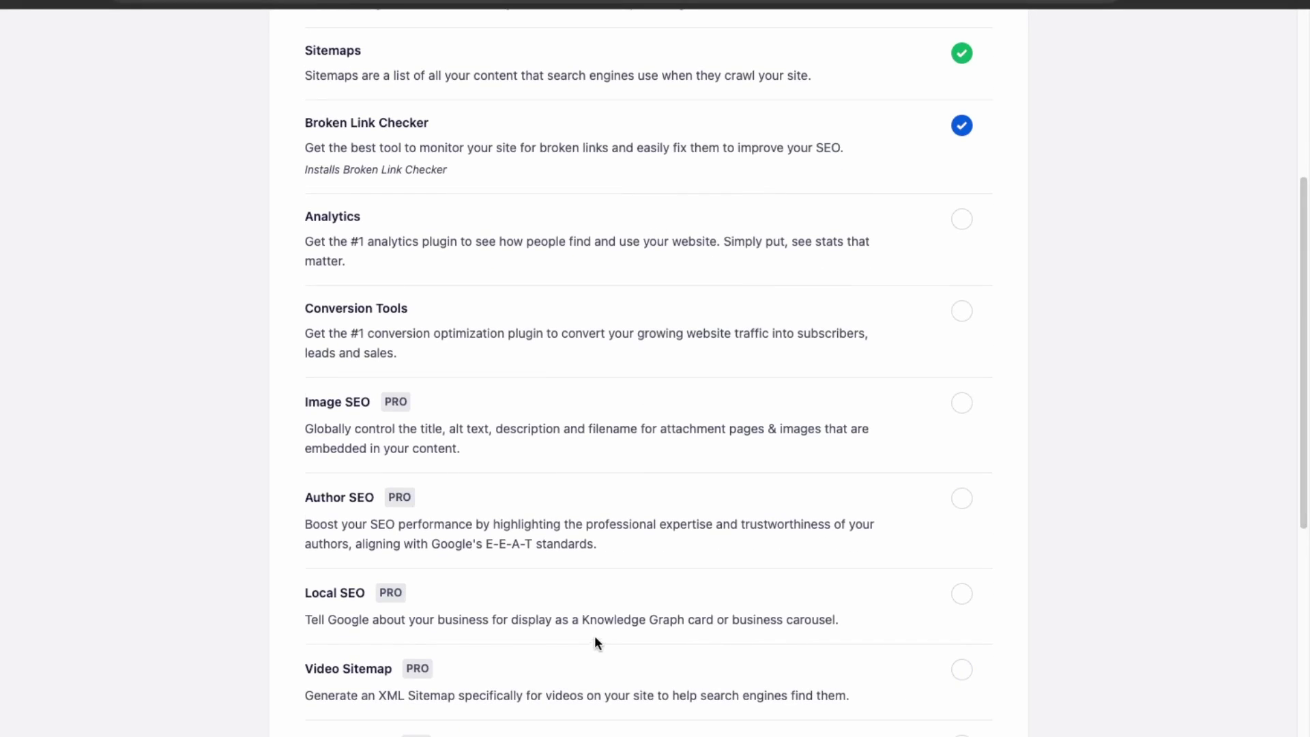
pyautogui.scroll(-3, 595, 640)
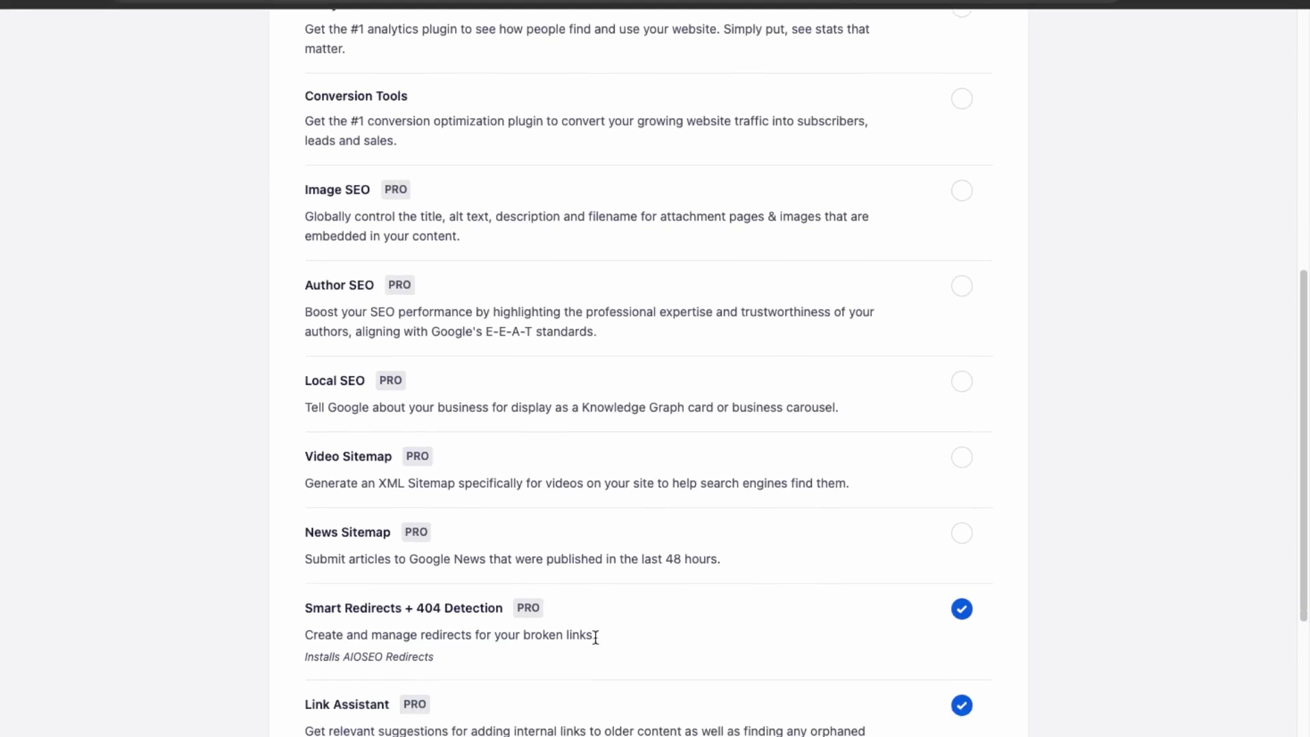
pyautogui.click(961, 603)
pyautogui.scroll(-1, 962, 699)
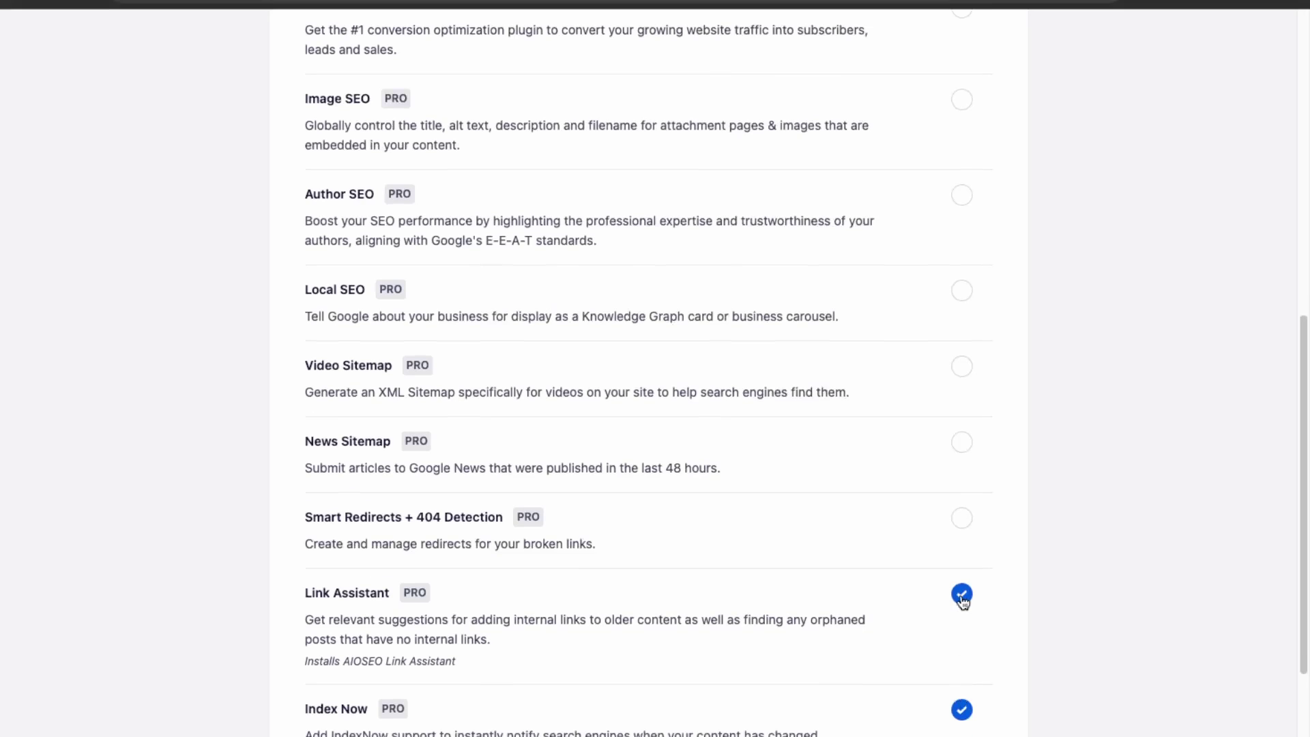
pyautogui.click(962, 597)
pyautogui.click(962, 690)
pyautogui.scroll(-1, 962, 696)
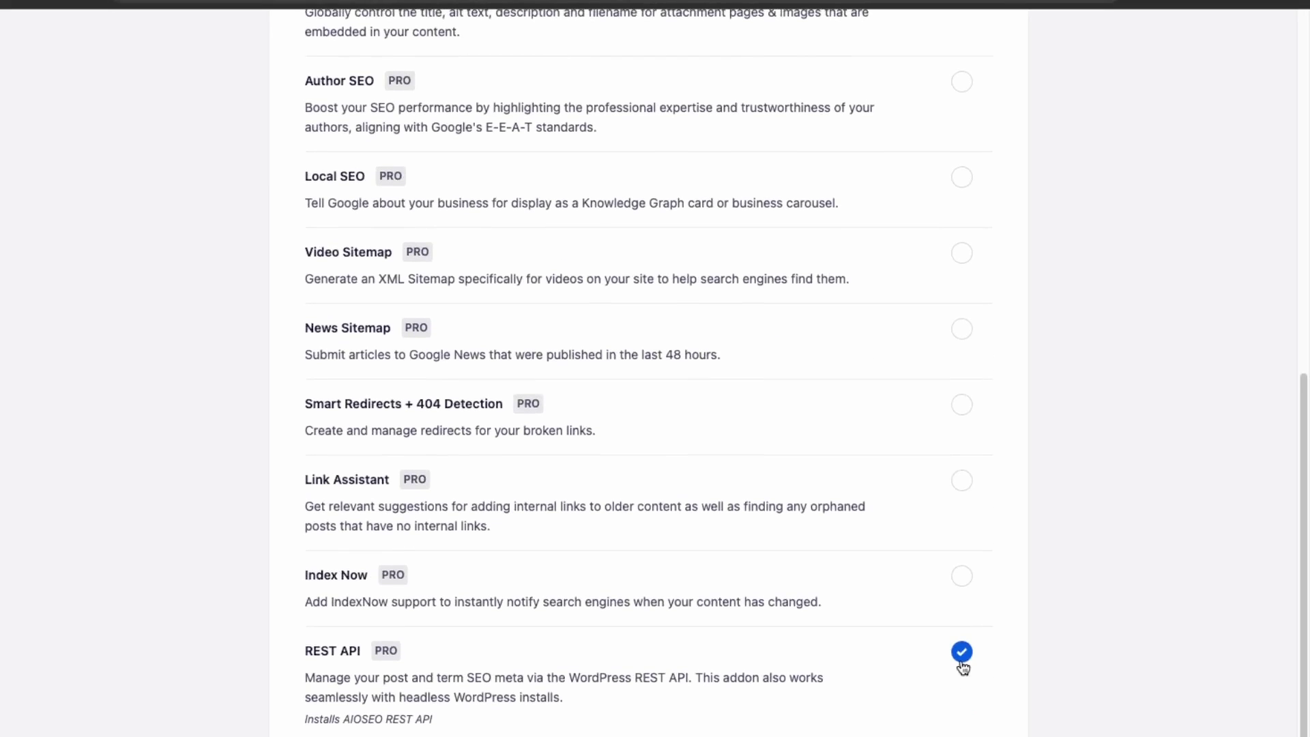
pyautogui.click(962, 654)
pyautogui.scroll(-2, 960, 657)
pyautogui.click(958, 695)
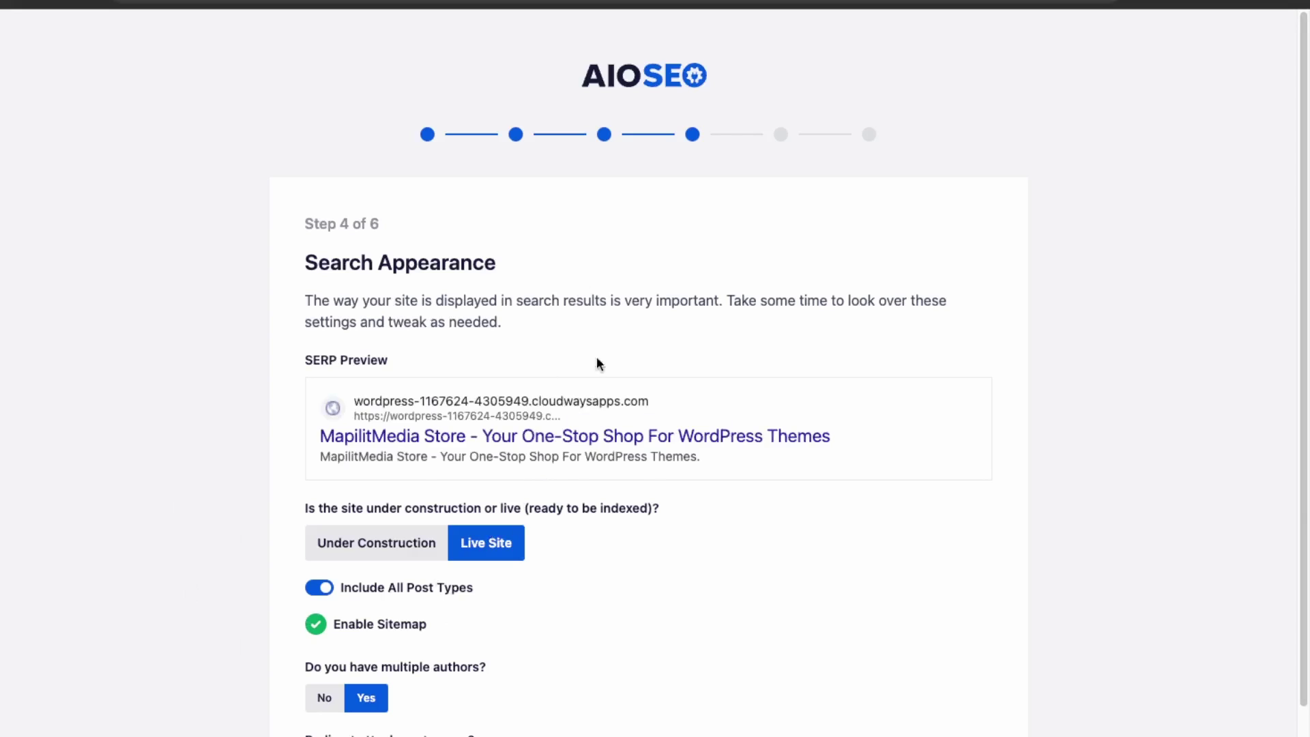
# Step: Keep the live-site, multiple-author and attachment-redirect defaults on Search Appearance and save
pyautogui.scroll(-1, 375, 650)
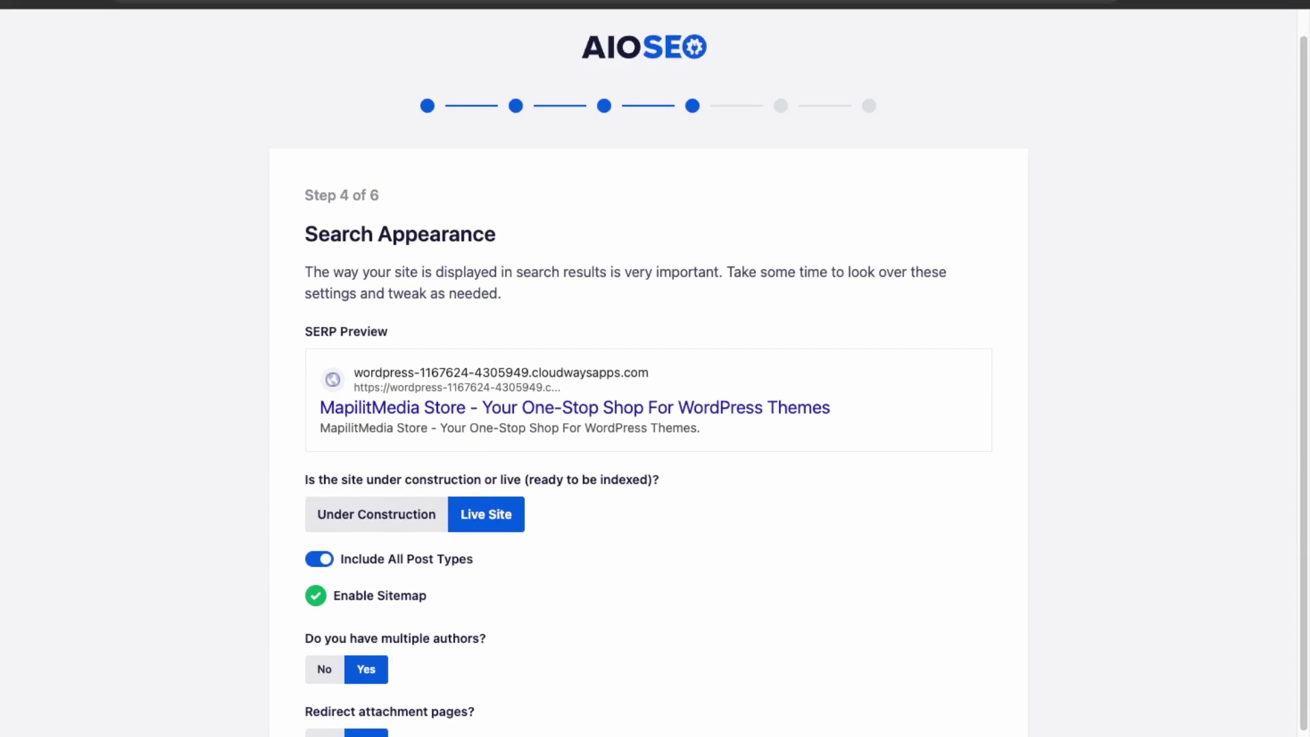
pyautogui.scroll(-4, 649, 382)
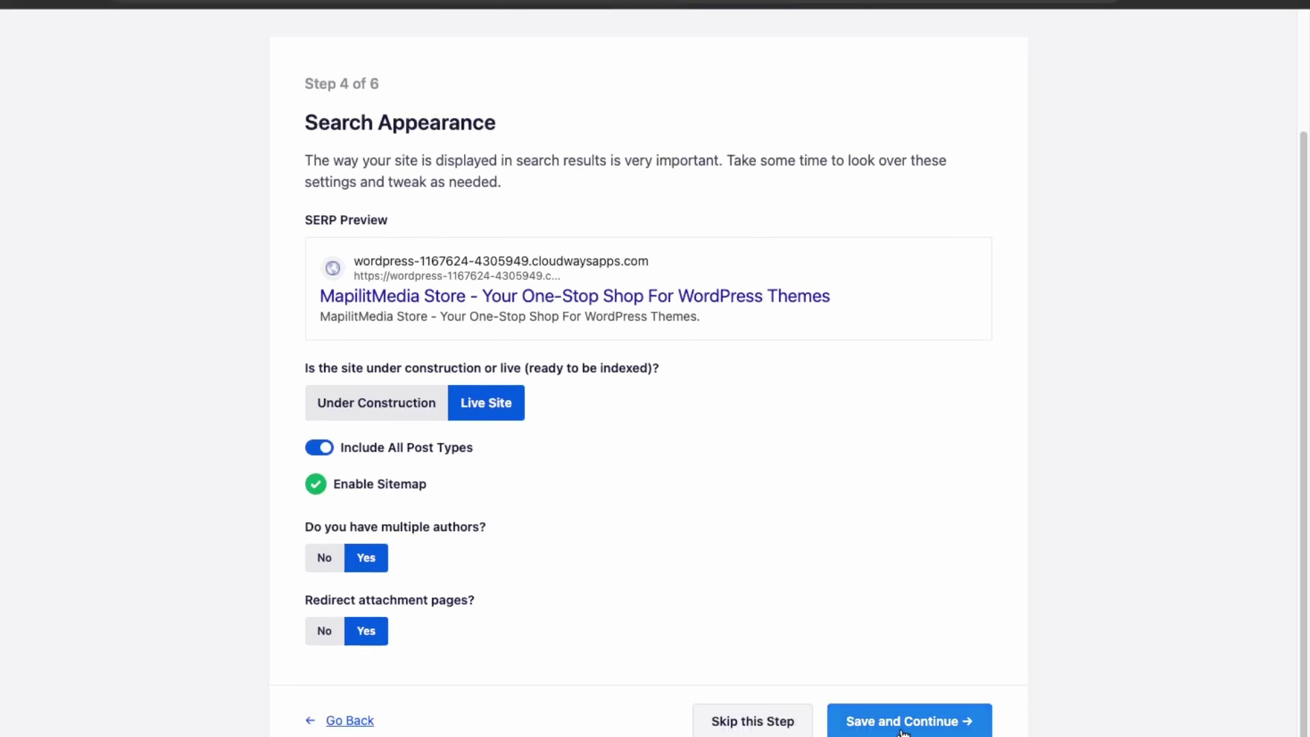
pyautogui.click(903, 729)
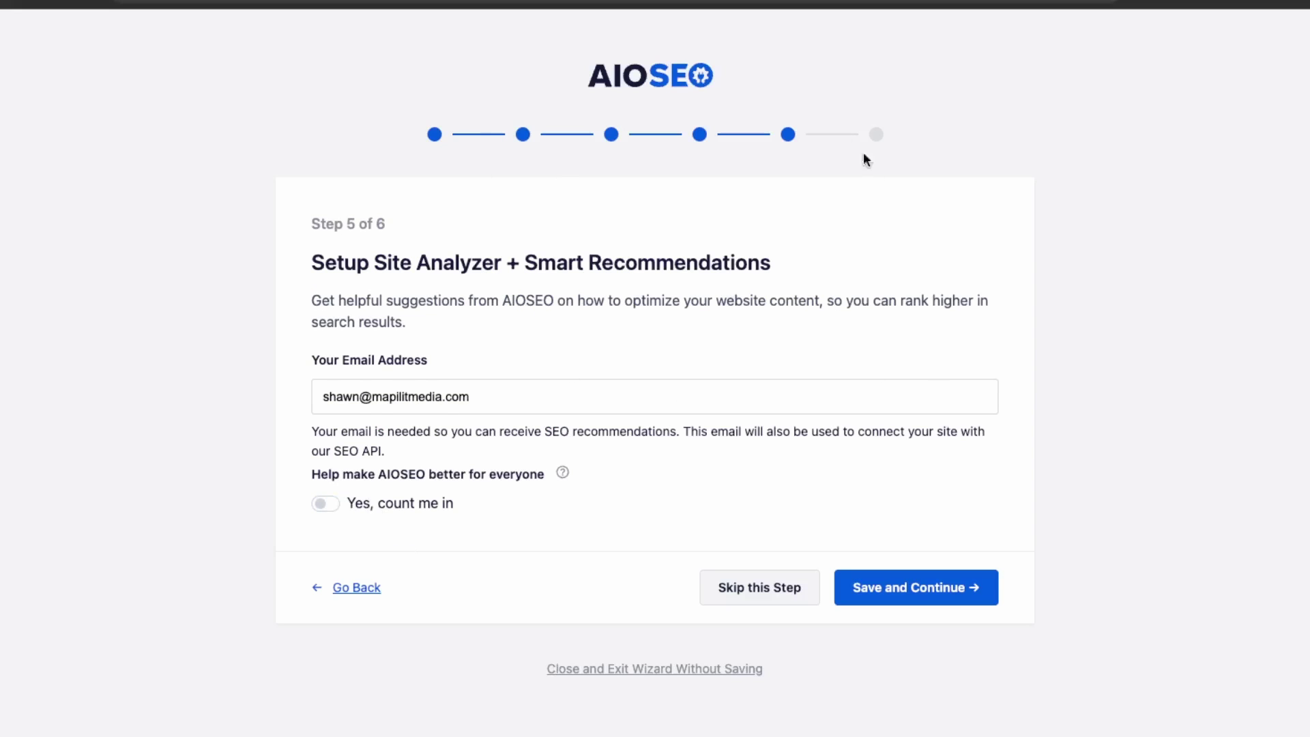
# Step: Save the site analyzer step, skip the licence key, and finish setup to the dashboard
pyautogui.click(915, 585)
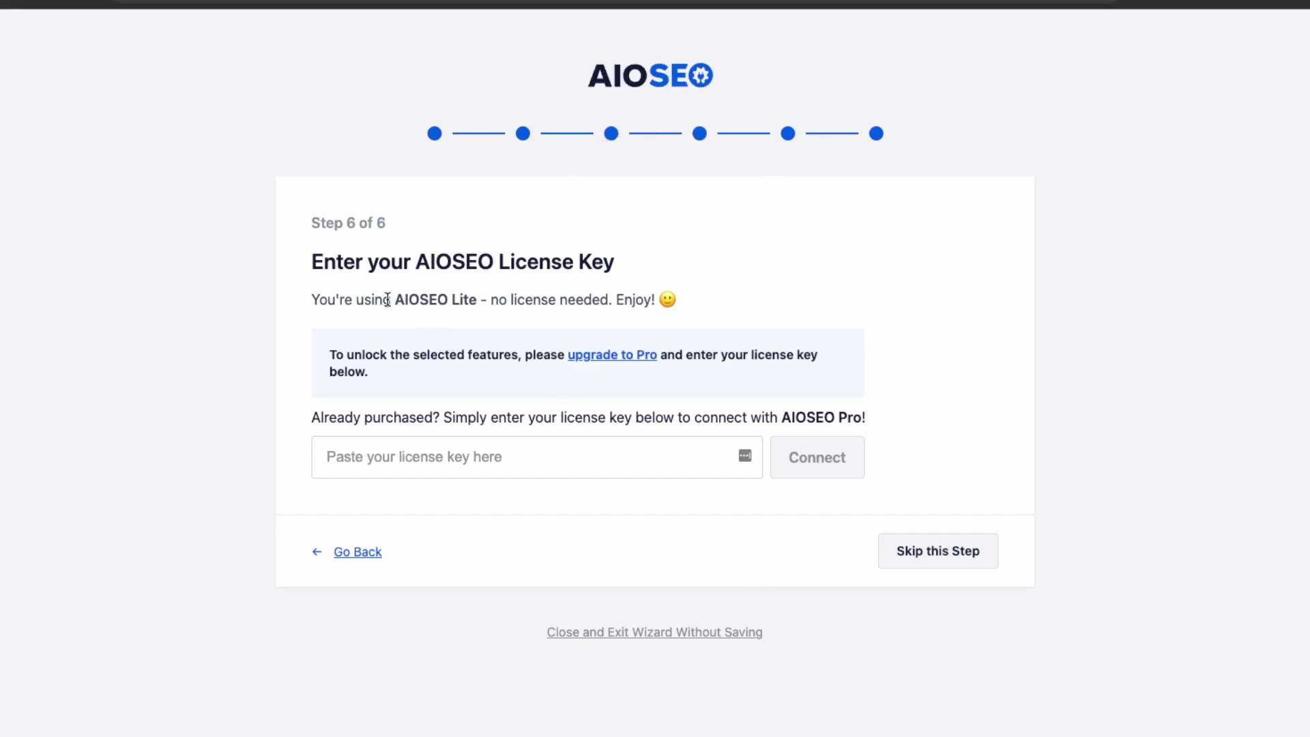
pyautogui.moveTo(388, 300); pyautogui.dragTo(563, 333)
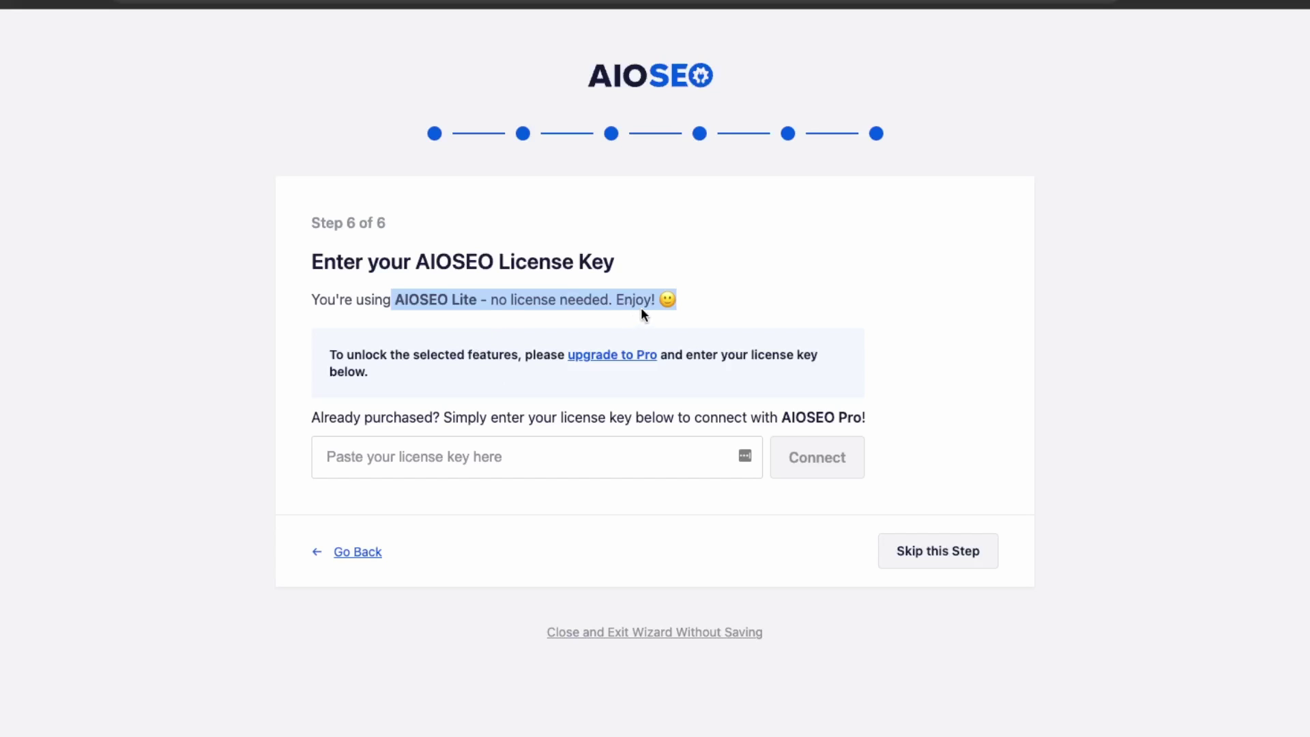
pyautogui.click(953, 559)
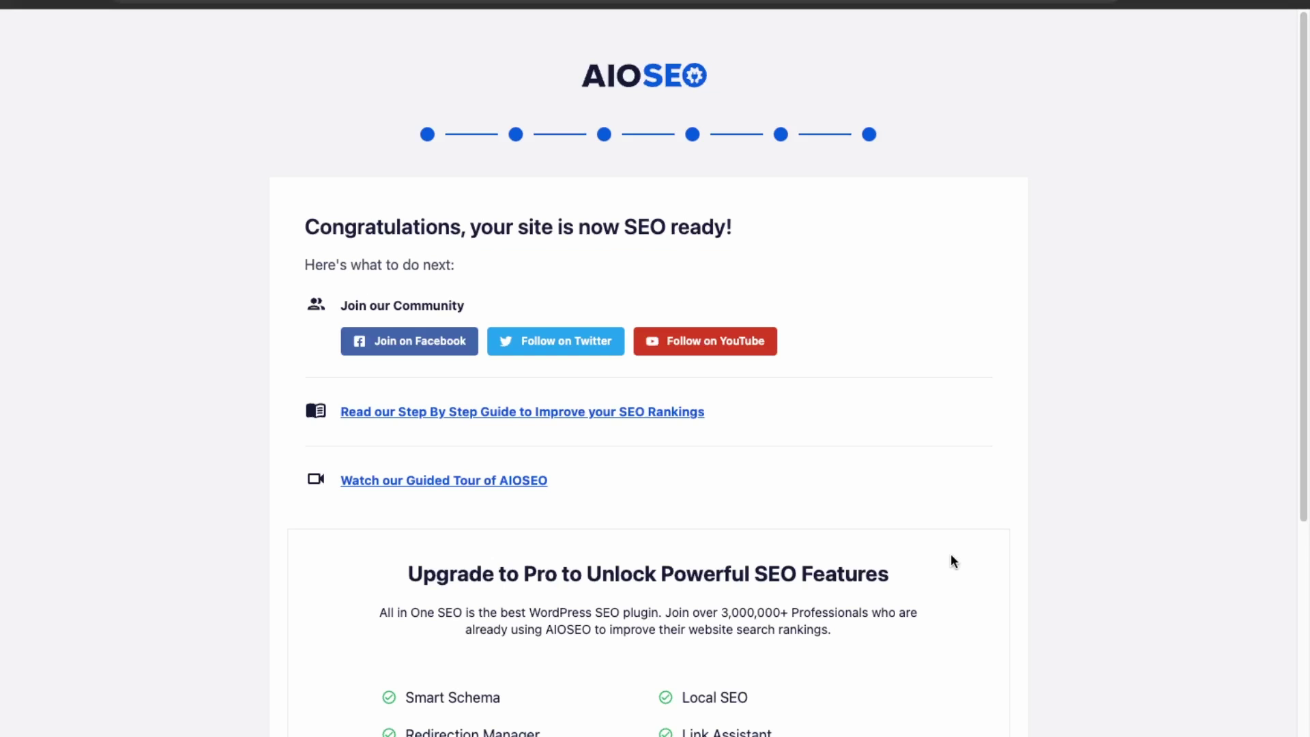
pyautogui.scroll(-2, 410, 273)
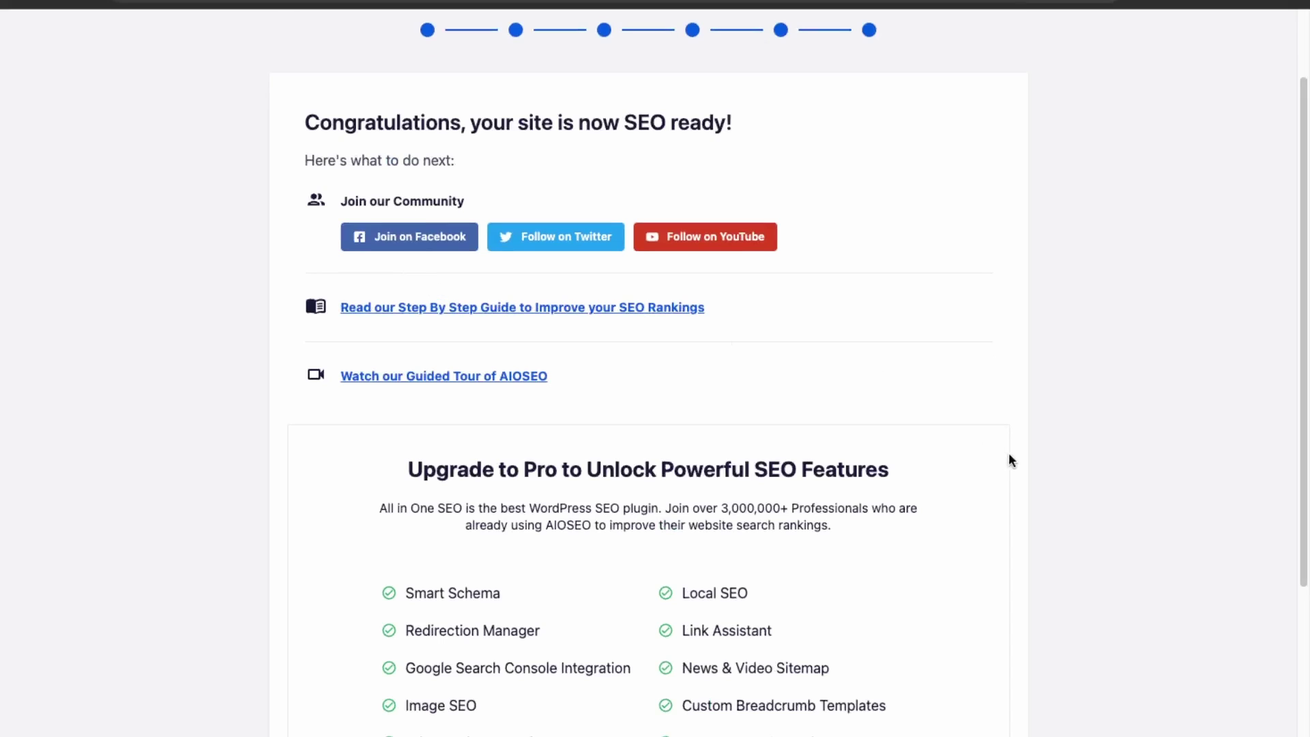
pyautogui.scroll(-6, 1009, 454)
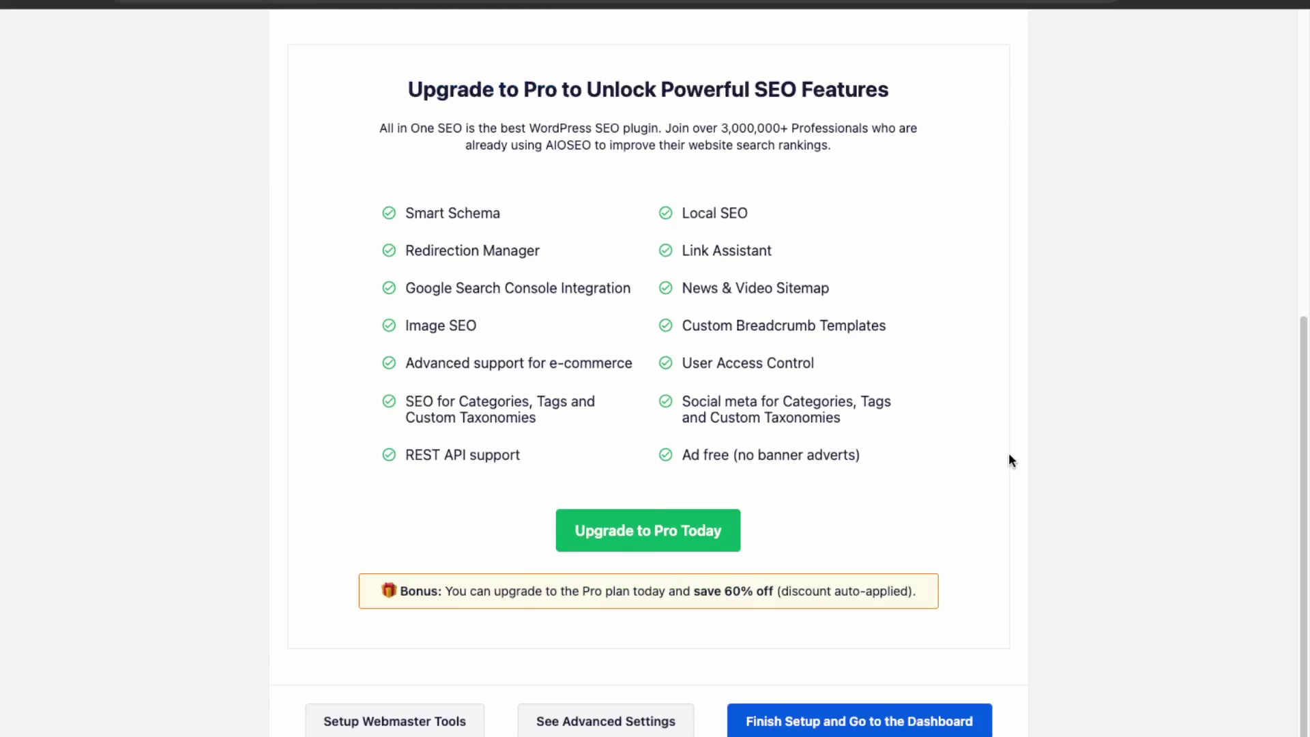
pyautogui.click(848, 723)
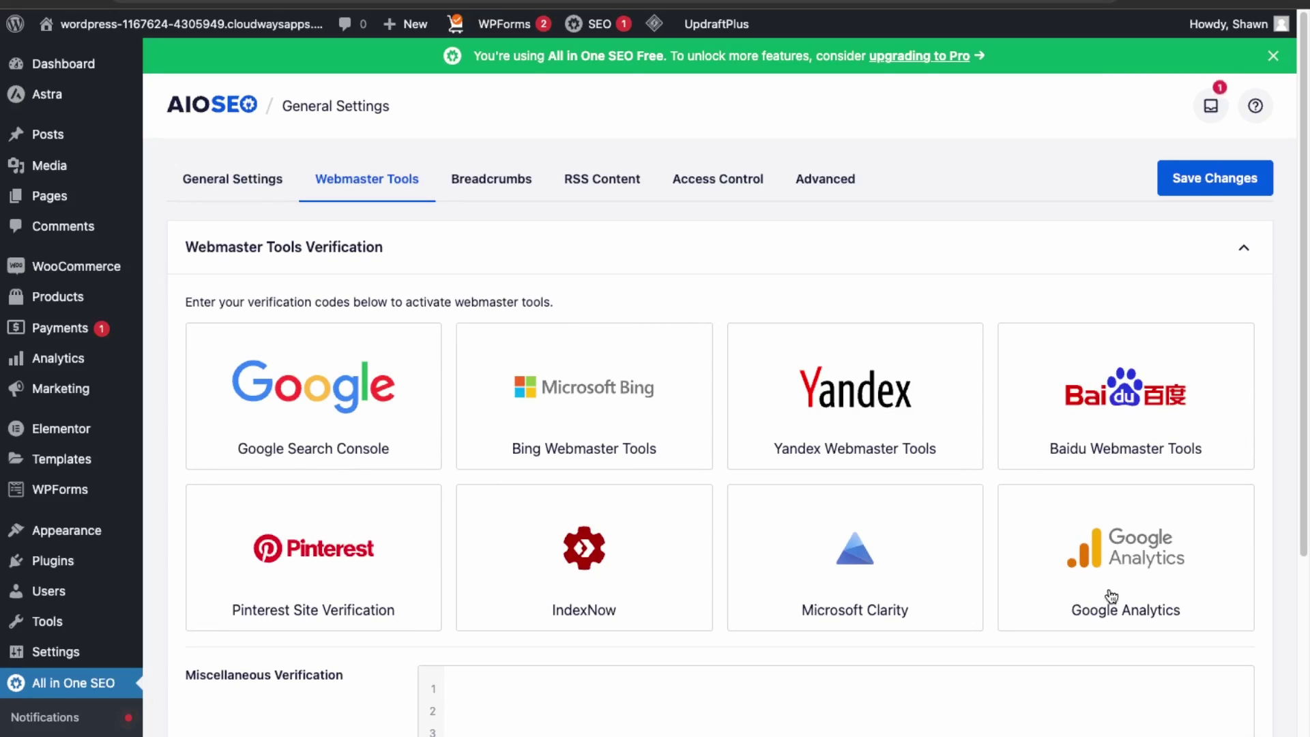
# Step: Inspect the Google Search Console, Google Analytics and Miscellaneous Verification fields on Webmaster Tools
pyautogui.click(339, 438)
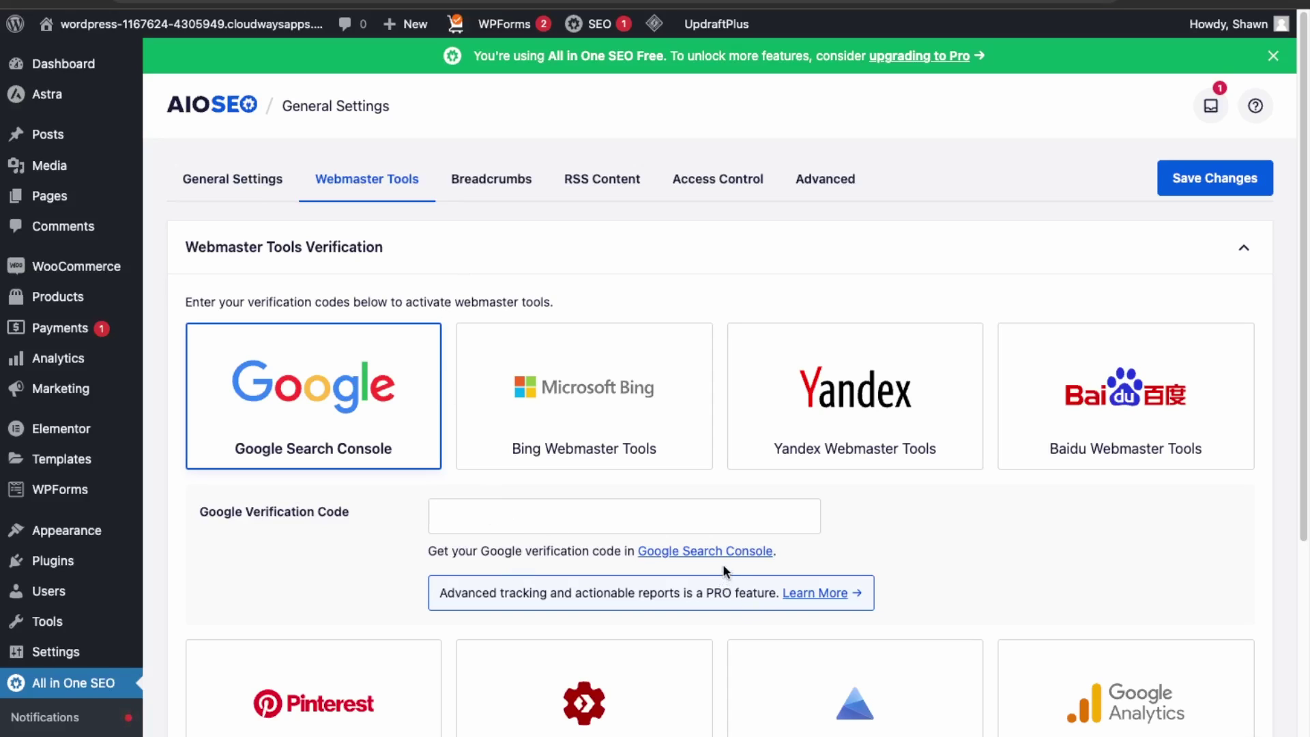
pyautogui.scroll(-3, 757, 301)
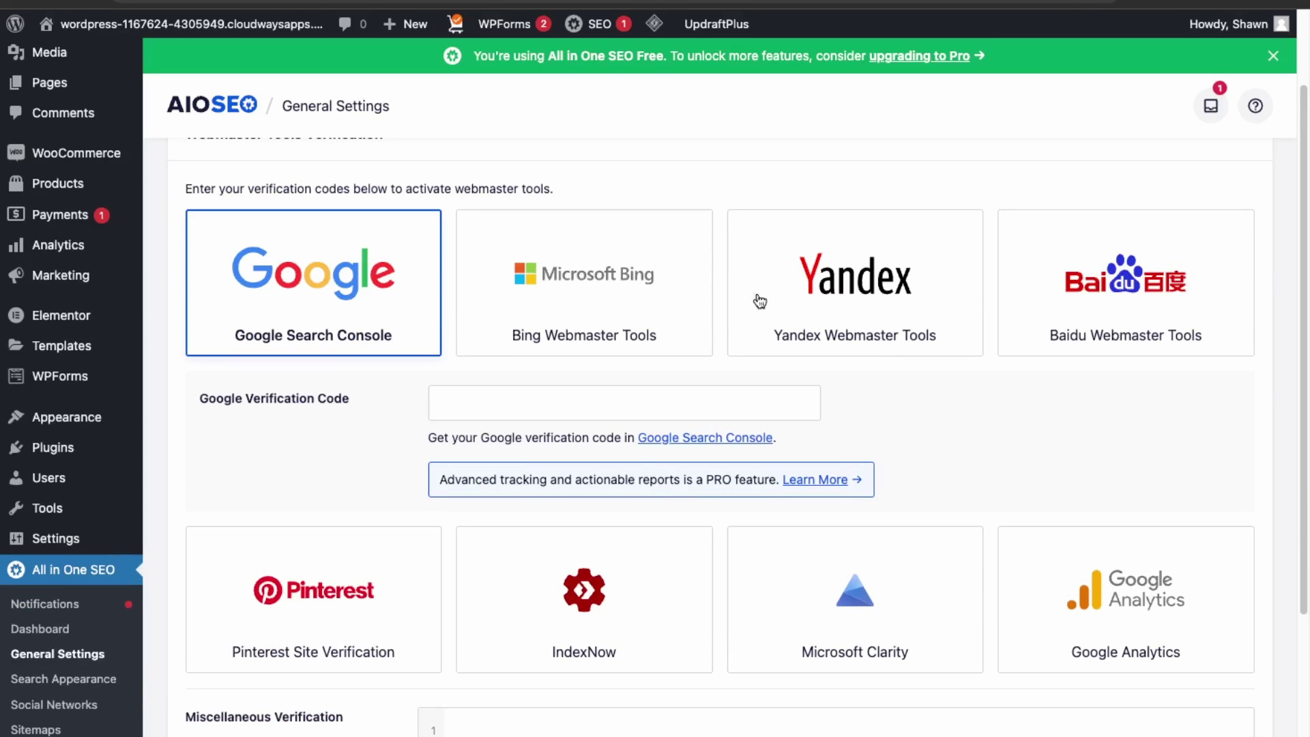
pyautogui.click(1119, 640)
pyautogui.click(511, 611)
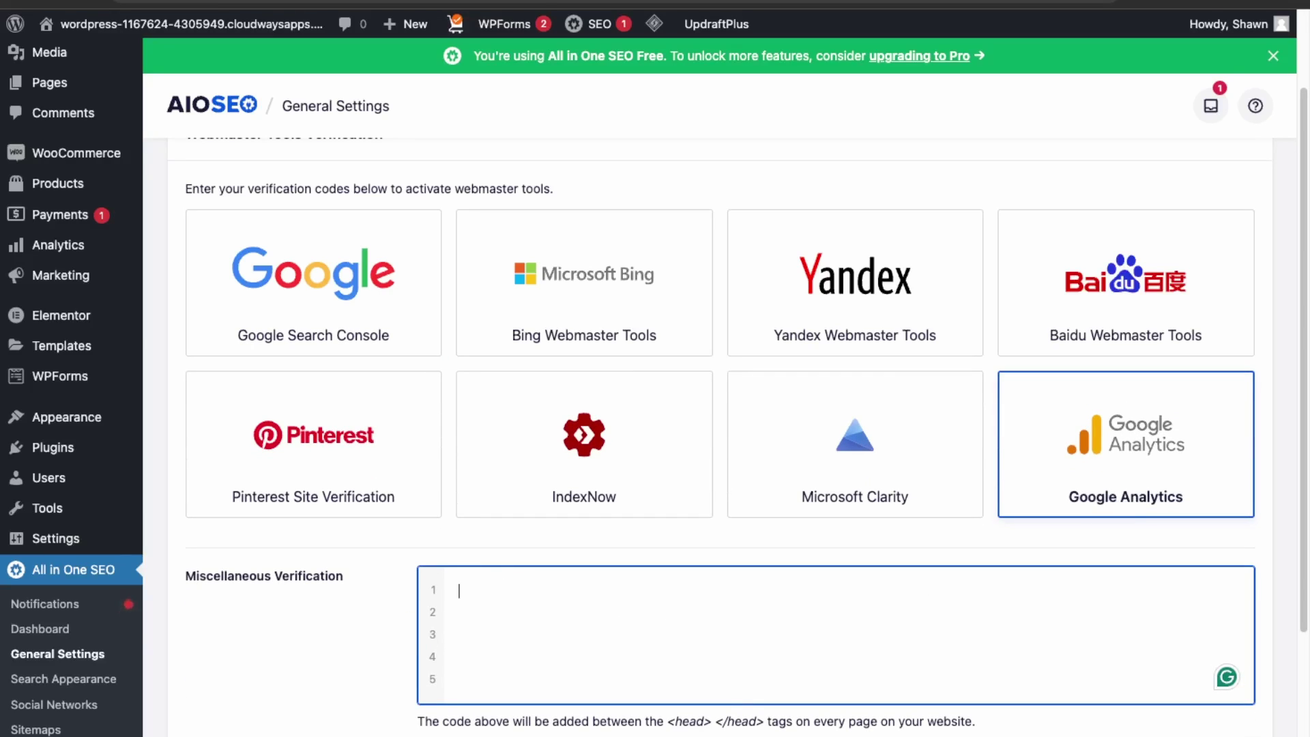
pyautogui.scroll(2, 587, 488)
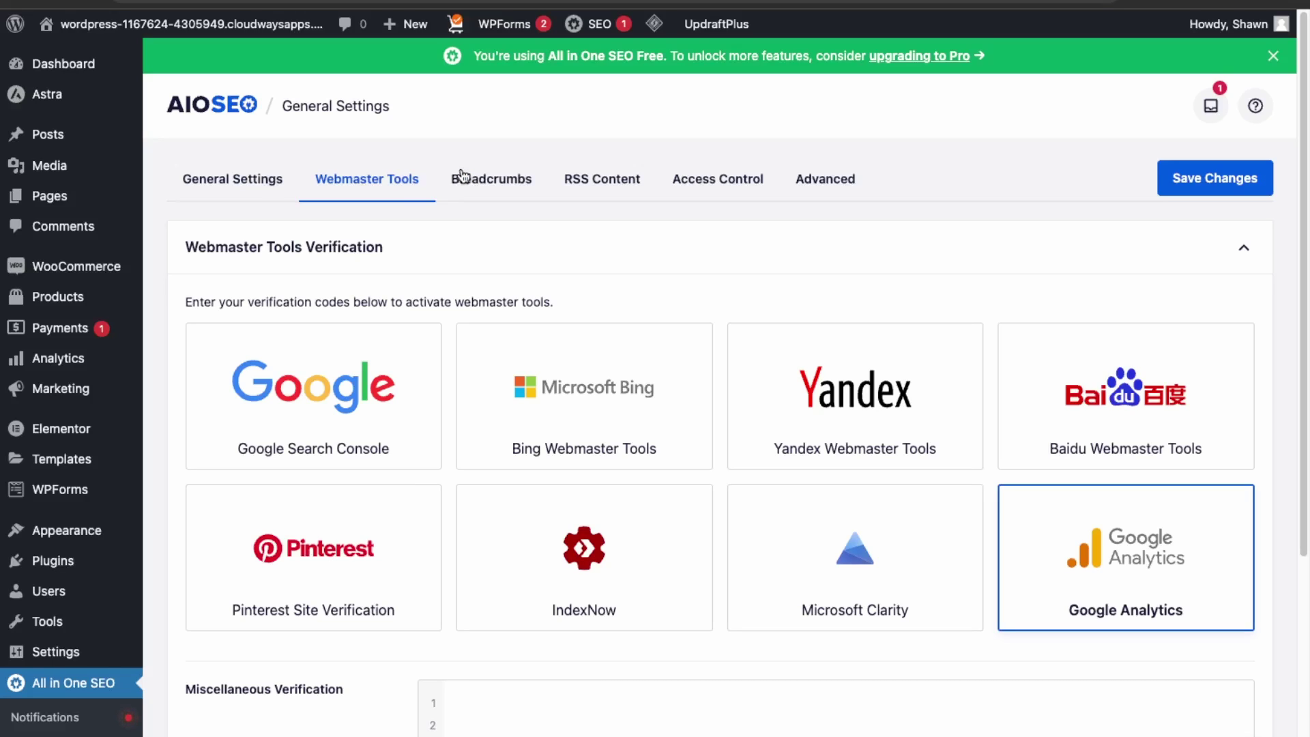
# Step: Open the Breadcrumbs tab and scroll through its preview and separator settings
pyautogui.click(509, 187)
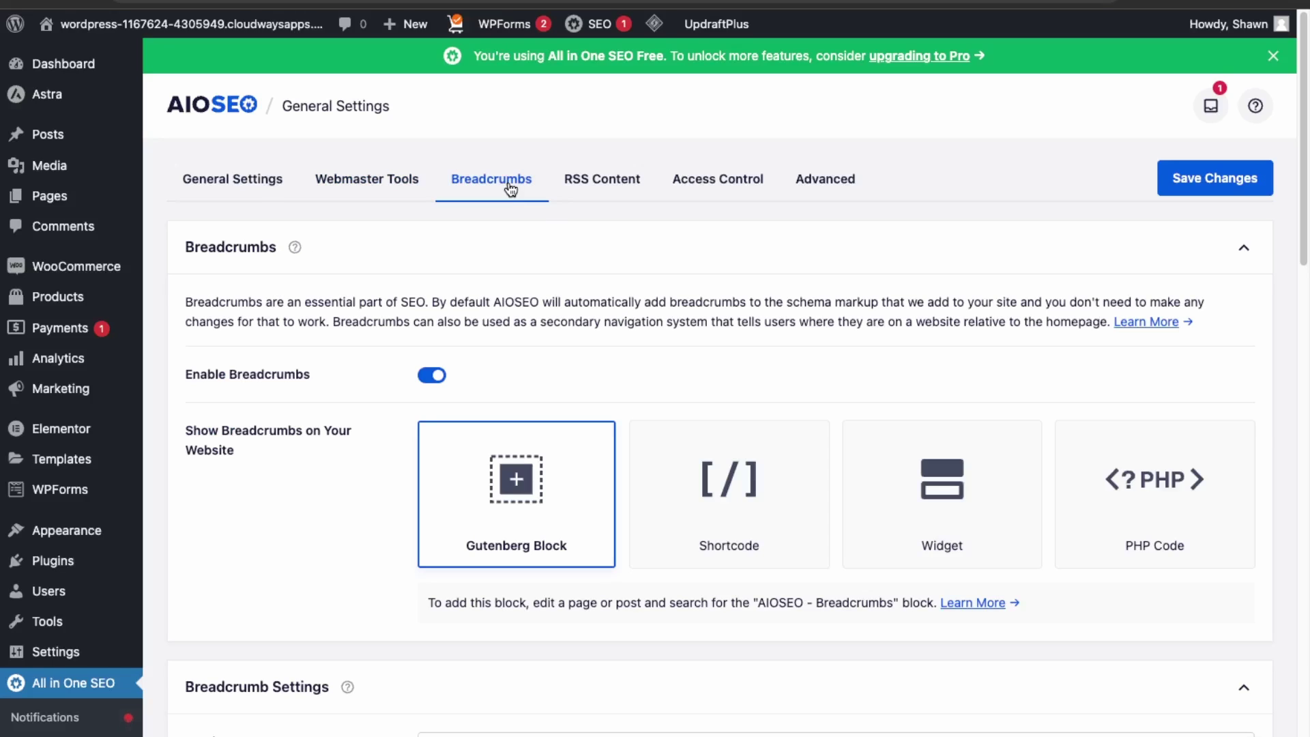
pyautogui.scroll(-5, 807, 586)
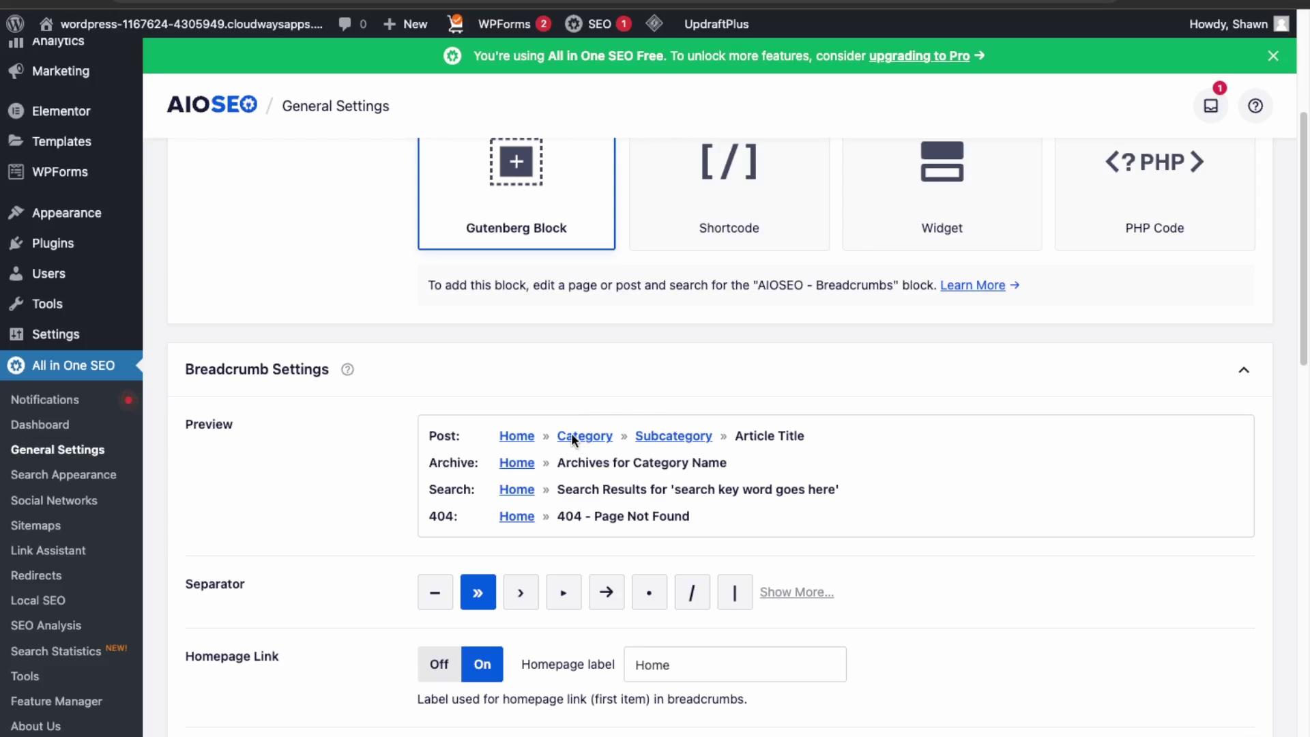
pyautogui.scroll(-10, 659, 367)
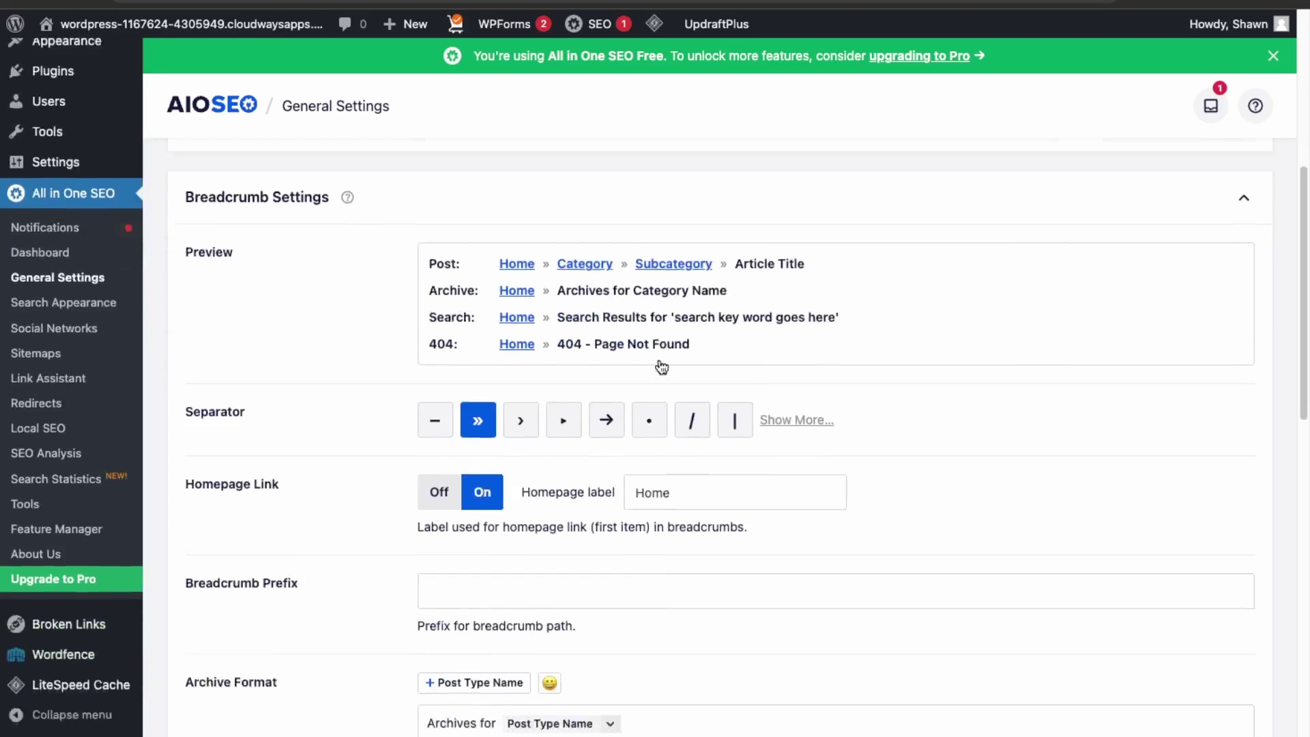
pyautogui.scroll(15, 658, 366)
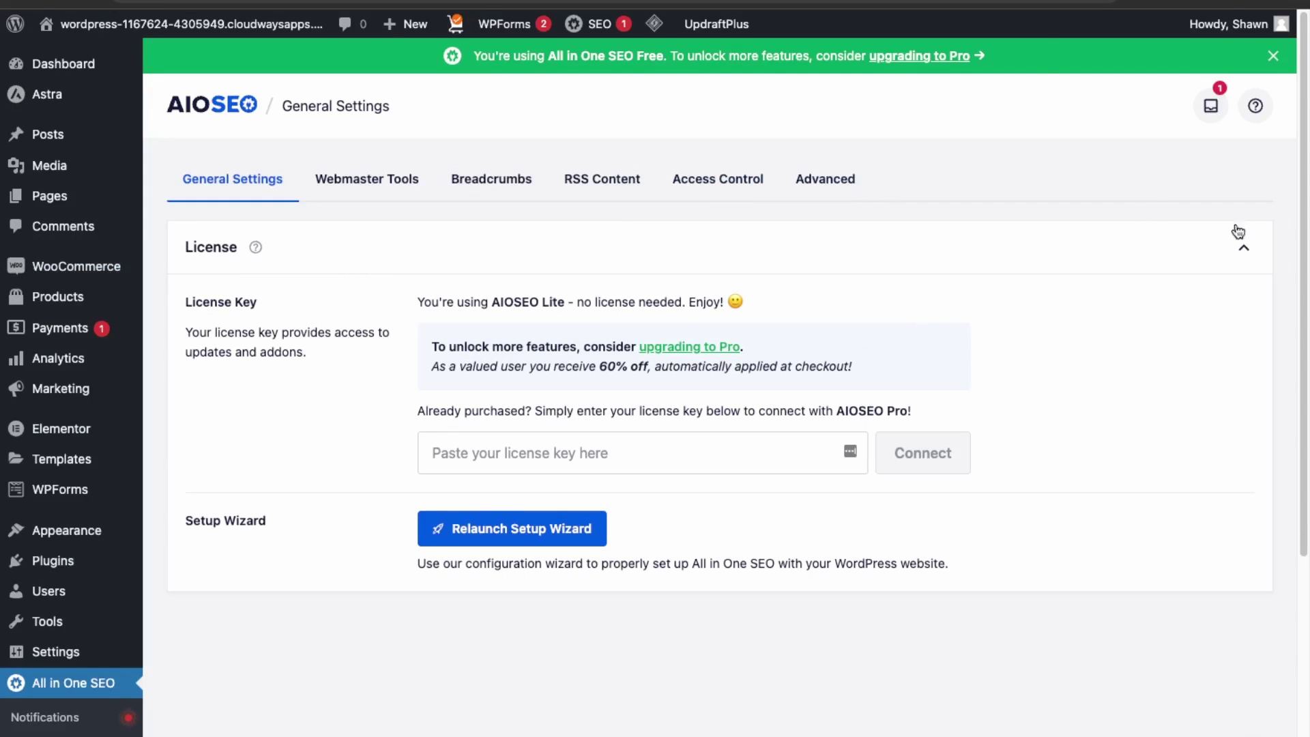
# Step: Open the Search Appearance settings from the sidebar and scroll through them
pyautogui.scroll(-3, 20, 623)
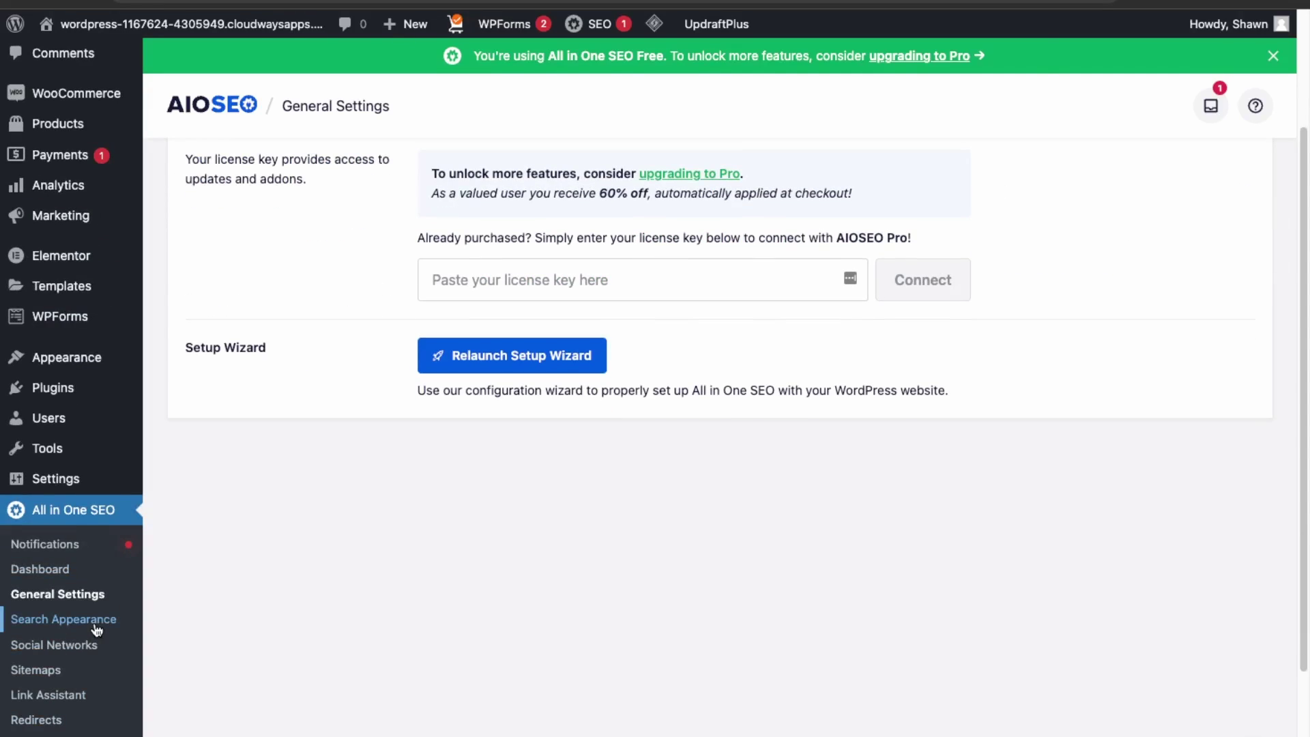
pyautogui.click(95, 621)
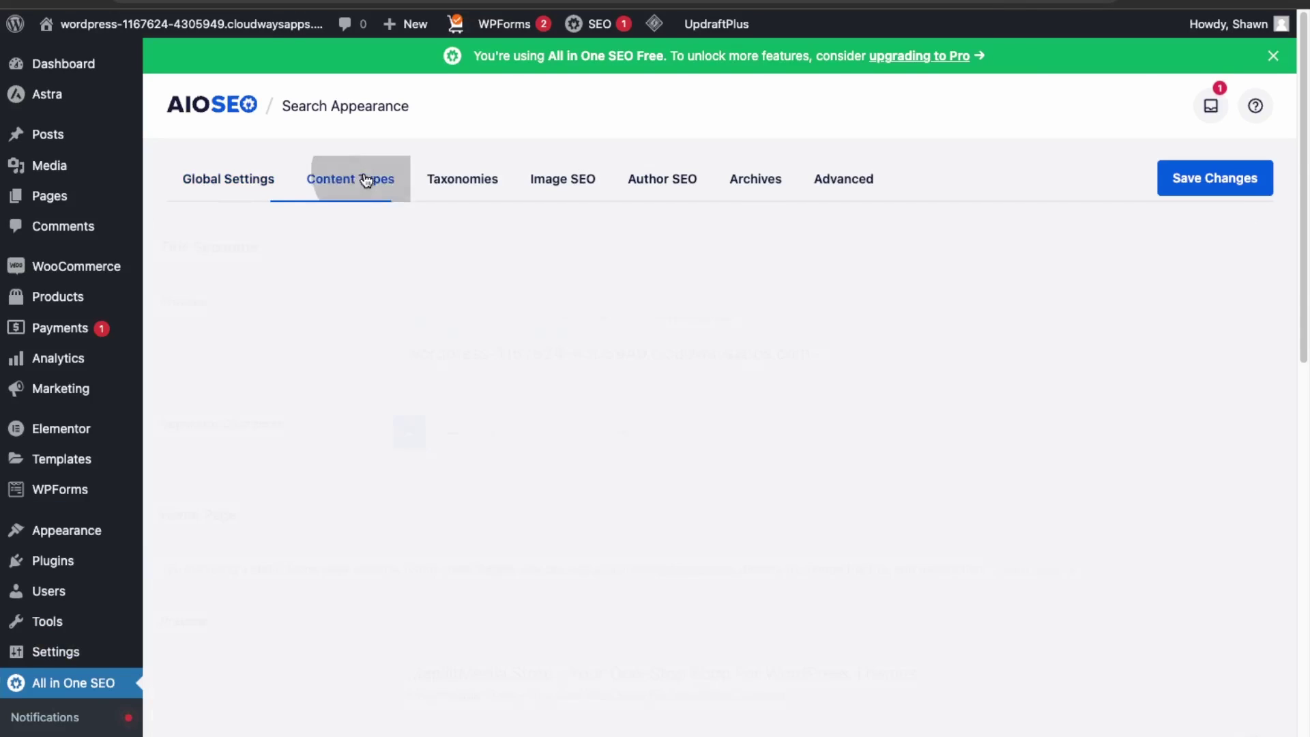
pyautogui.scroll(-4, 239, 366)
pyautogui.scroll(4, 242, 307)
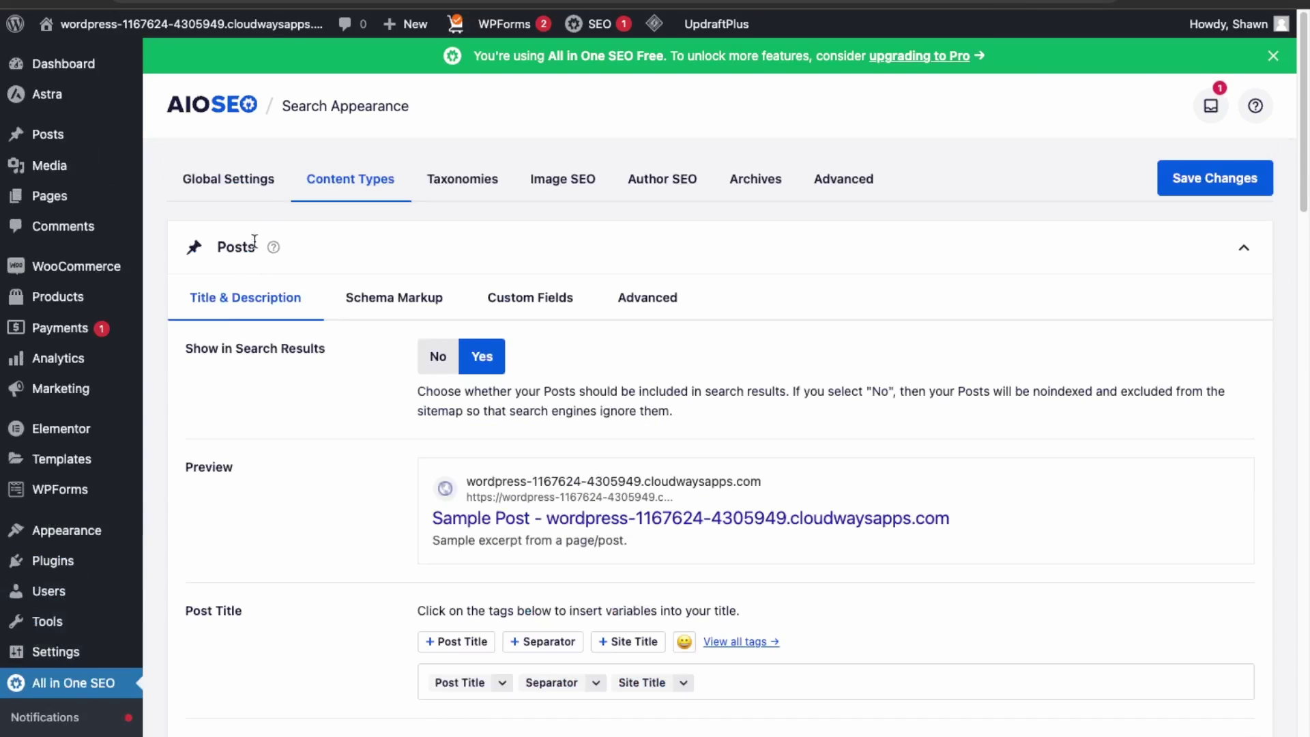
pyautogui.scroll(-2, 260, 201)
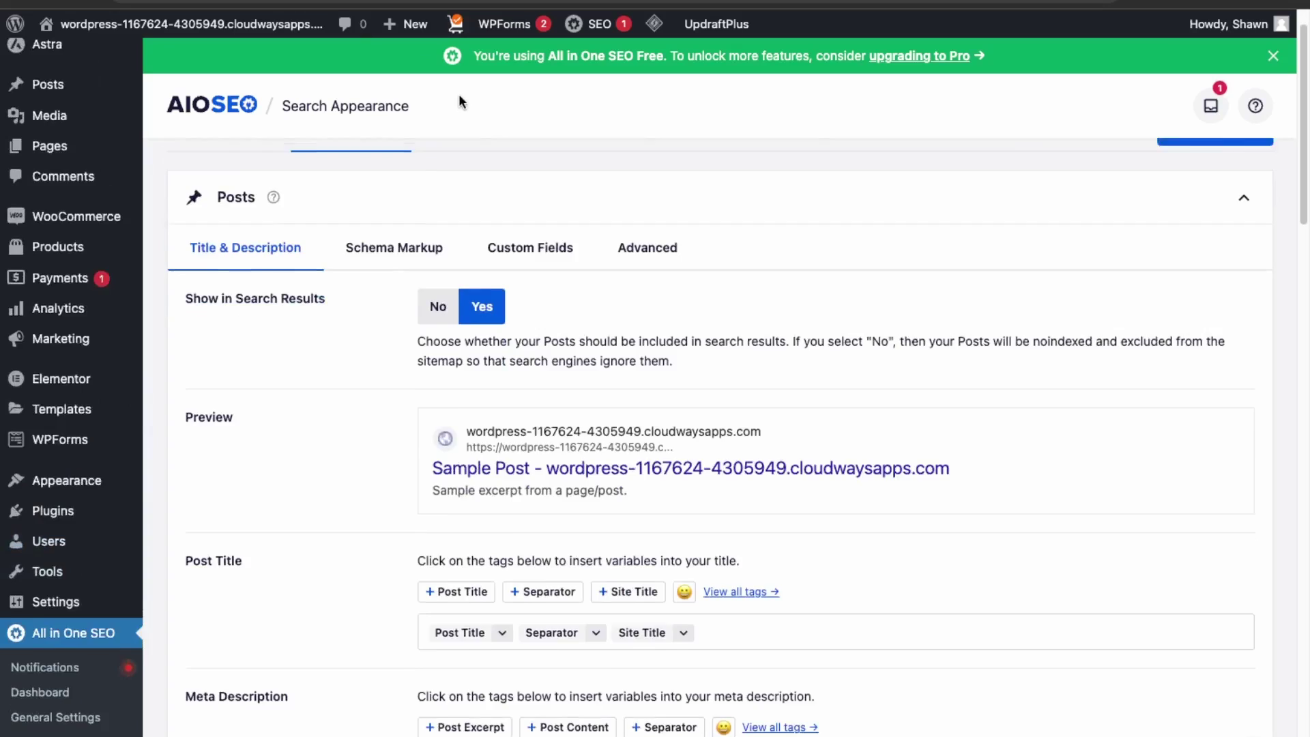
pyautogui.scroll(1, 415, 374)
pyautogui.scroll(-4, 415, 373)
pyautogui.scroll(-3, 413, 367)
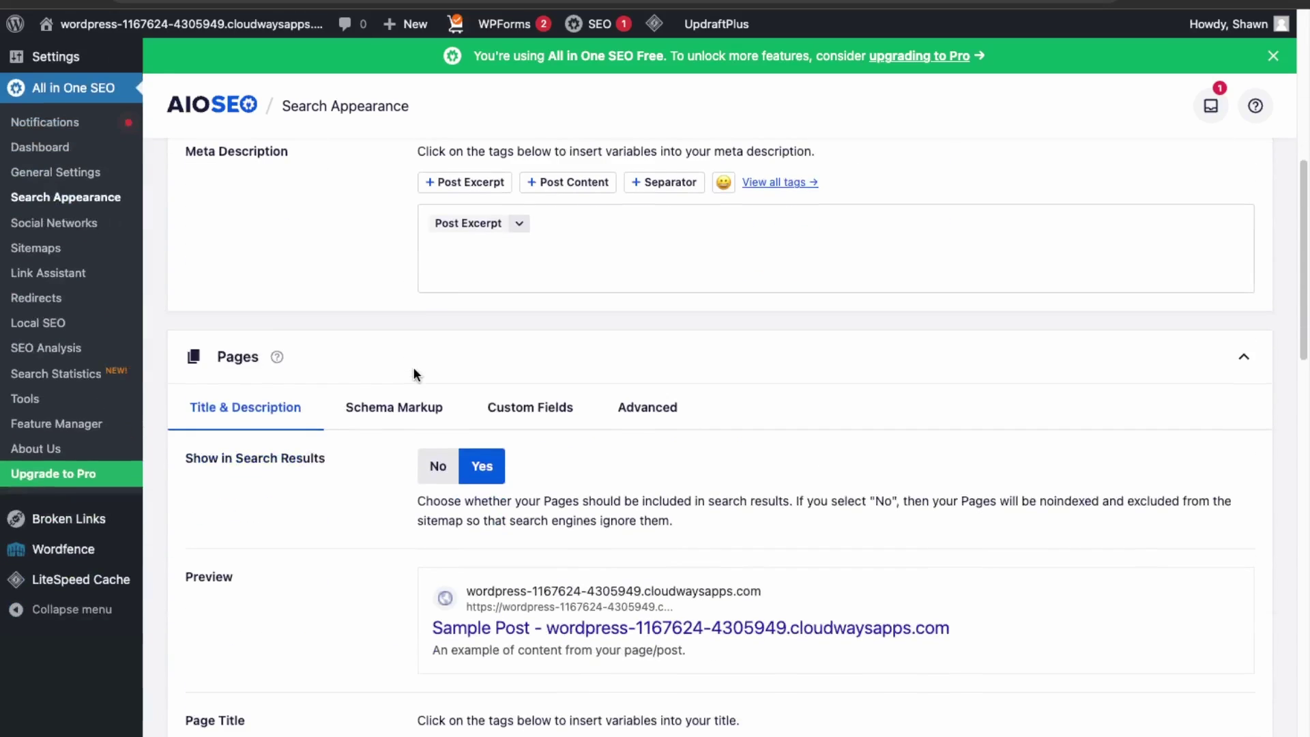
pyautogui.scroll(7, 412, 367)
pyautogui.scroll(-1, 413, 366)
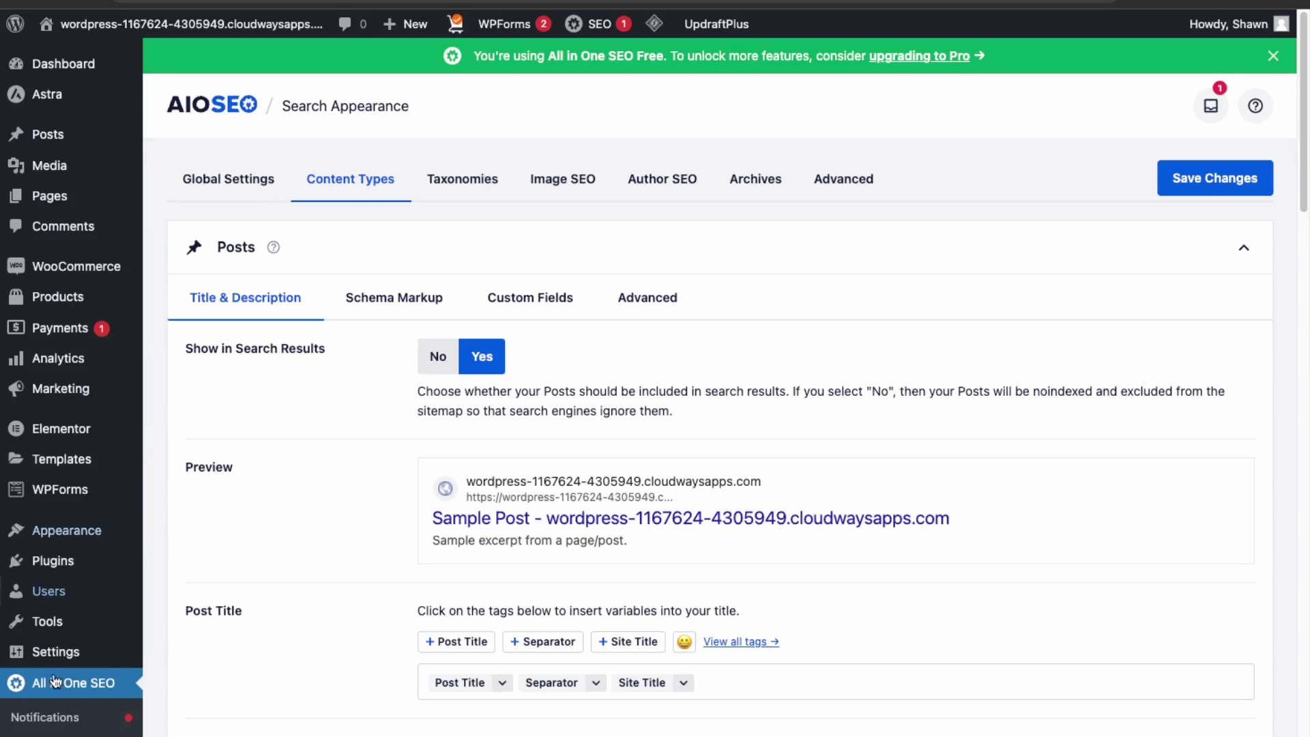
pyautogui.scroll(-1, 412, 359)
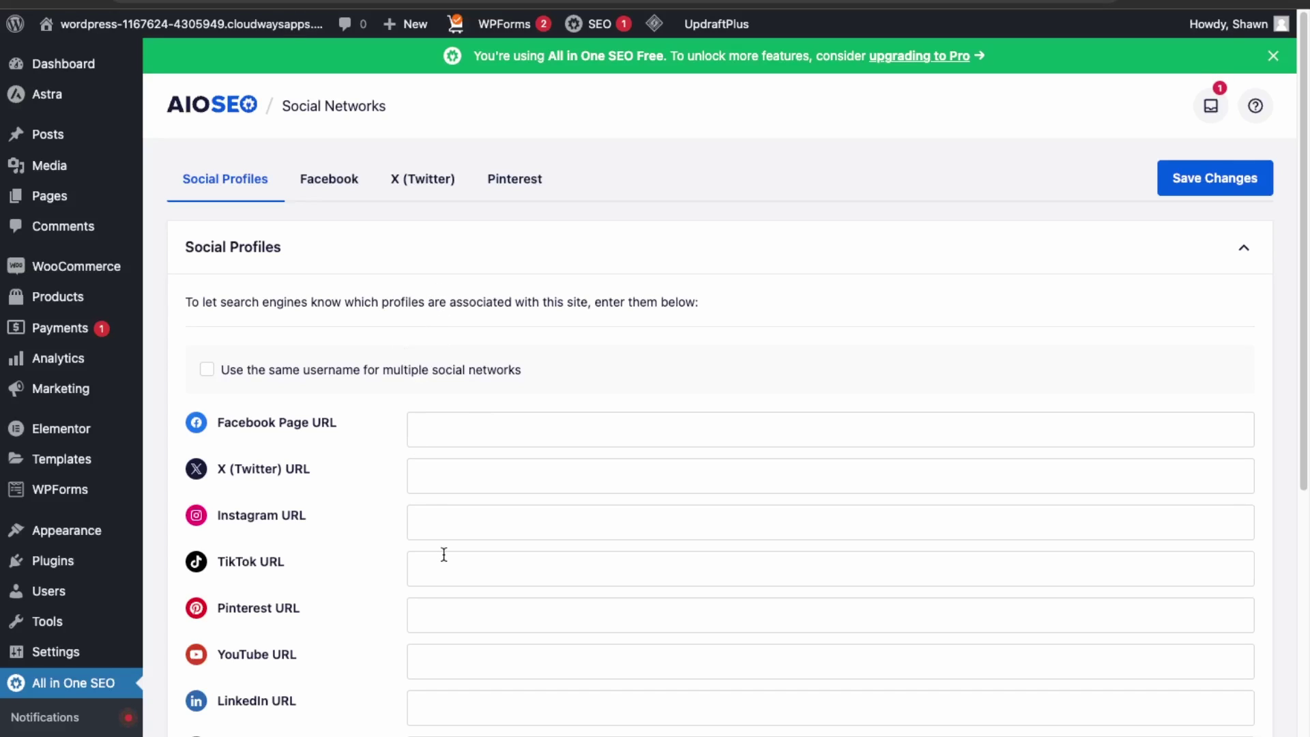
# Step: Scroll through the Social Profiles fields in All in One SEO
pyautogui.scroll(-2, 441, 554)
pyautogui.scroll(-5, 546, 506)
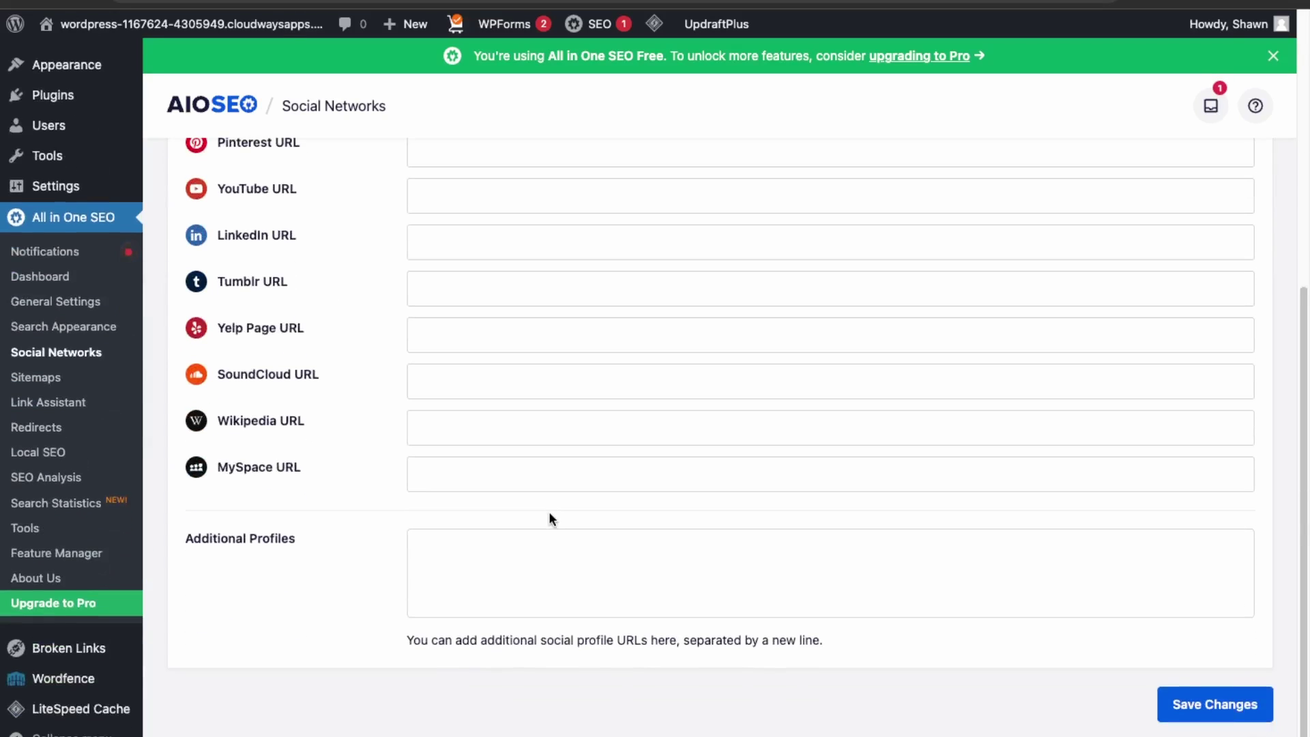
pyautogui.scroll(6, 550, 516)
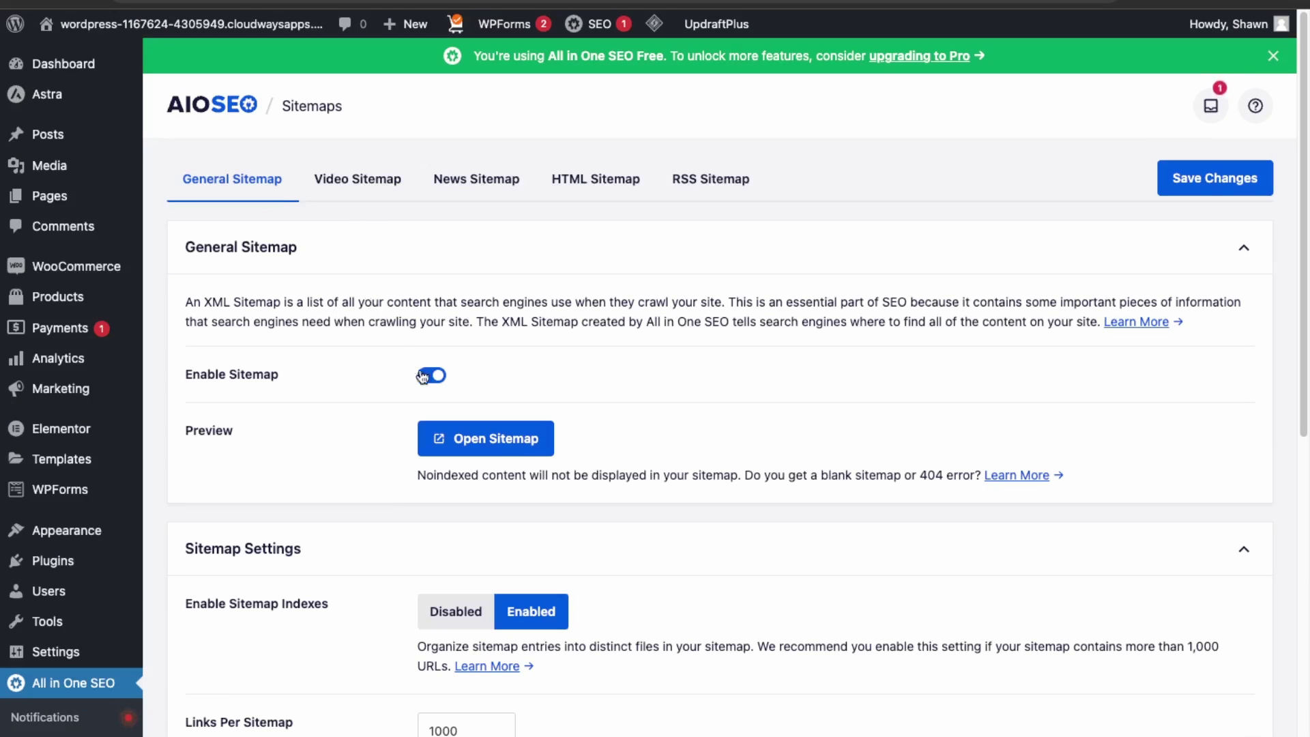
# Step: Open sitemap.xml to view its post, page, product, category and product_cat sitemaps
pyautogui.click(495, 438)
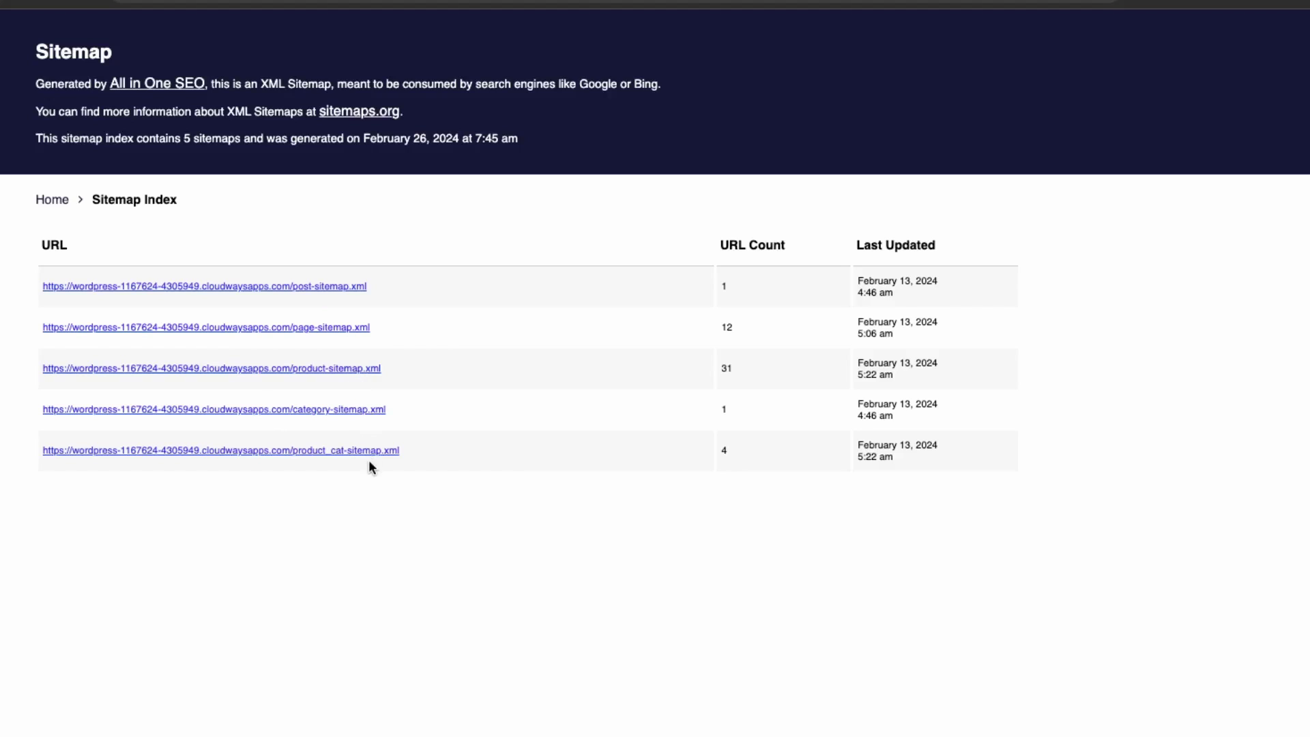
pyautogui.moveTo(127, 7)
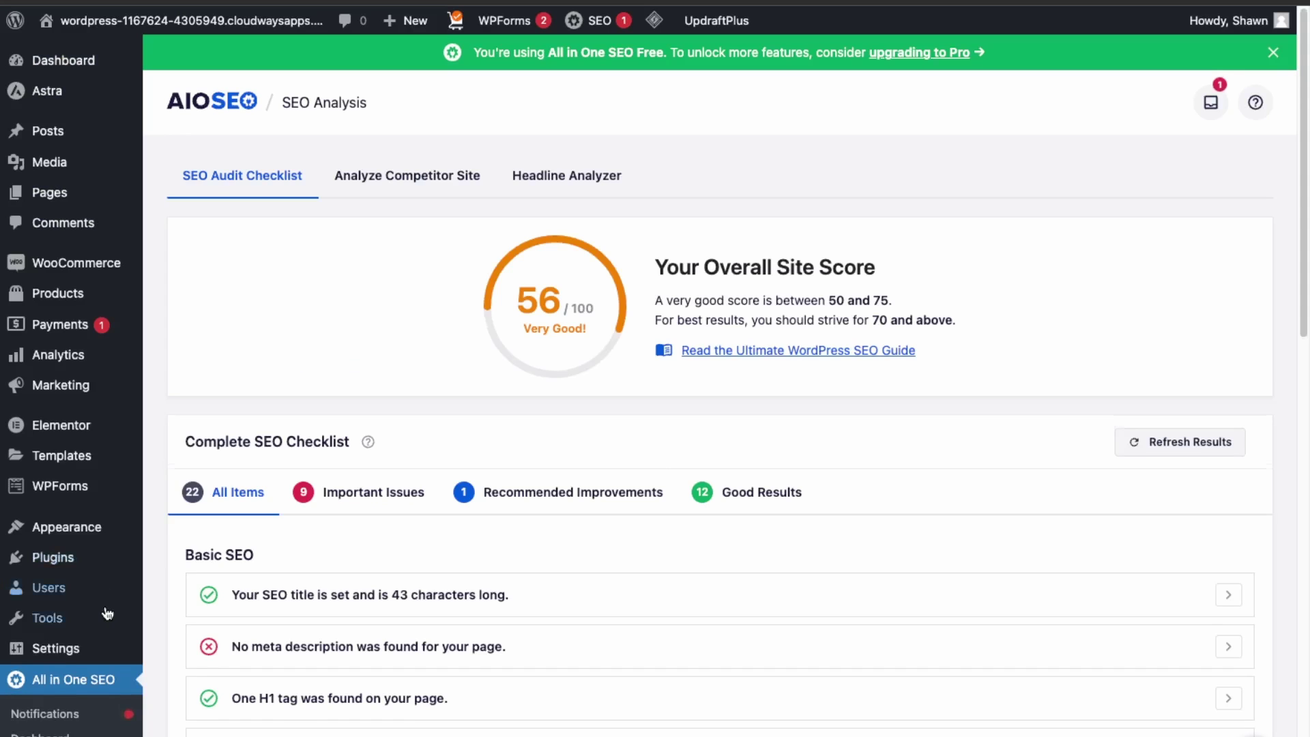
# Step: Review the 56/100 SEO audit, then open the Home page from the missing meta description issue
pyautogui.scroll(-6, 105, 614)
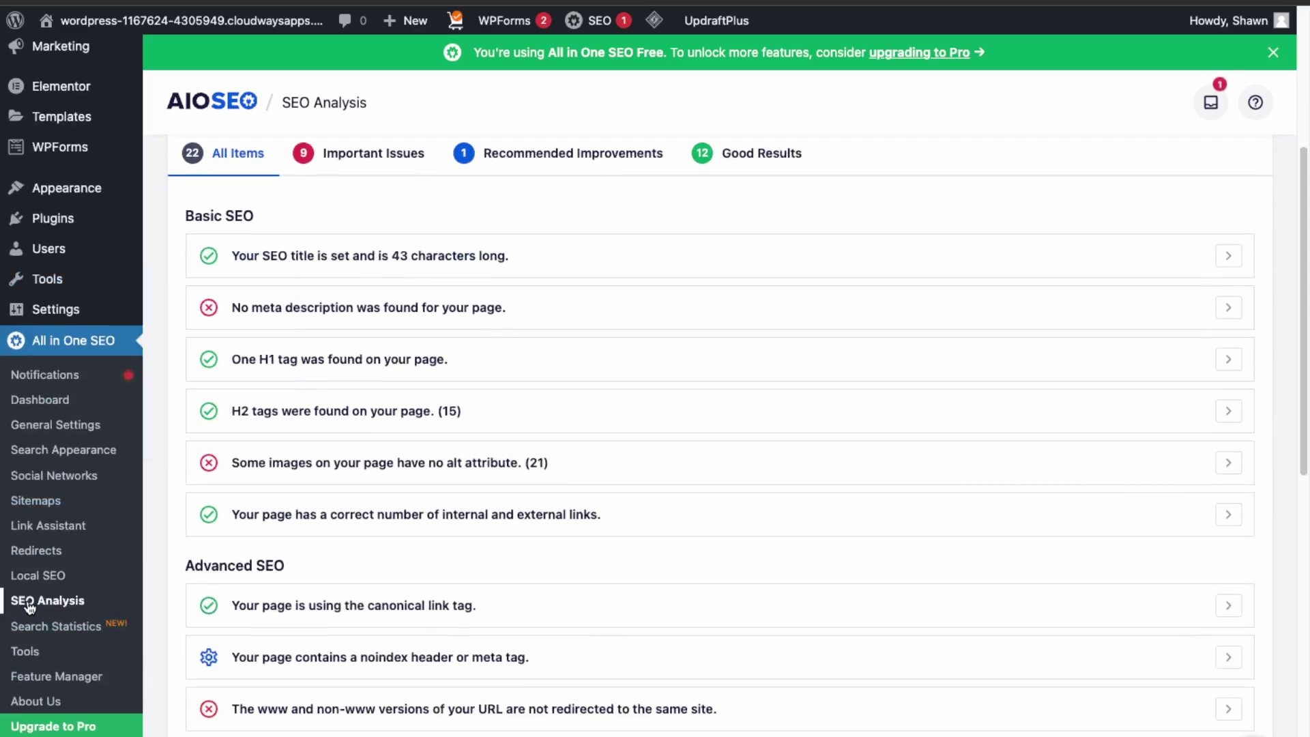
pyautogui.scroll(1, 32, 618)
pyautogui.scroll(5, 354, 550)
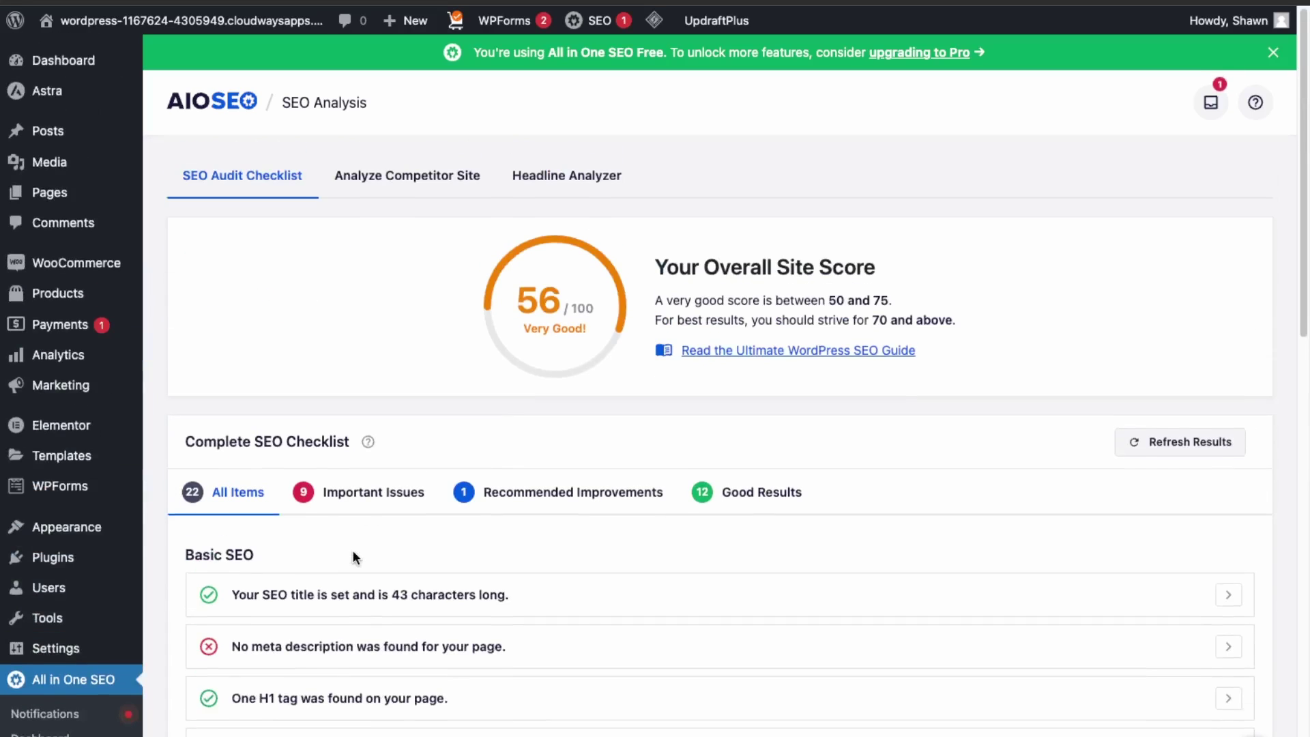
pyautogui.scroll(-1, 357, 553)
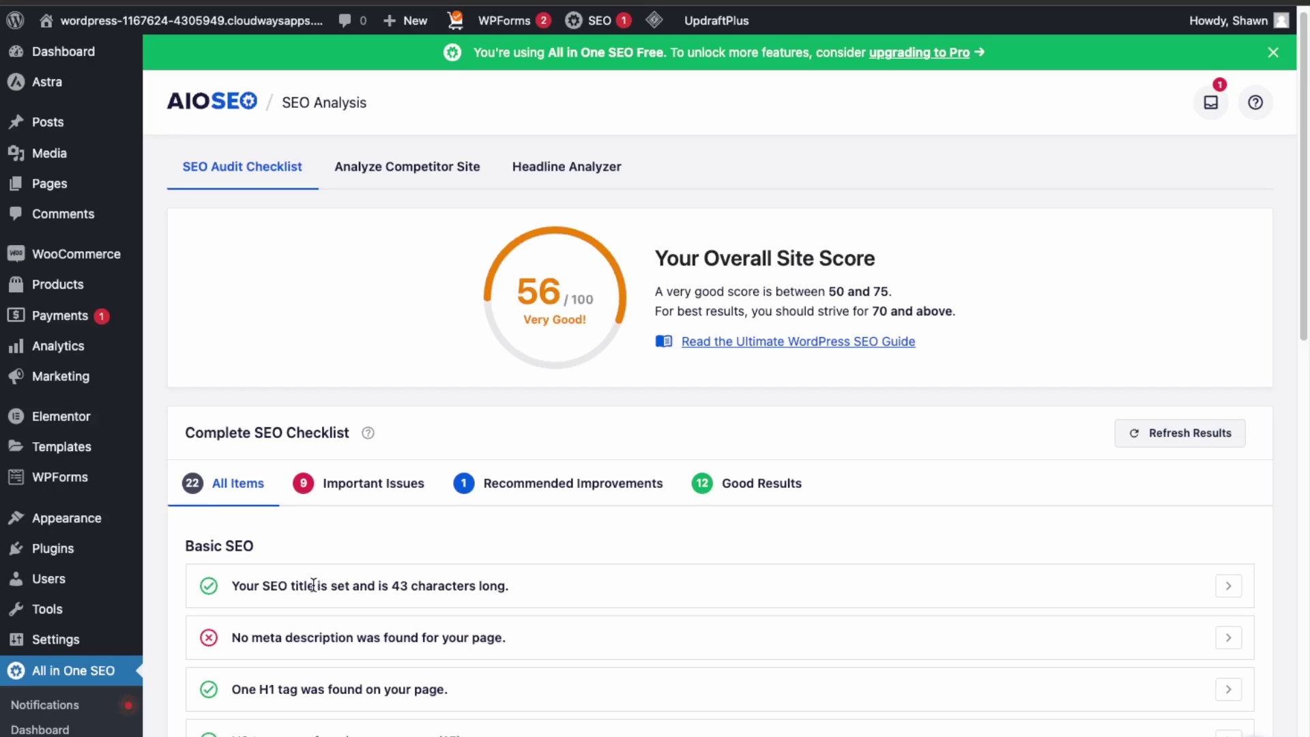
pyautogui.scroll(-1, 439, 618)
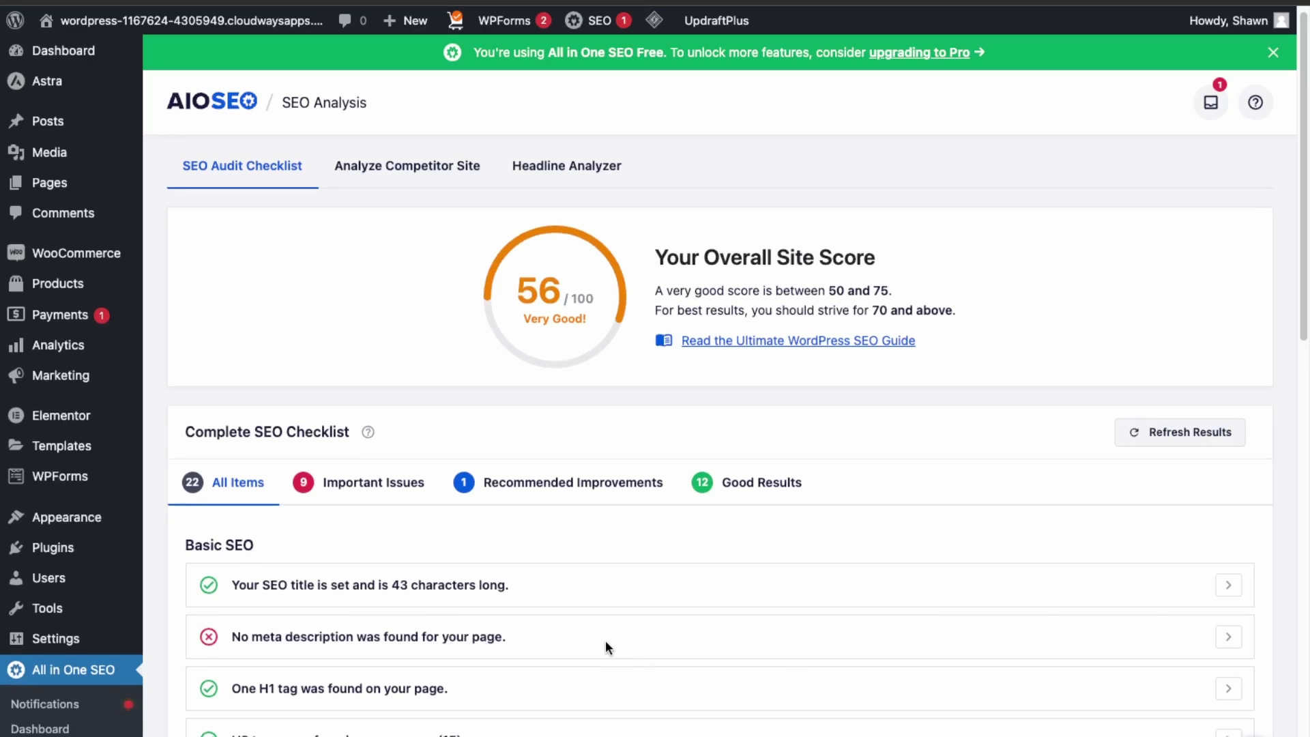
pyautogui.click(1213, 636)
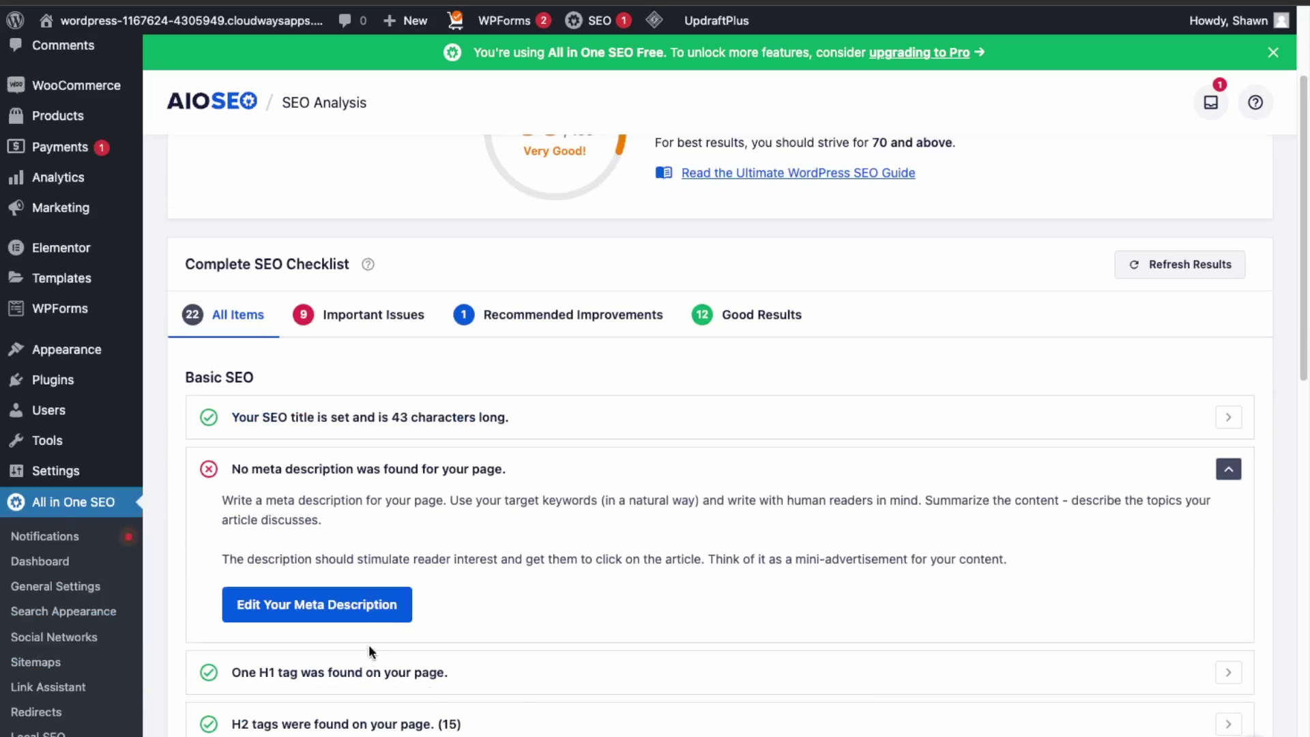
pyautogui.click(376, 611)
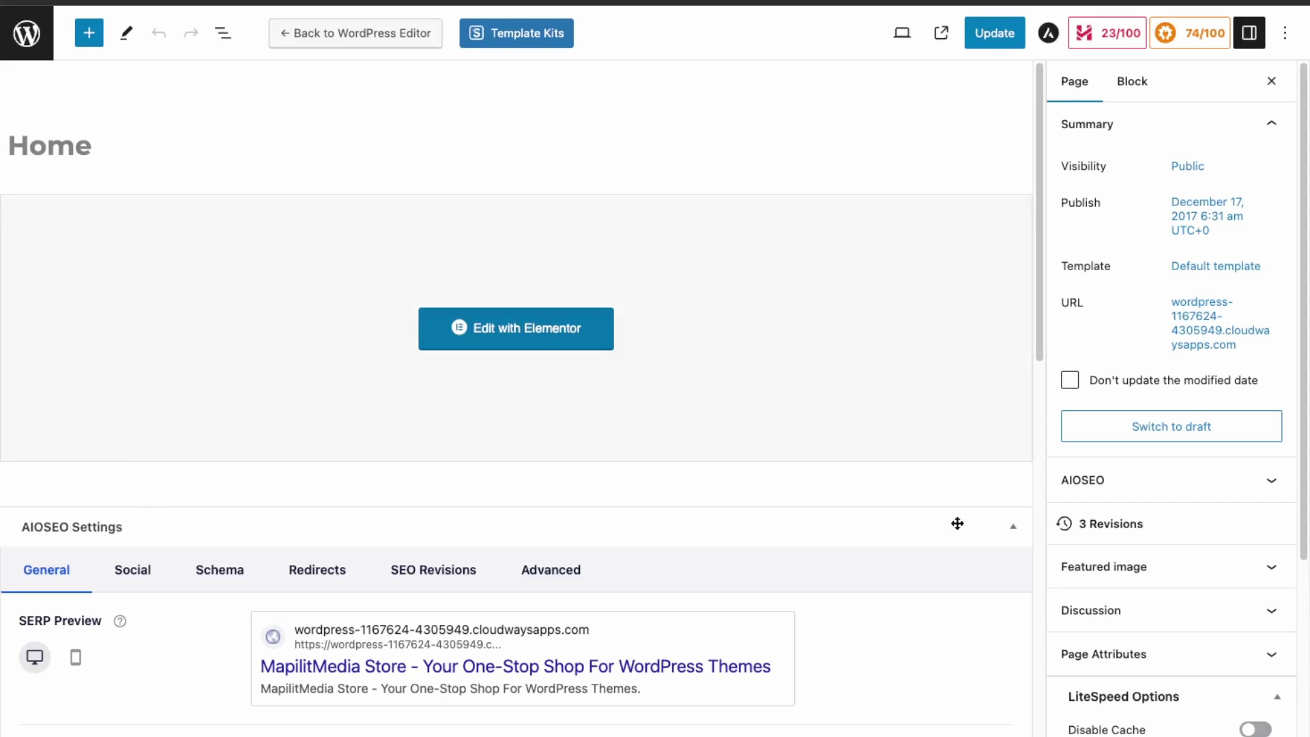
pyautogui.scroll(-4, 550, 512)
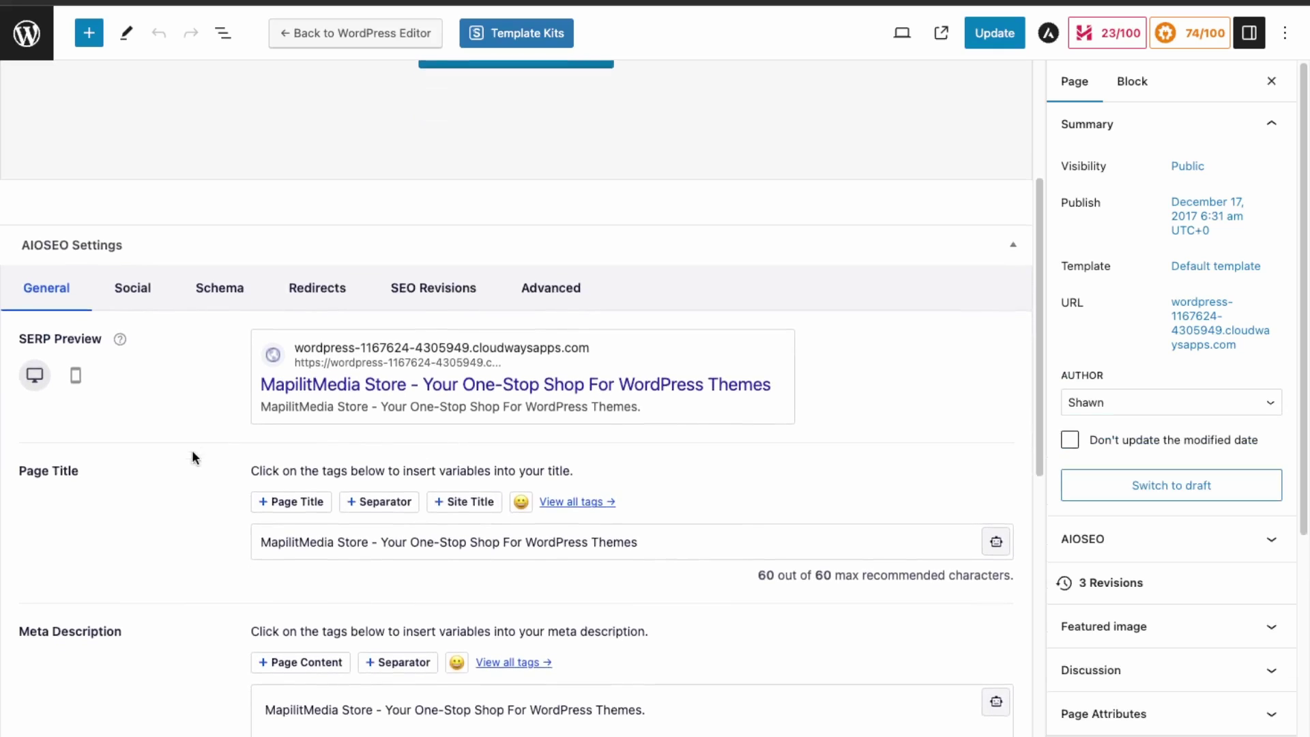
pyautogui.scroll(-1, 191, 447)
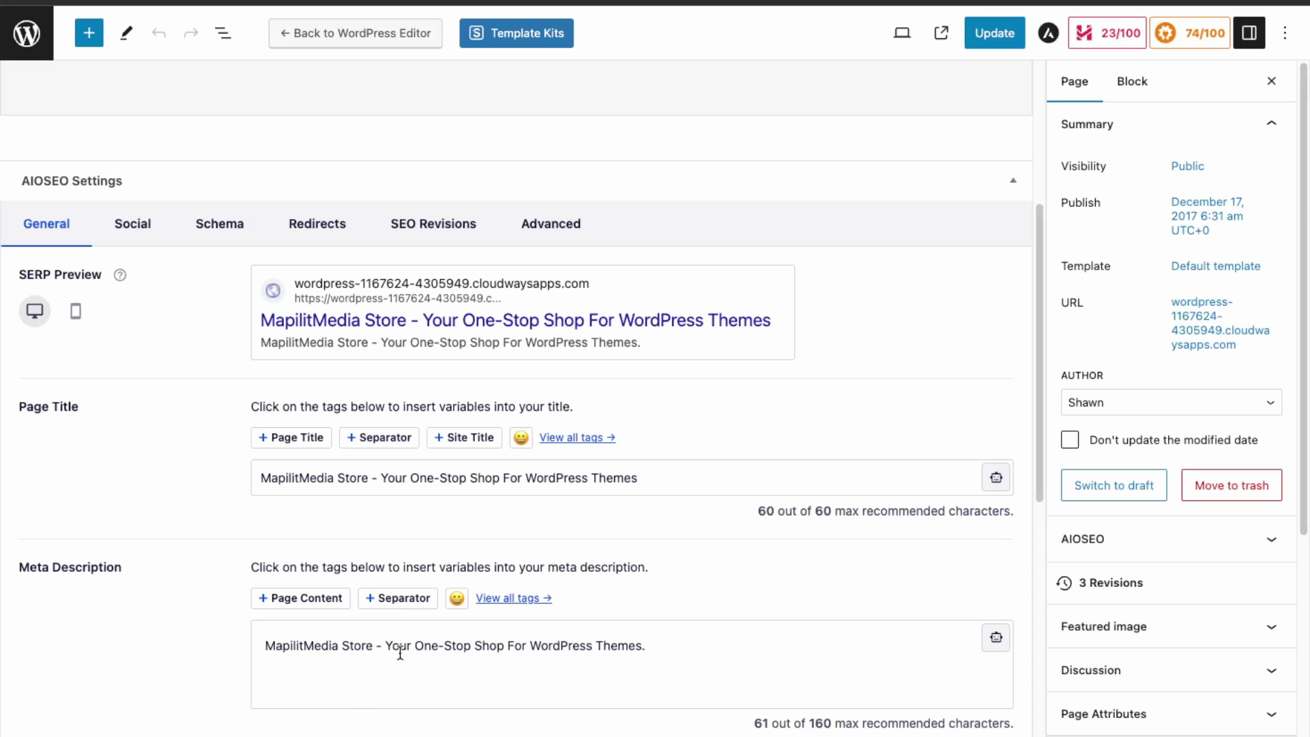
pyautogui.click(317, 645)
pyautogui.moveTo(363, 646); pyautogui.dragTo(594, 649)
pyautogui.click(688, 650)
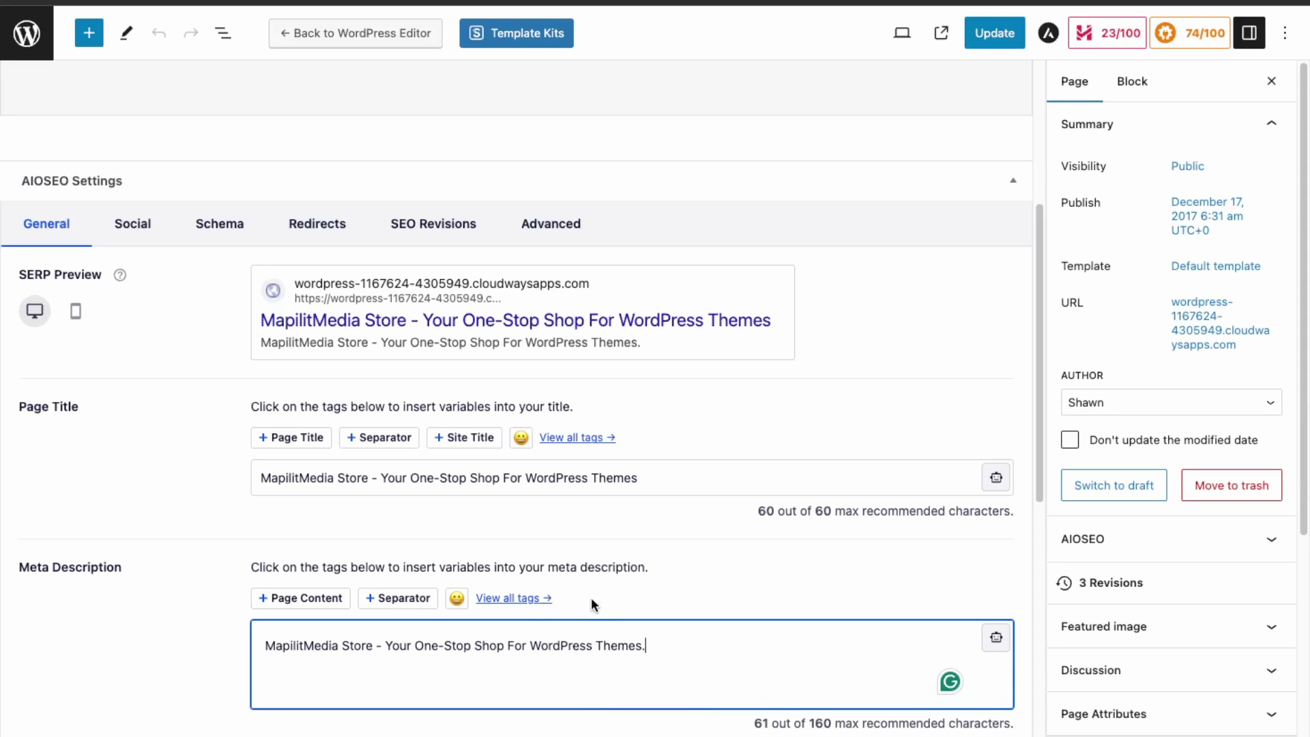
pyautogui.scroll(-4, 595, 607)
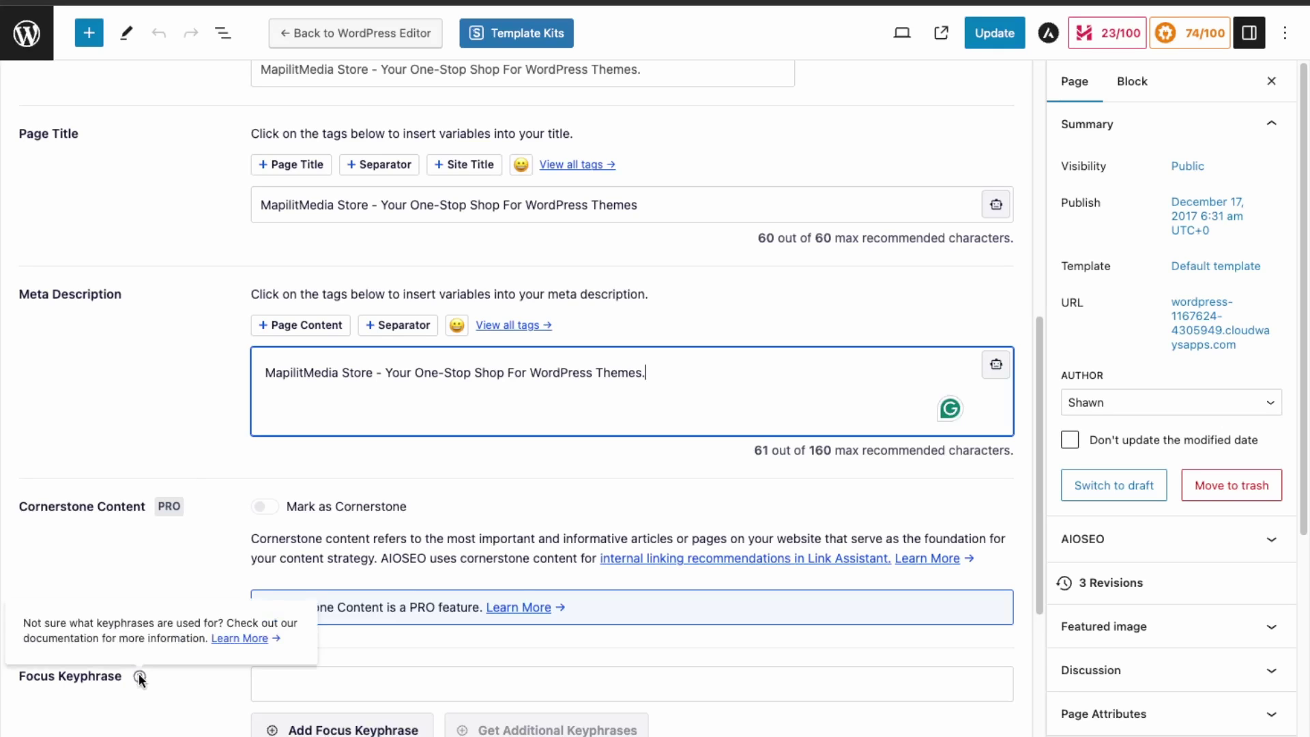
# Step: Add 'WordPress Themes' as the Home page's focus keyphrase
pyautogui.click(301, 681)
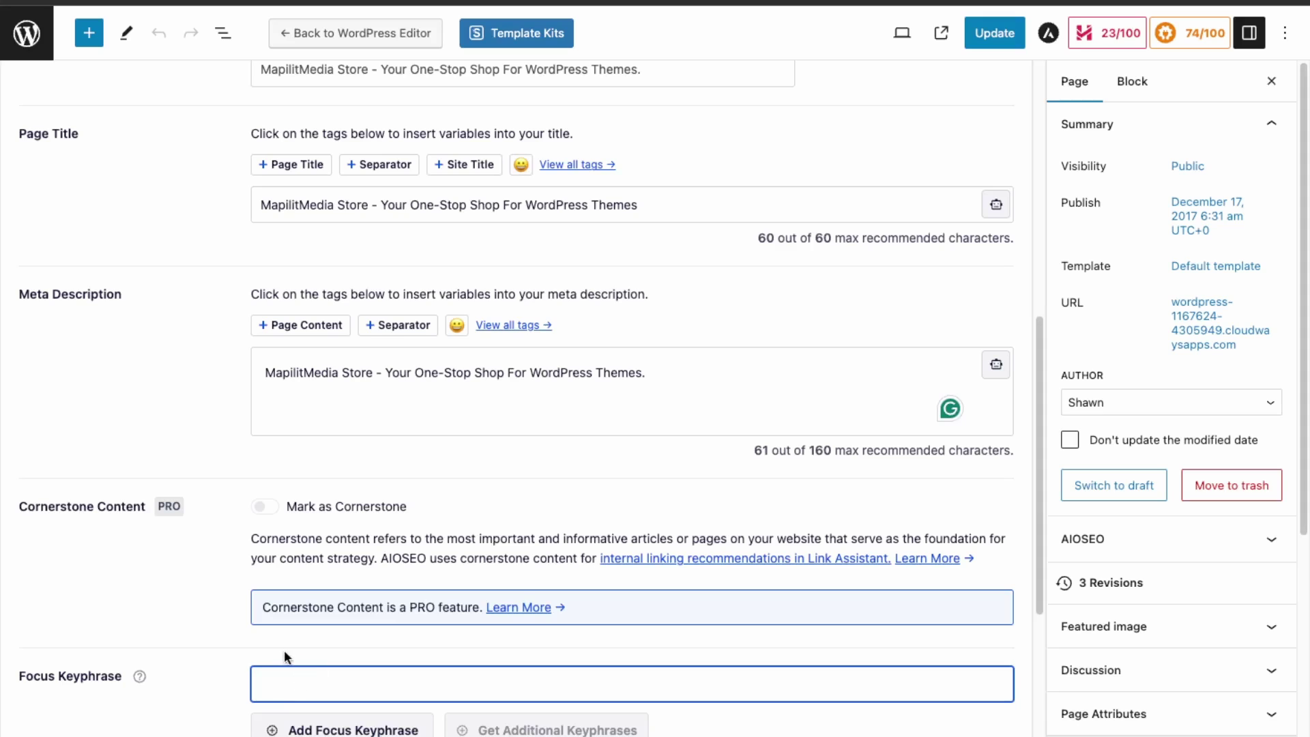
pyautogui.write('WordPress Themes')
pyautogui.click(392, 730)
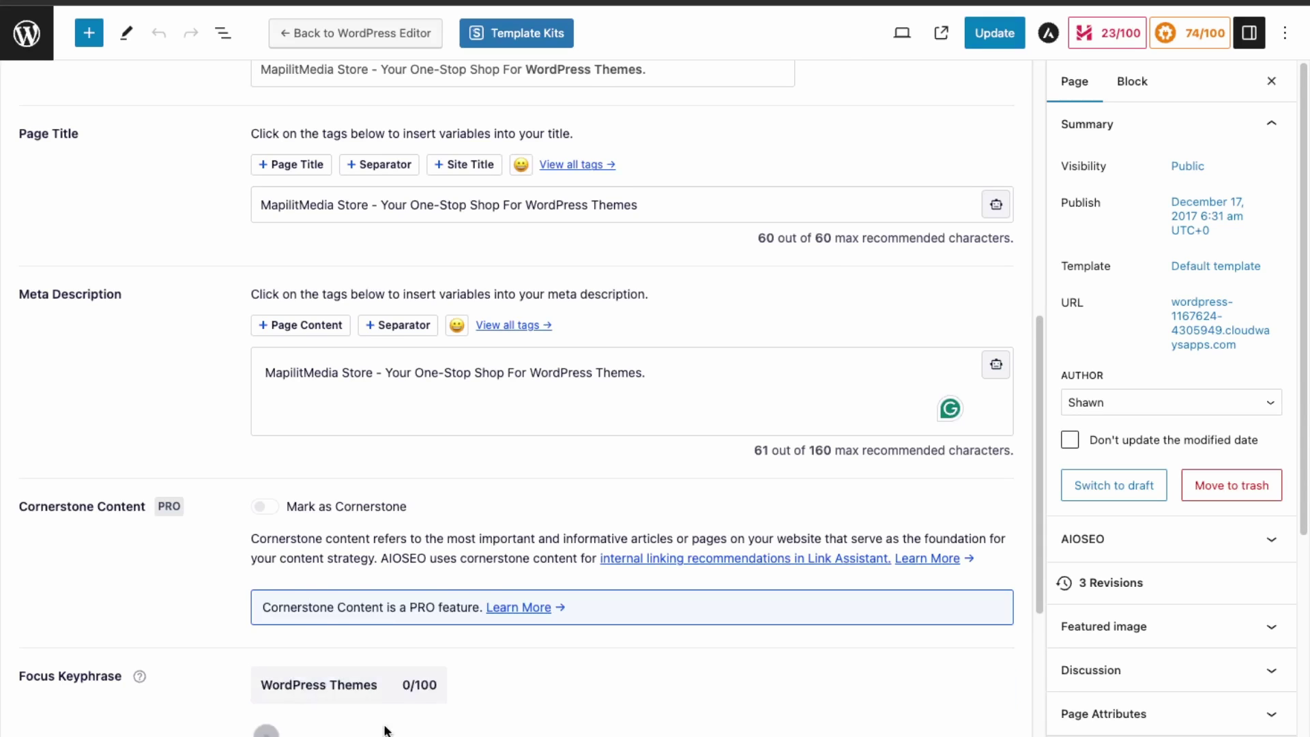
# Step: Review the 57/100 keyphrase checks and the Page Analysis with 6 Basic SEO errors
pyautogui.scroll(-3, 362, 556)
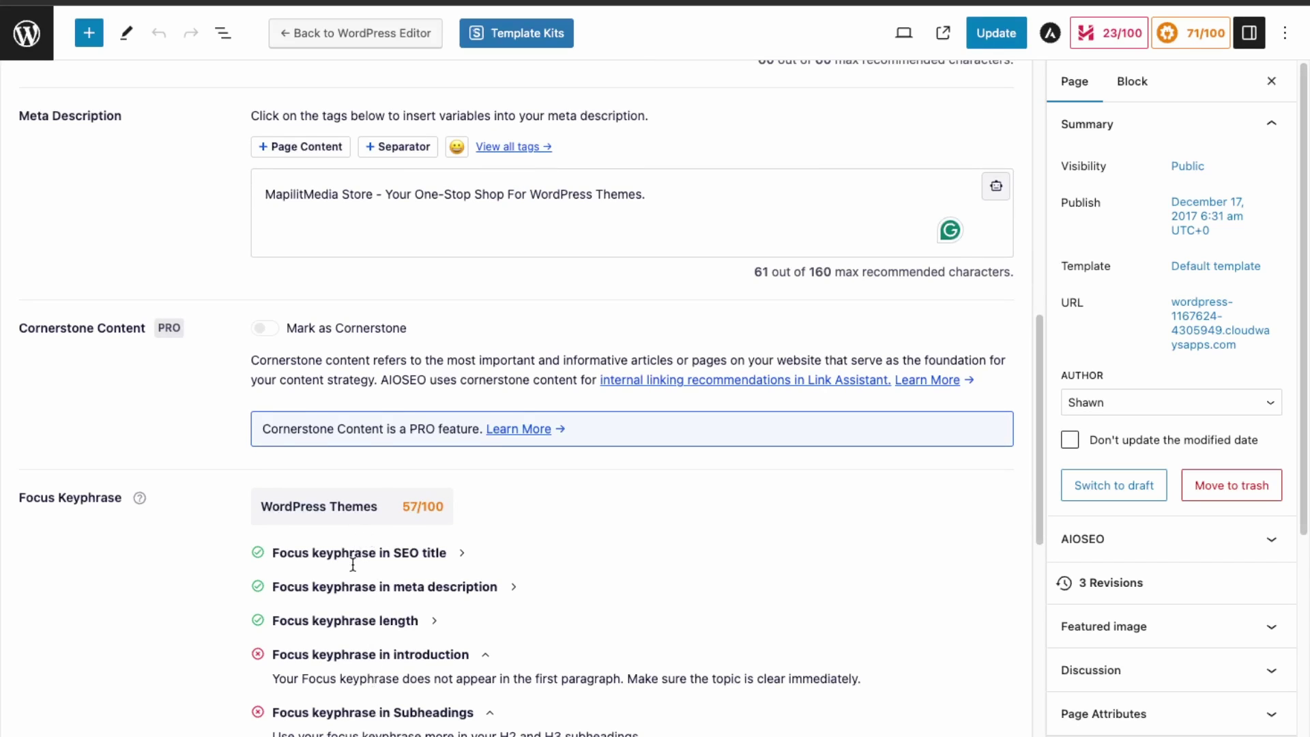
pyautogui.scroll(-3, 353, 565)
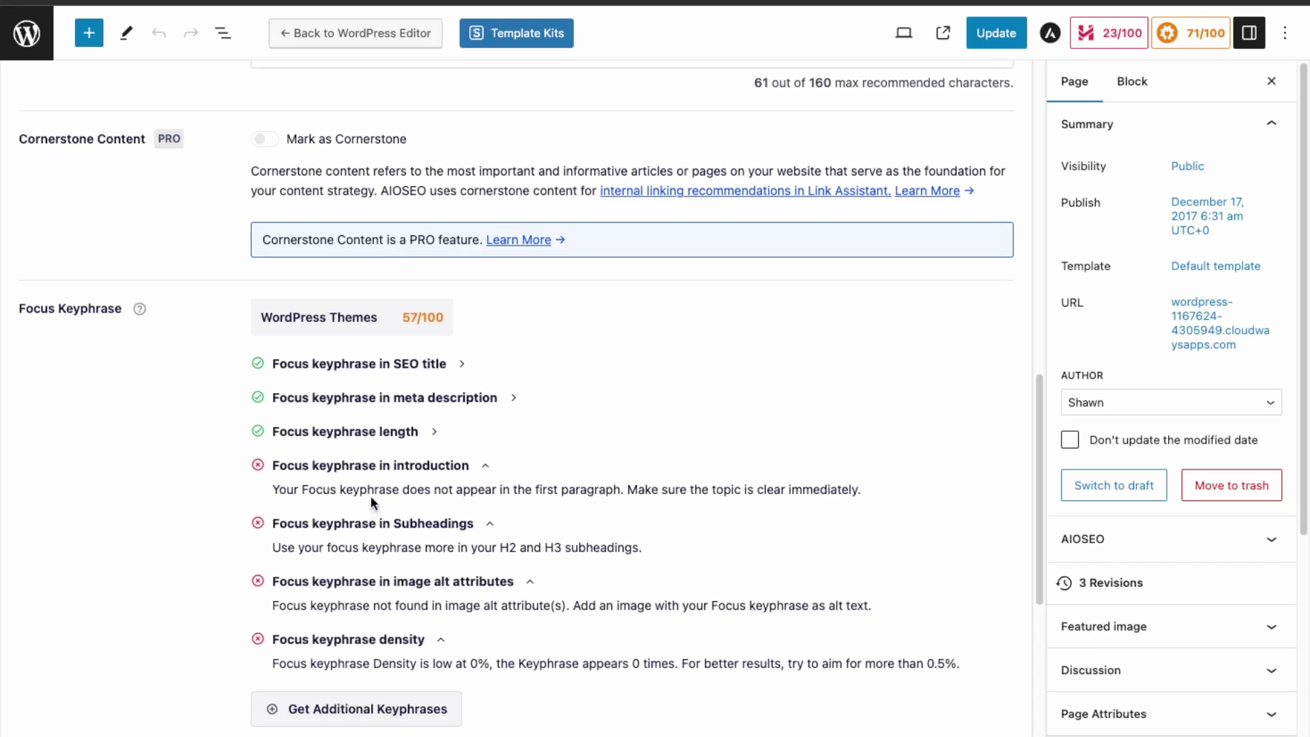
pyautogui.scroll(-2, 432, 607)
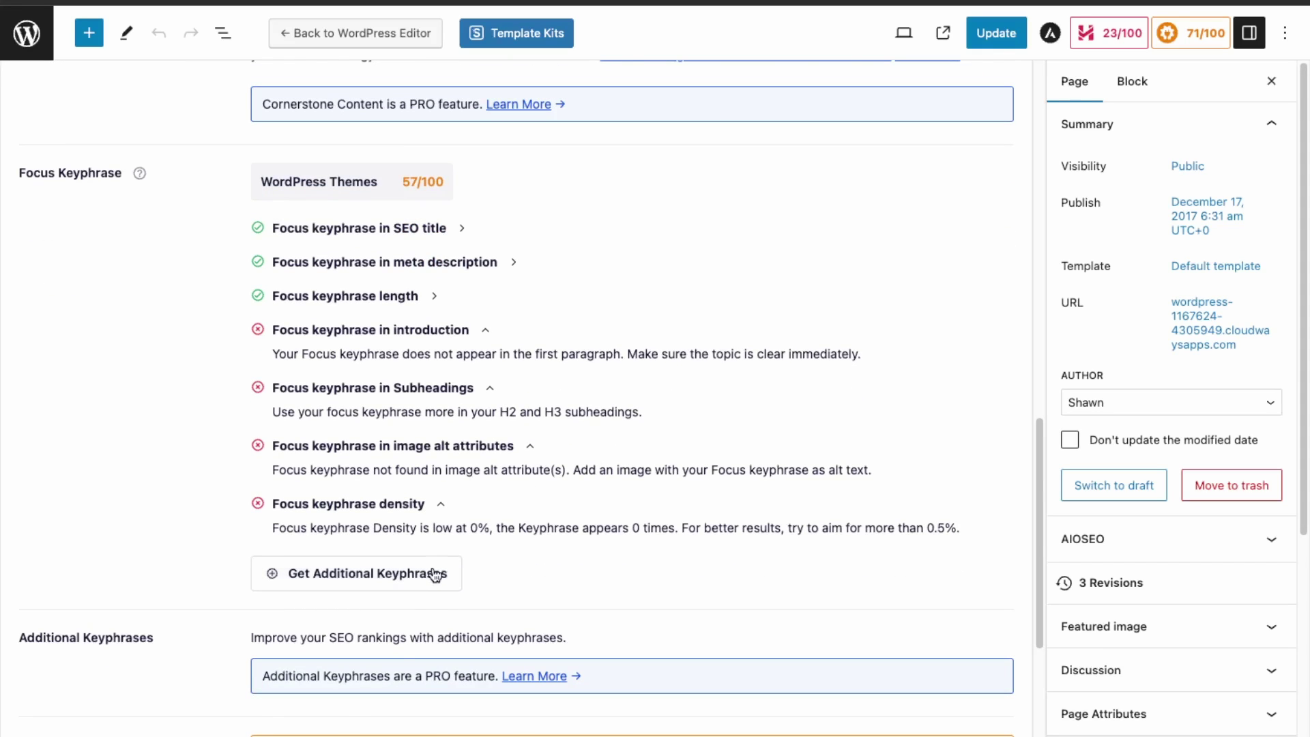
pyautogui.scroll(-5, 426, 556)
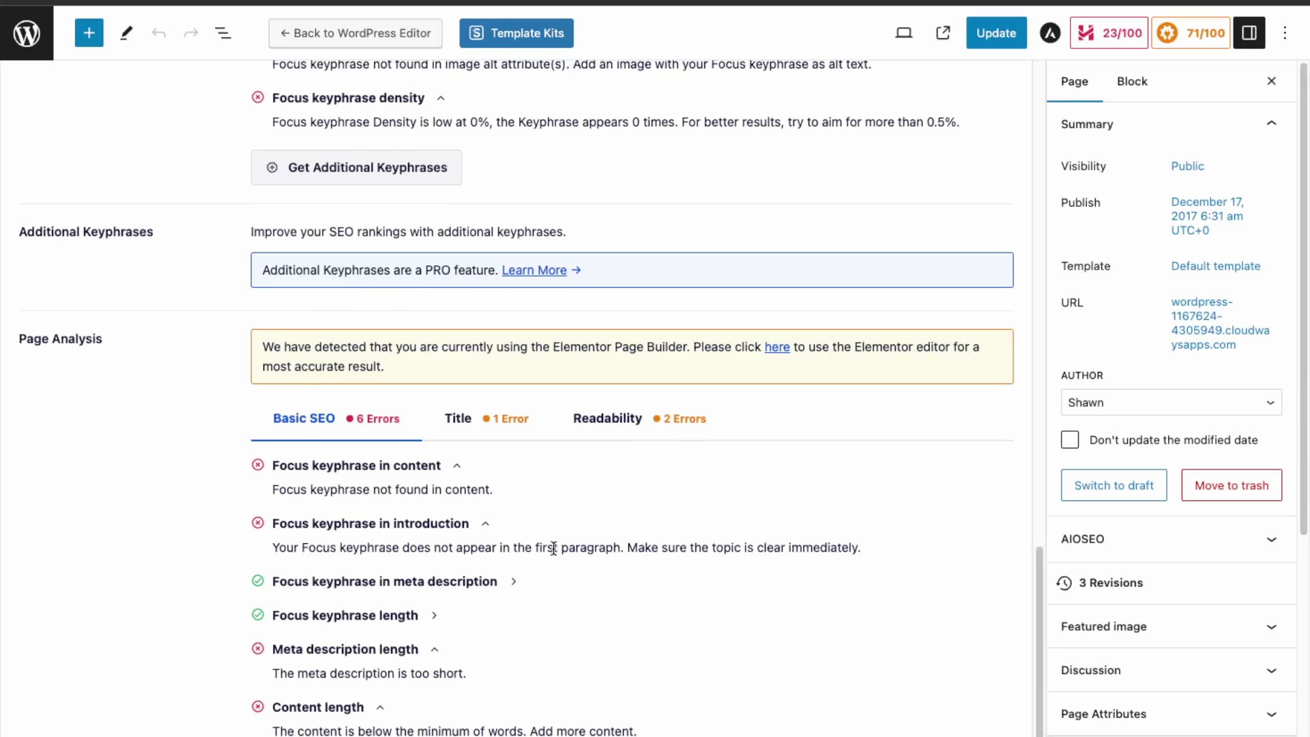
pyautogui.scroll(-1, 550, 544)
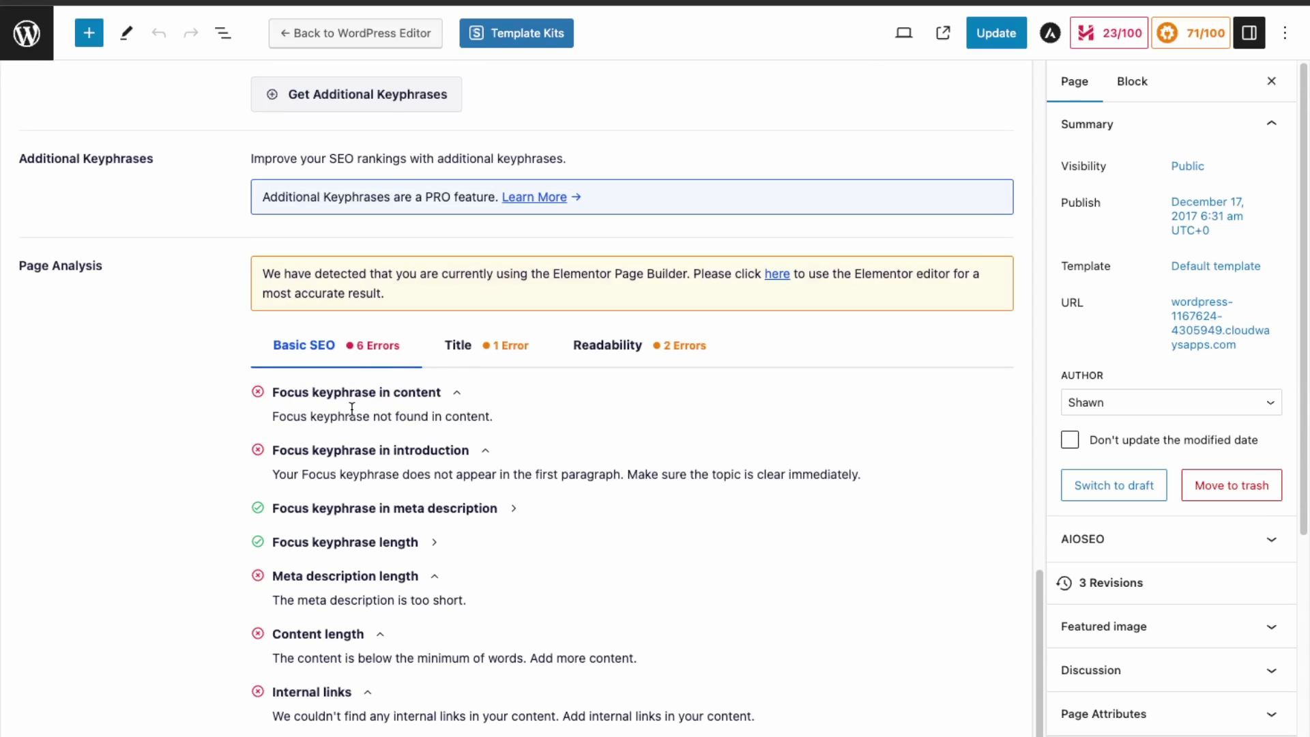
pyautogui.scroll(2, 649, 536)
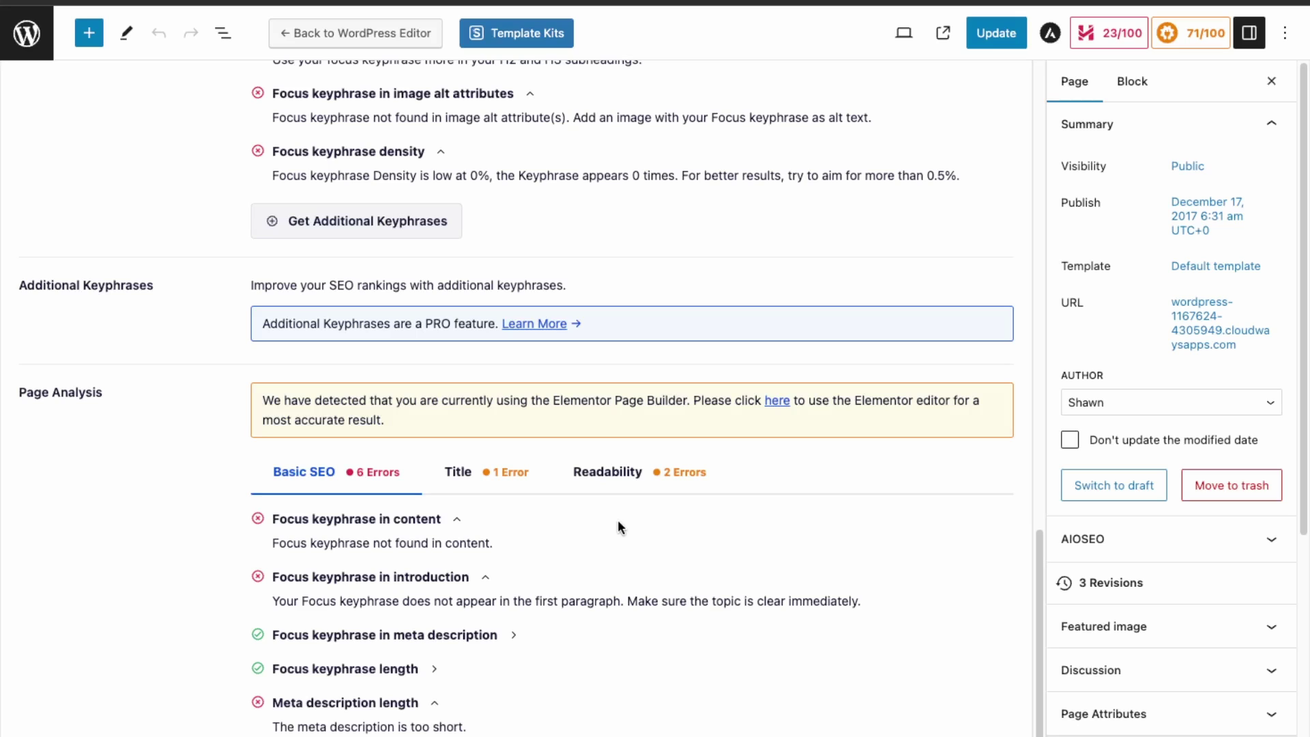
pyautogui.scroll(12, 576, 452)
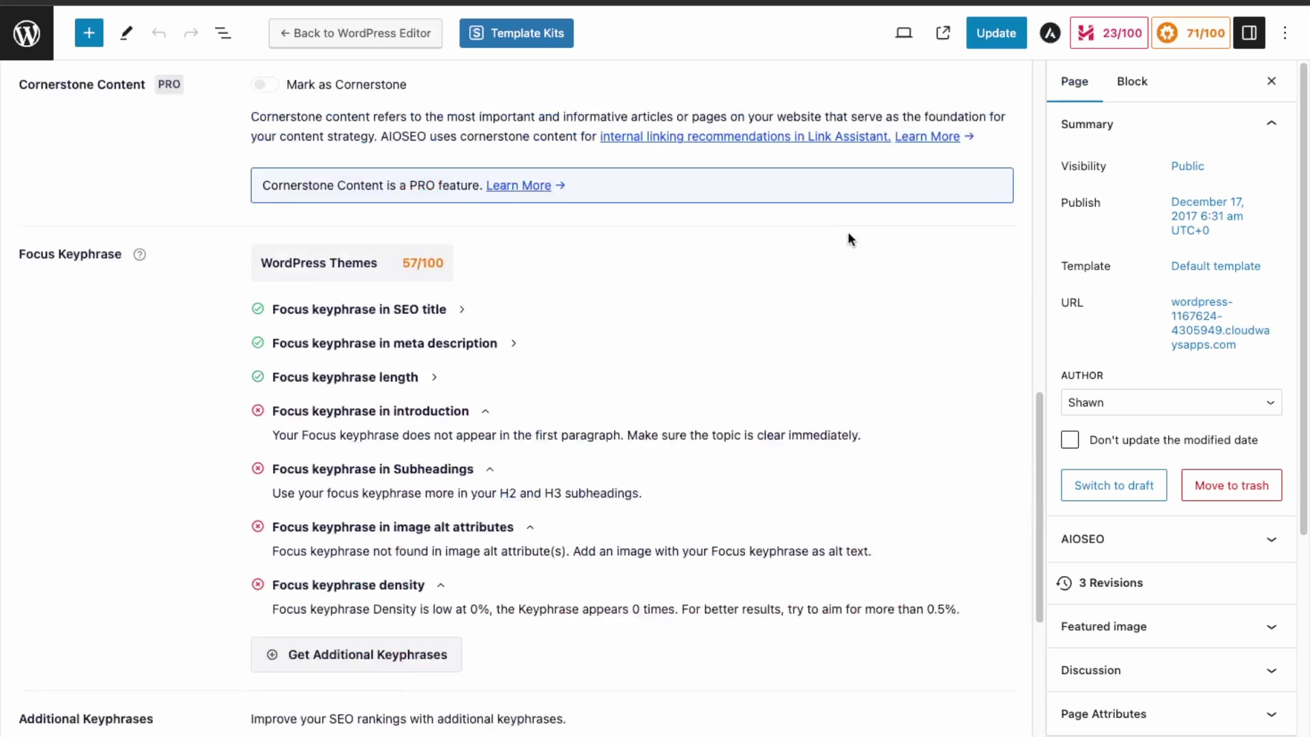
pyautogui.scroll(5, 821, 367)
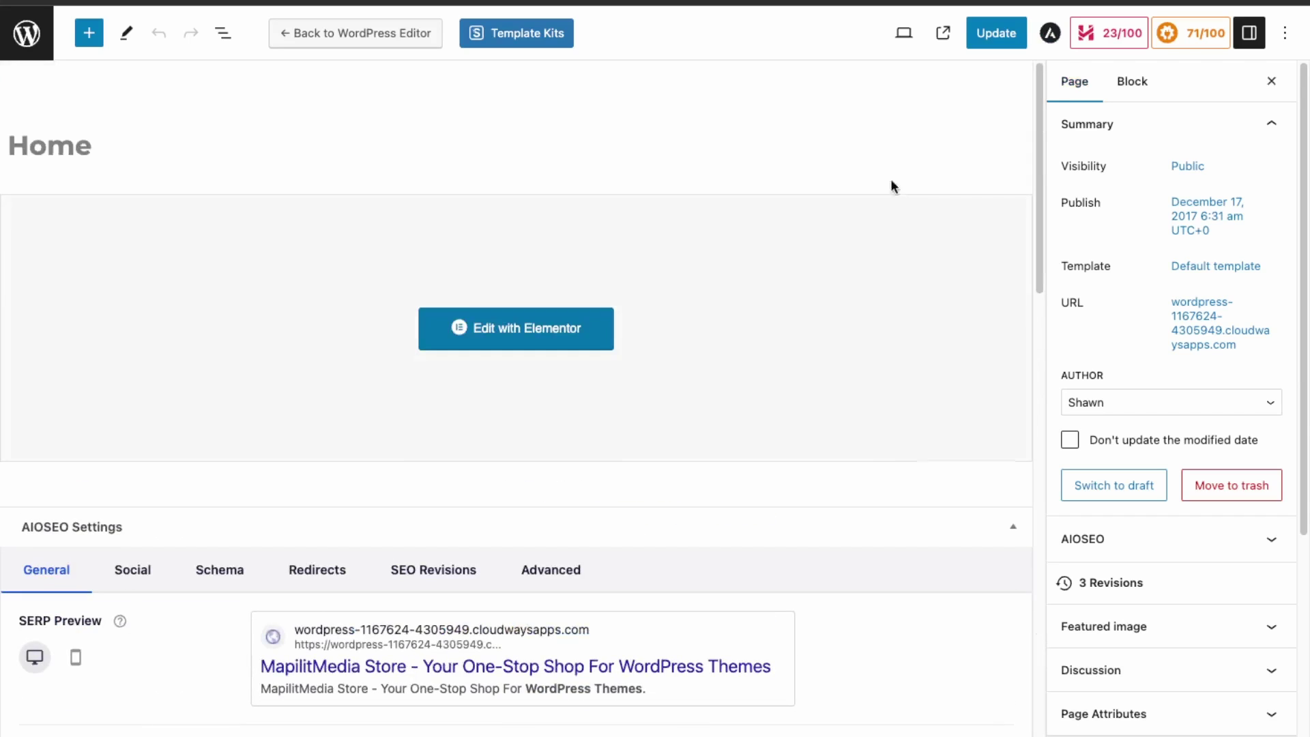
# Step: Update the Home page, then check the noindex item in SEO Analysis
pyautogui.click(1010, 44)
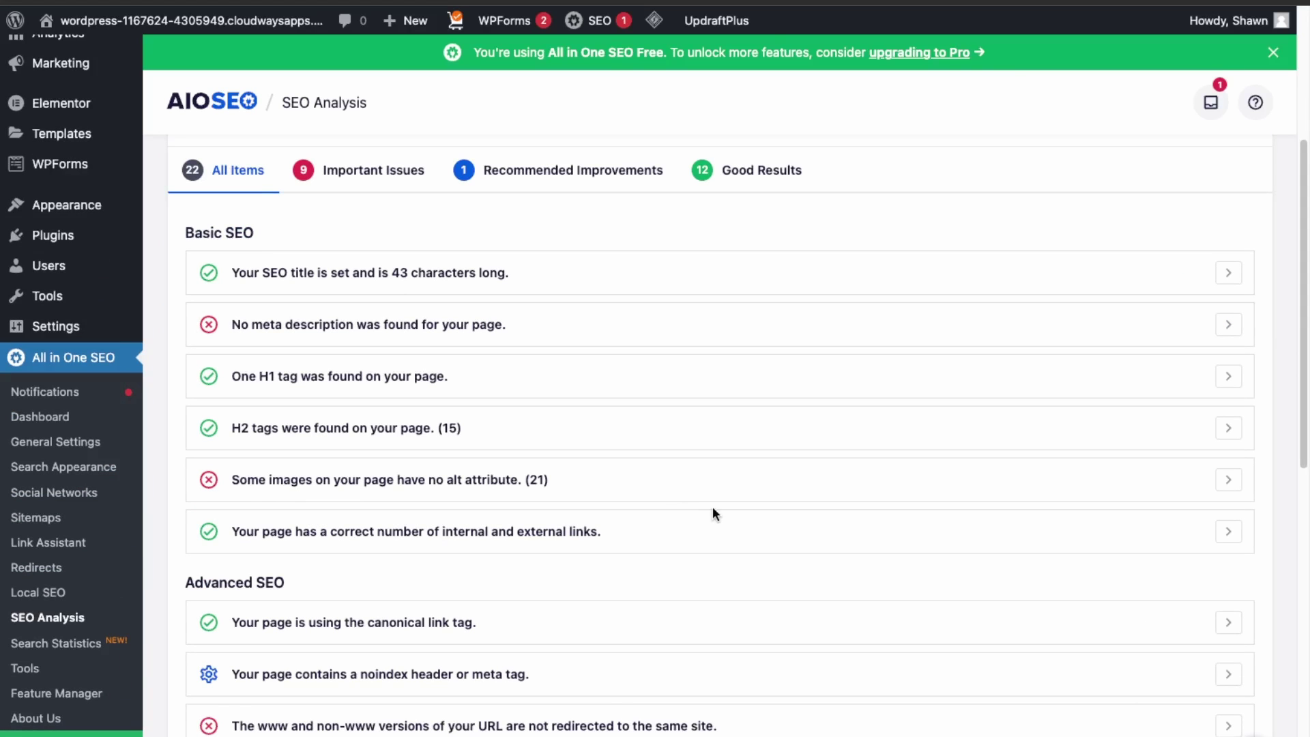
pyautogui.scroll(-2, 712, 507)
pyautogui.moveTo(231, 594); pyautogui.dragTo(542, 589)
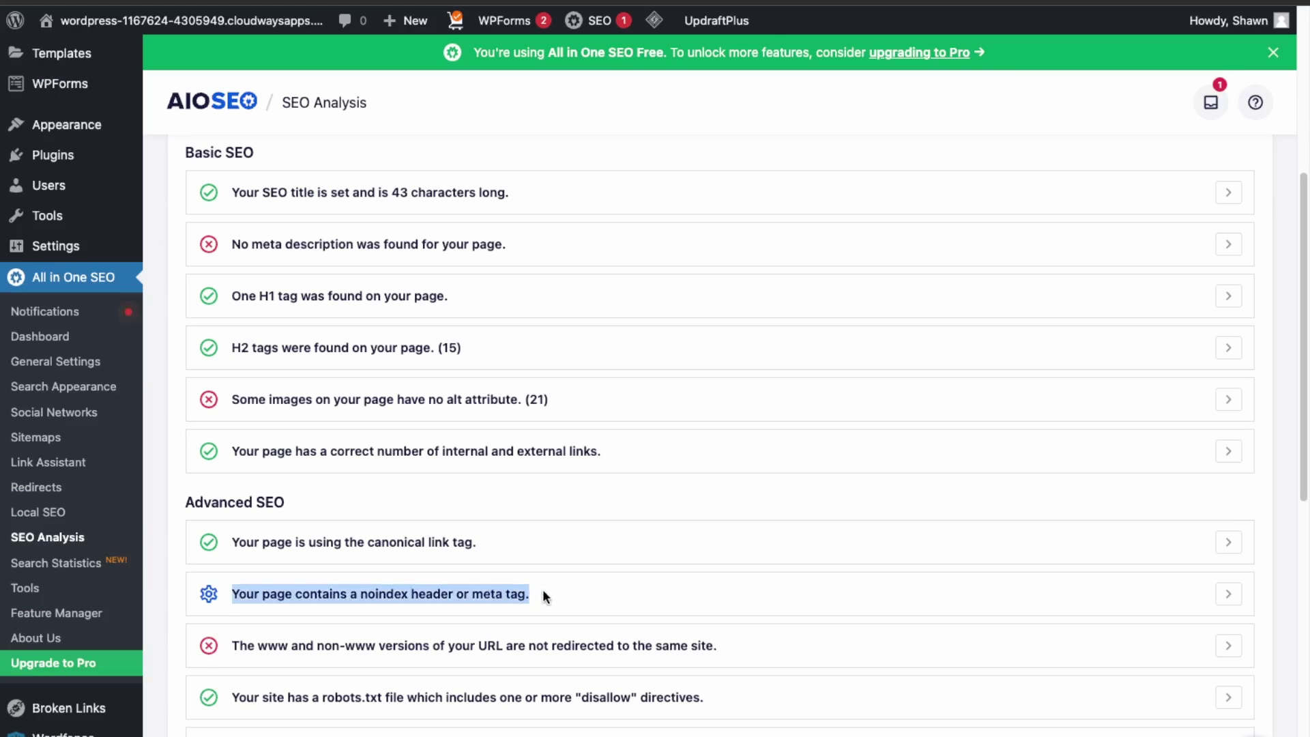
pyautogui.click(543, 592)
# Step: Go to Settings > Reading to verify the static homepage and search engine indexing
pyautogui.scroll(-3, 125, 692)
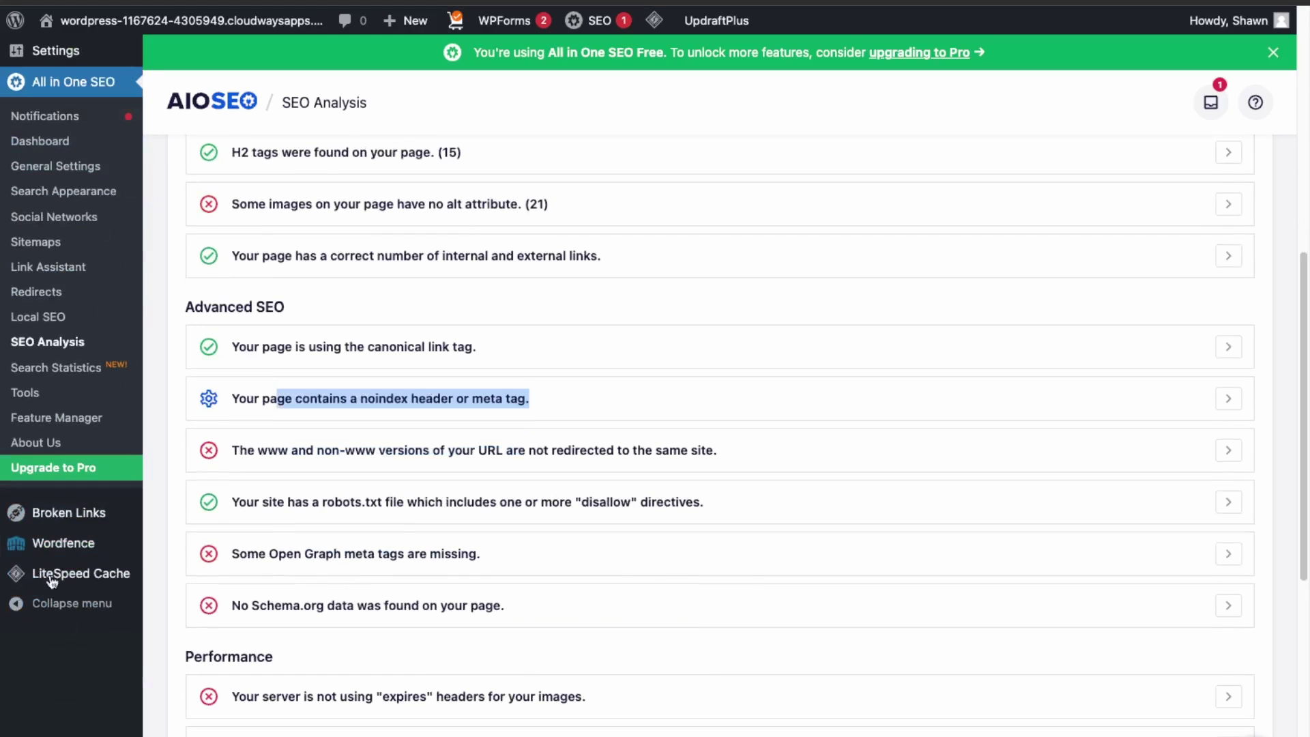
pyautogui.scroll(4, 57, 600)
pyautogui.scroll(2, 57, 600)
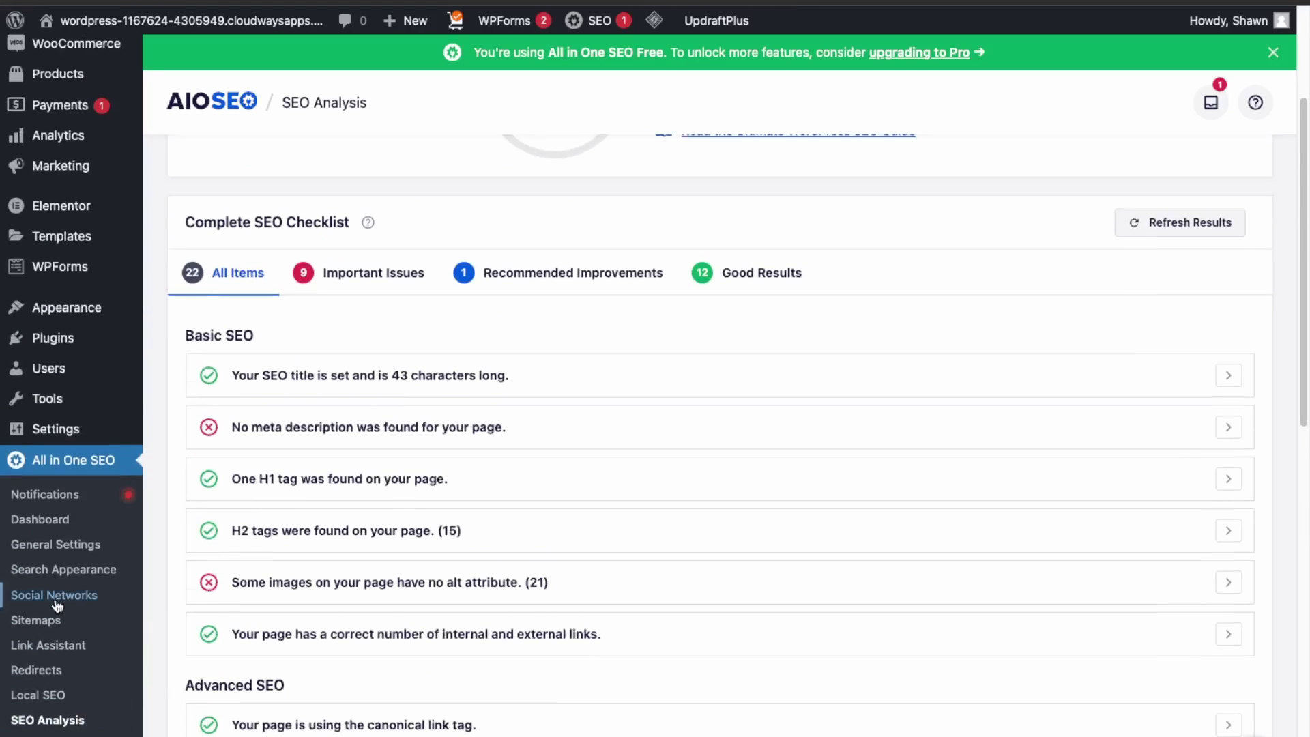
pyautogui.moveTo(52, 428)
pyautogui.click(198, 442)
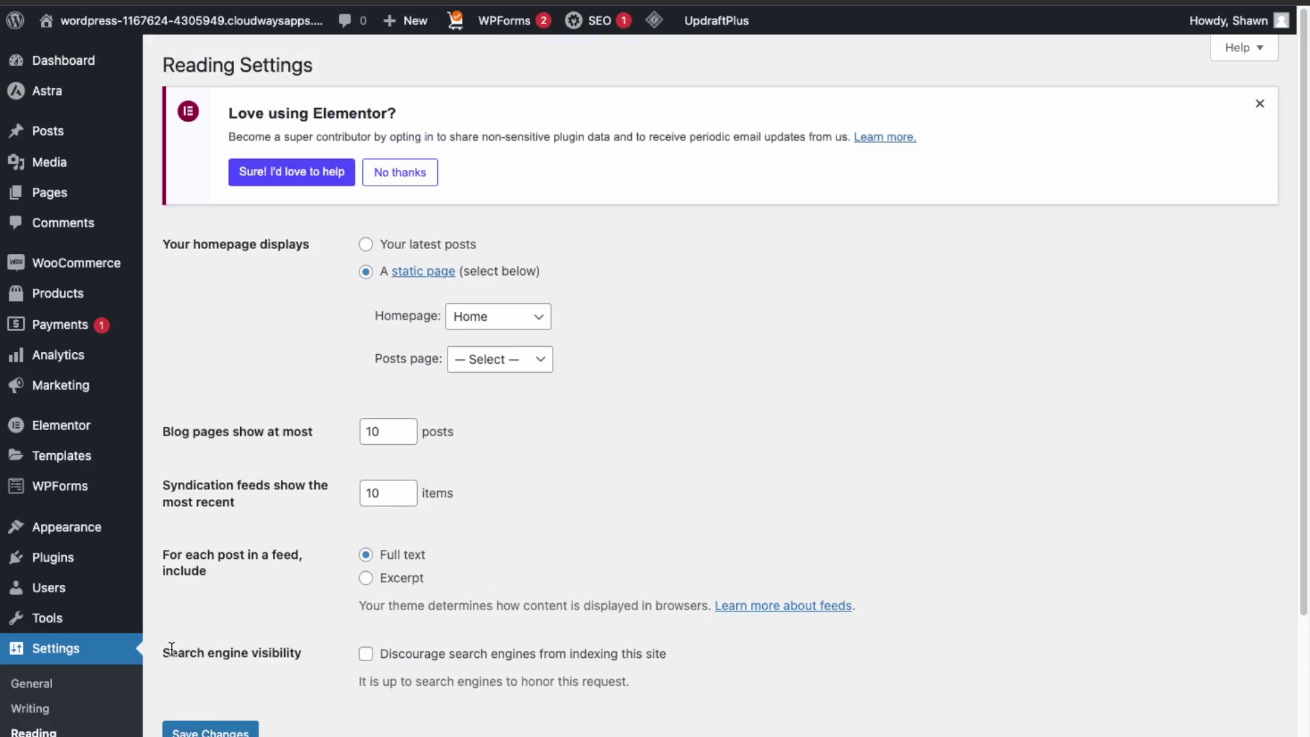
pyautogui.moveTo(172, 649); pyautogui.dragTo(385, 665)
pyautogui.click(589, 691)
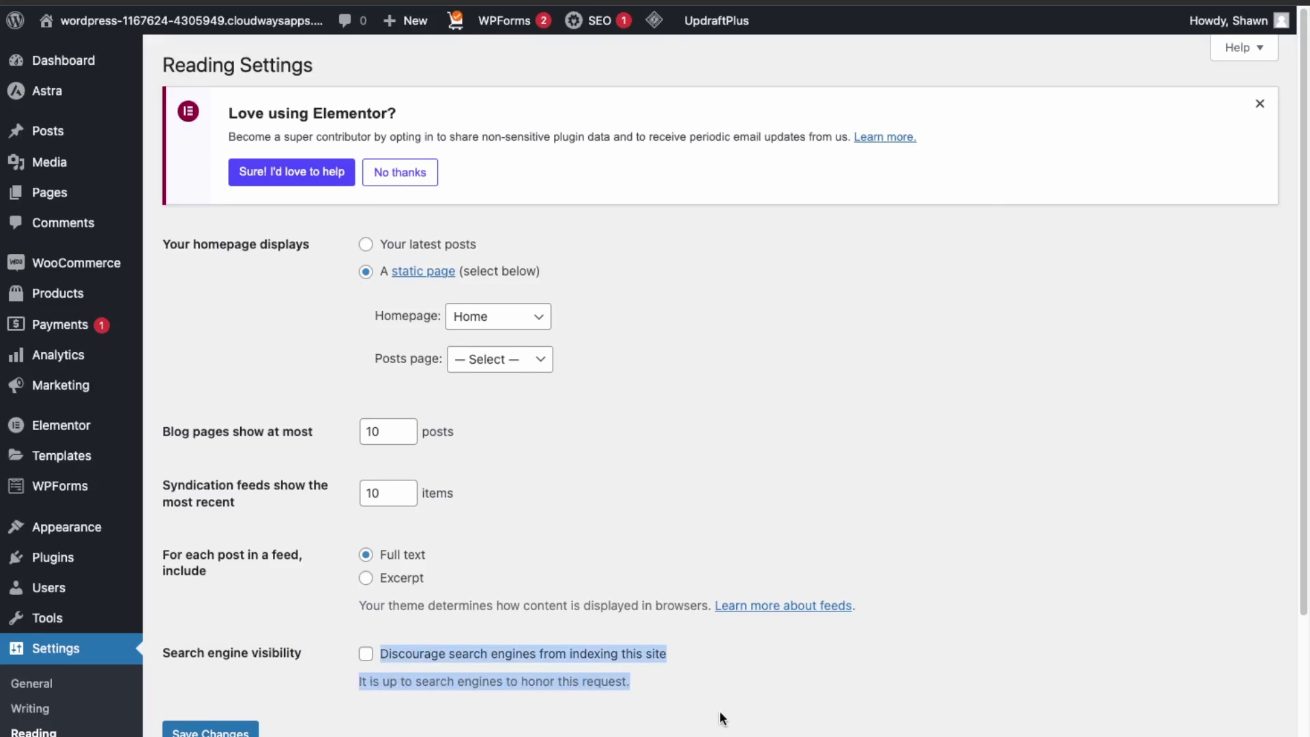
pyautogui.click(767, 711)
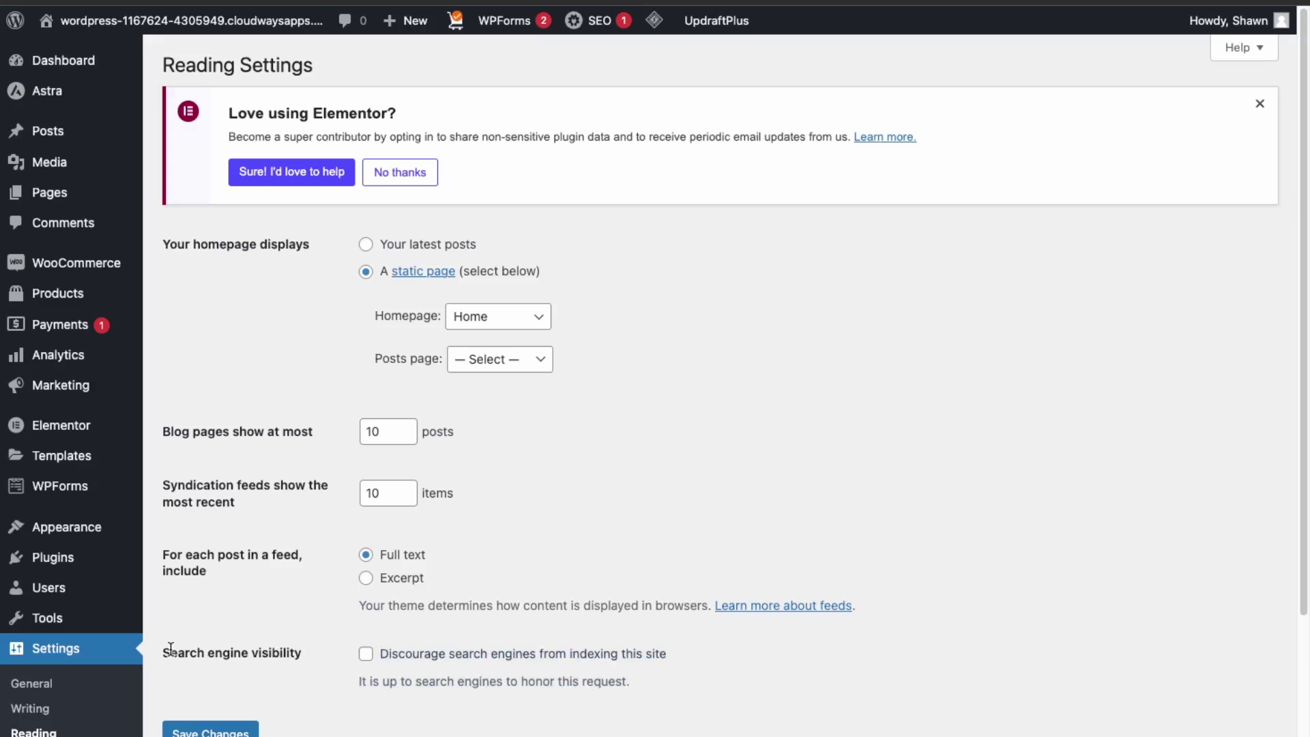
pyautogui.moveTo(171, 652); pyautogui.dragTo(438, 665)
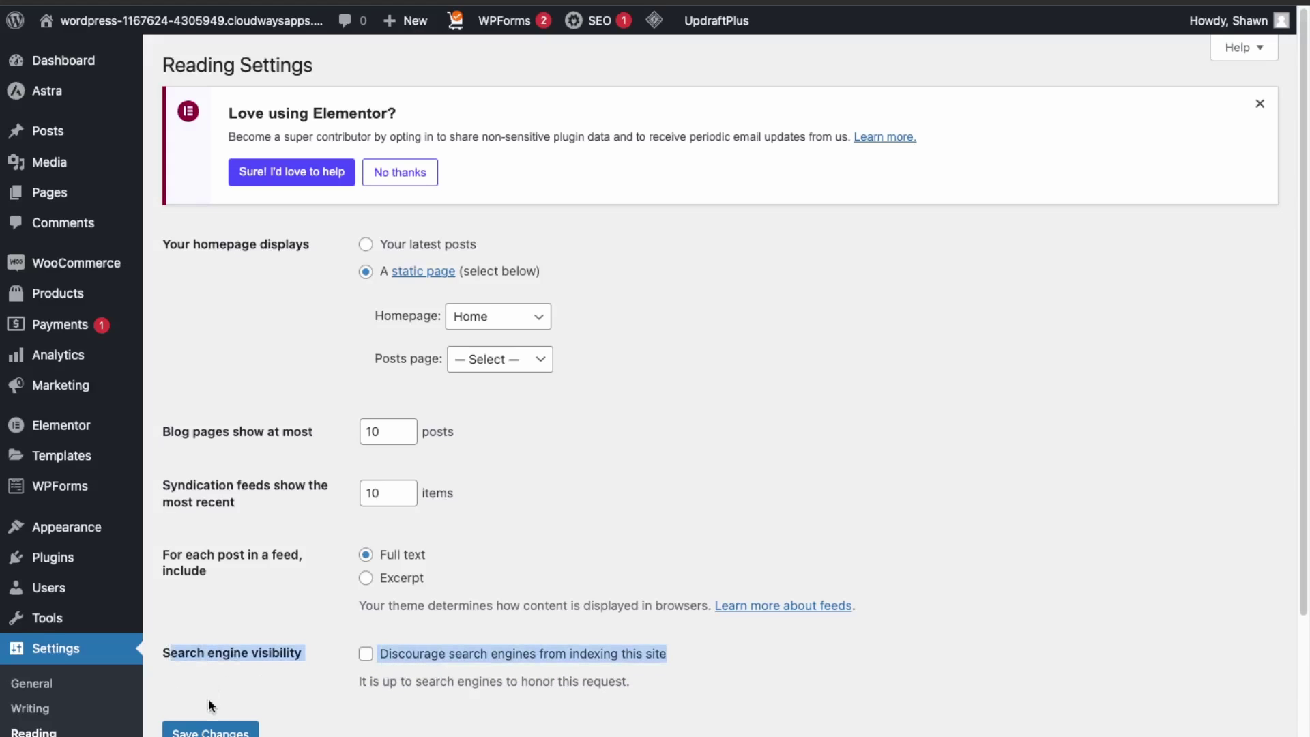
pyautogui.scroll(-4, 61, 600)
pyautogui.moveTo(73, 667)
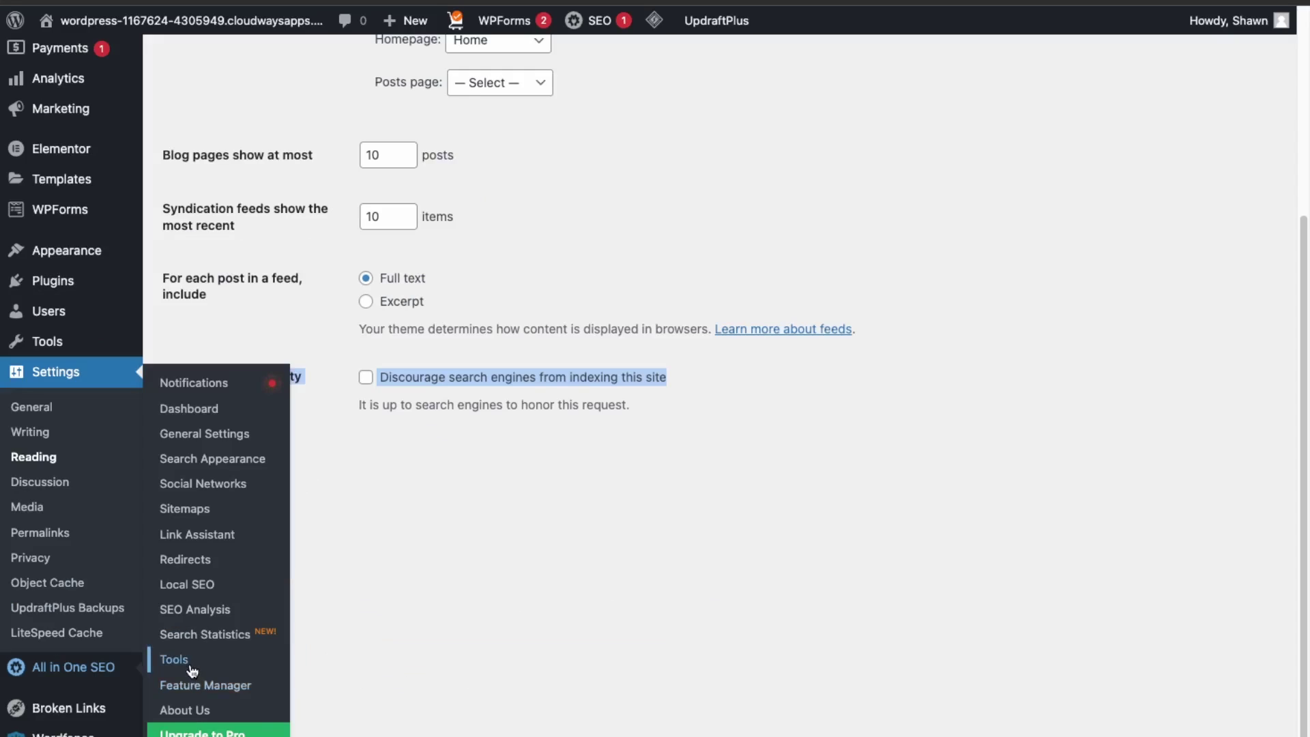
# Step: Open All in One SEO Tools and review the Robots.txt Editor
pyautogui.click(185, 670)
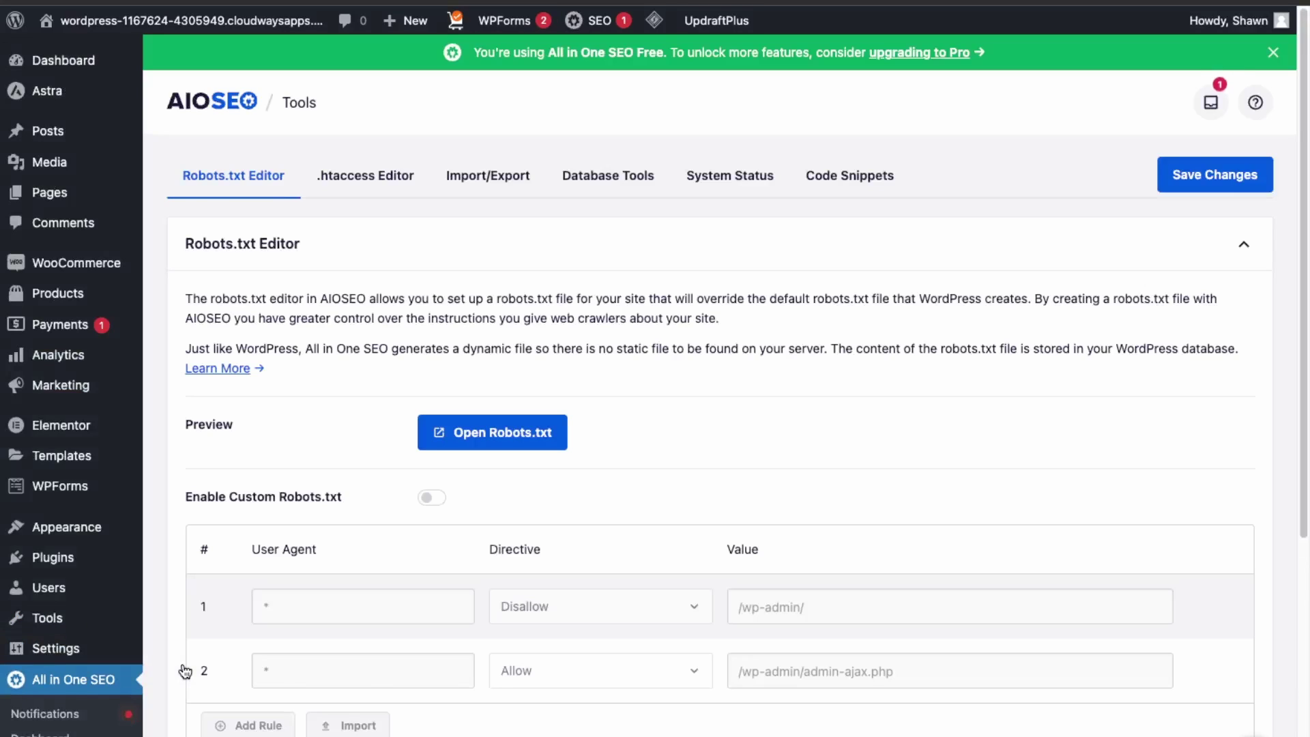
pyautogui.scroll(-6, 462, 364)
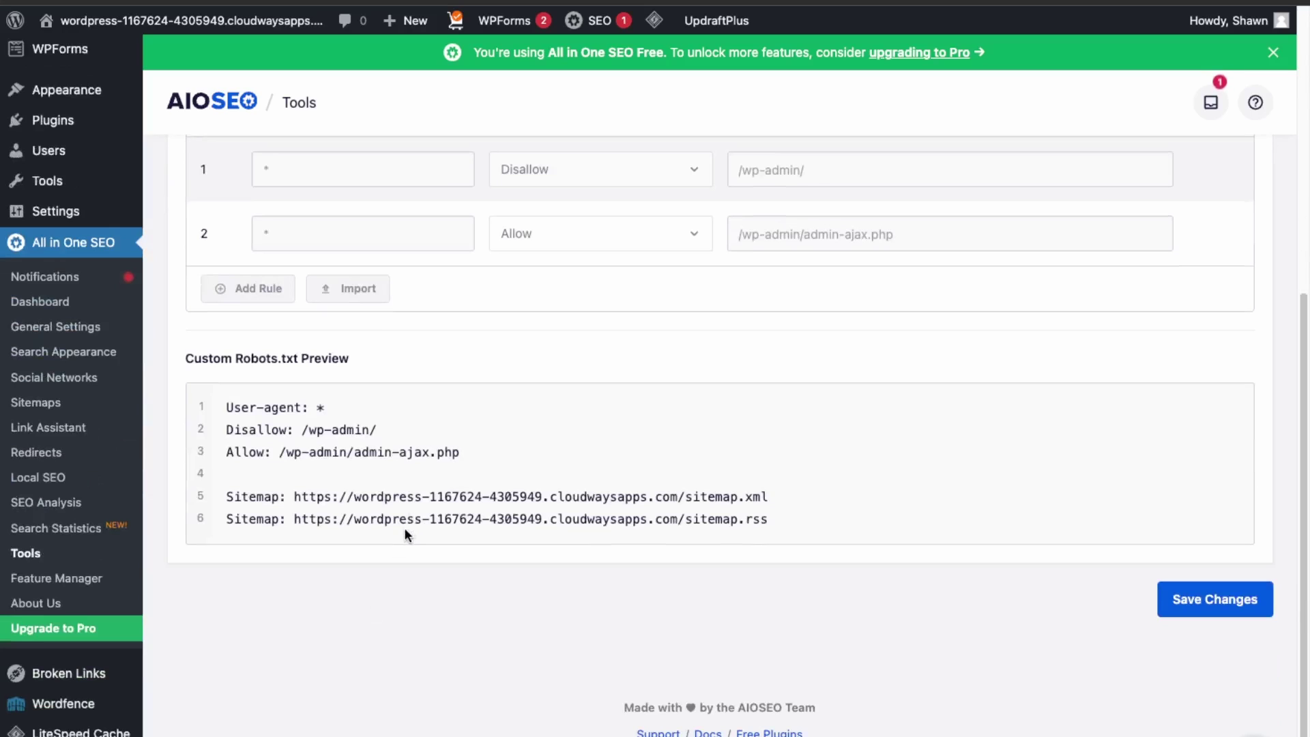
pyautogui.scroll(4, 404, 531)
pyautogui.scroll(2, 404, 534)
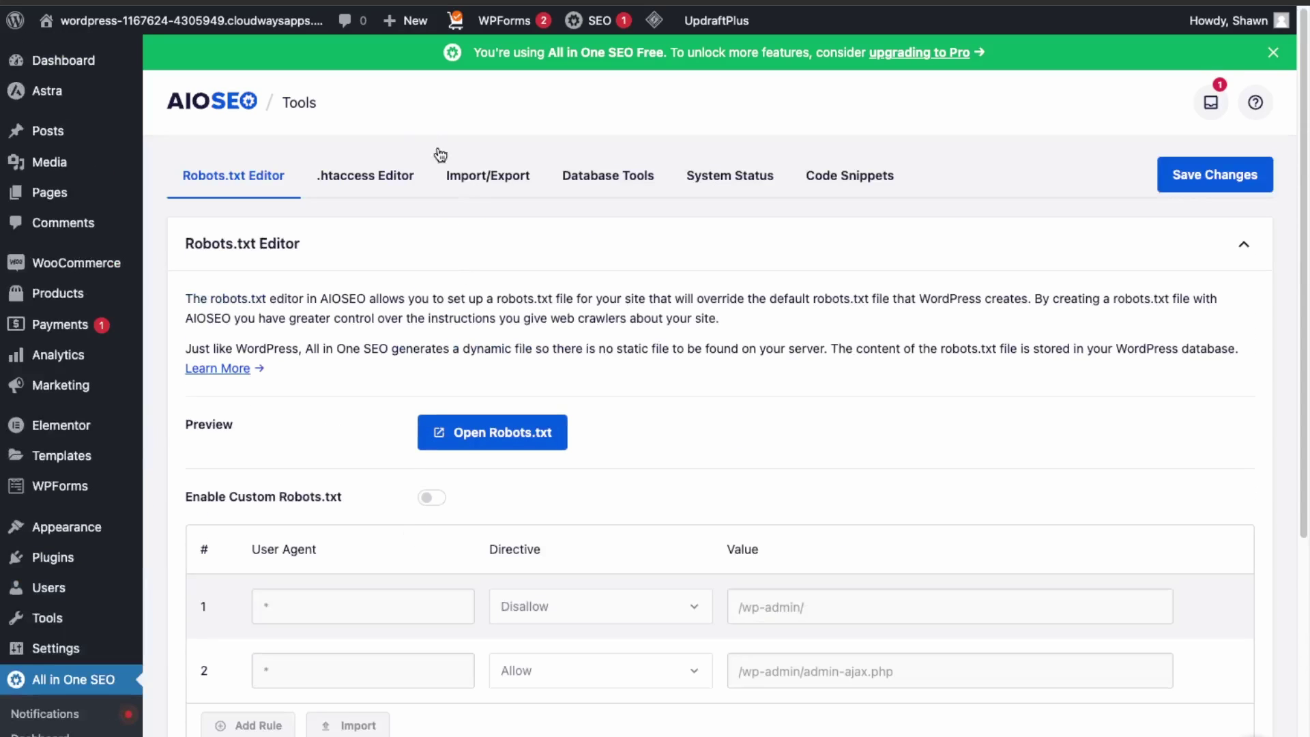
# Step: View the .htaccess Editor, return to Robots.txt, then head back toward the Dashboard
pyautogui.click(377, 177)
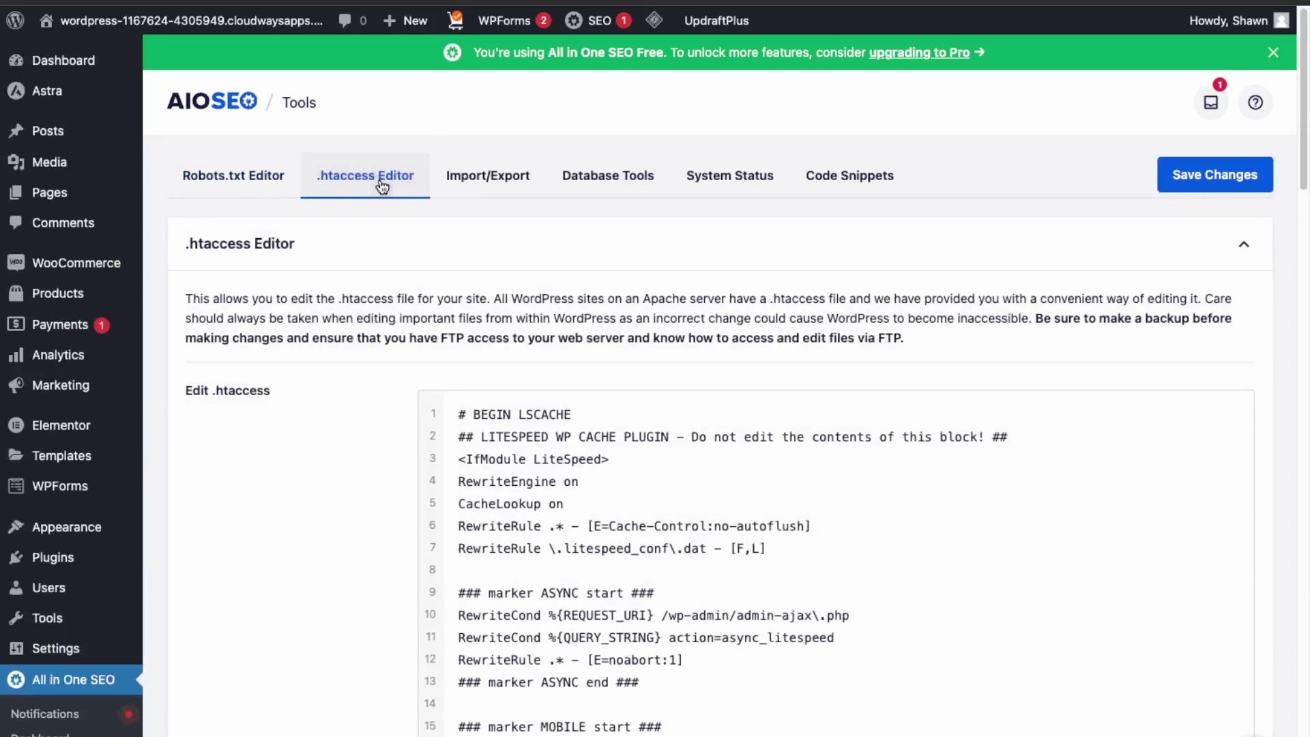
pyautogui.click(229, 188)
pyautogui.hotkey('alt', 'Left')
pyautogui.moveTo(94, 286)
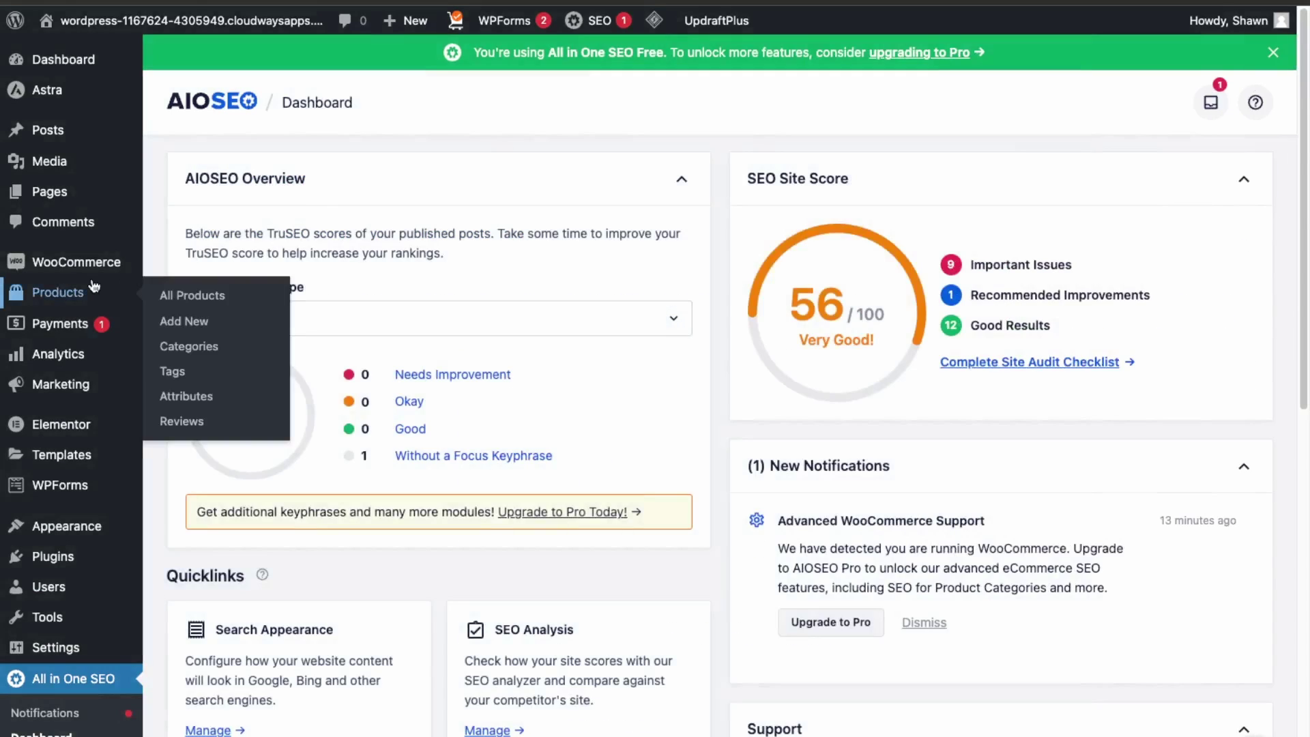
# Step: Open the Black Shoes product for editing from All Products
pyautogui.click(194, 298)
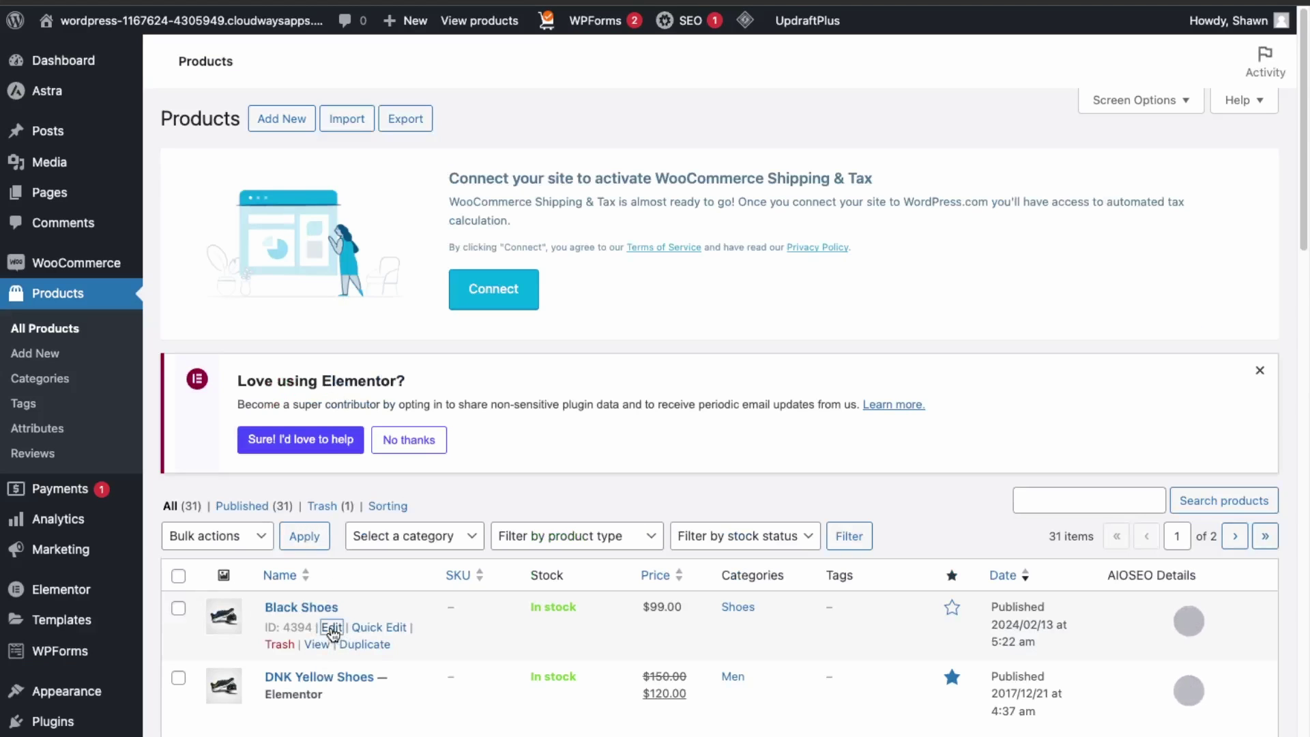
pyautogui.click(331, 628)
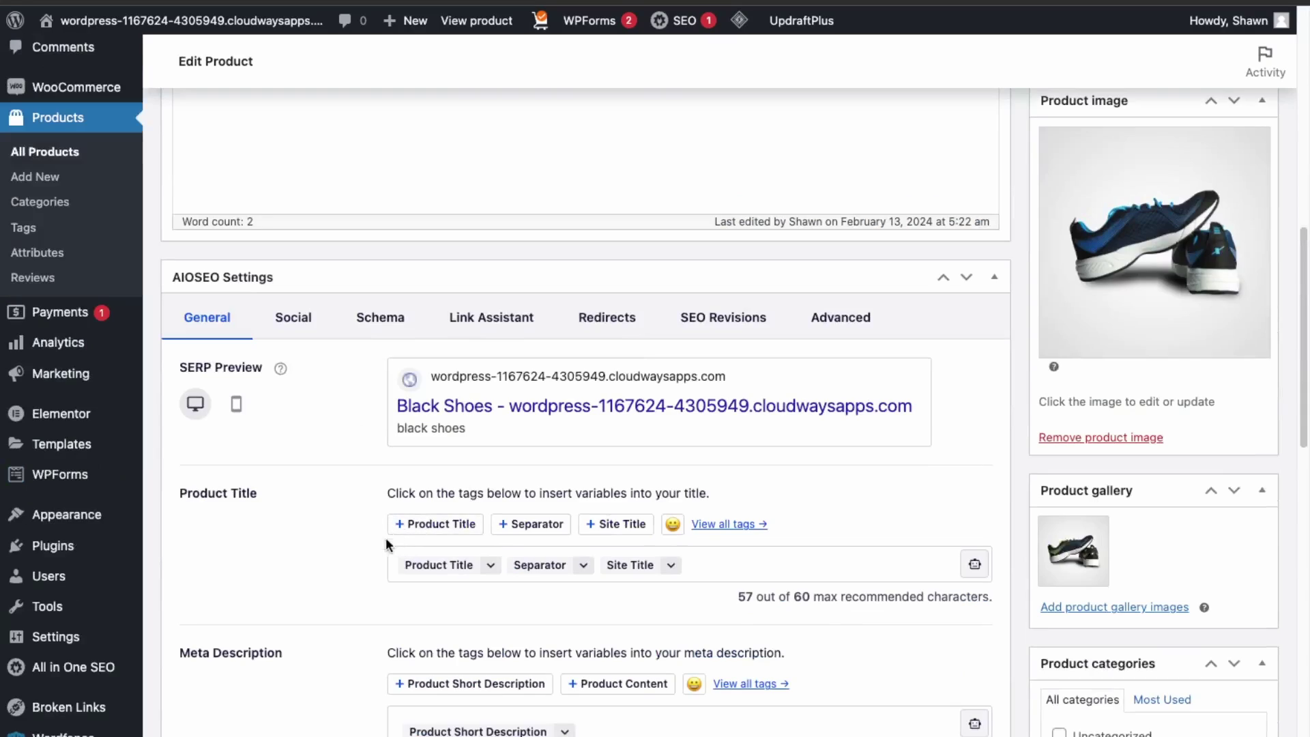
pyautogui.scroll(-3, 590, 464)
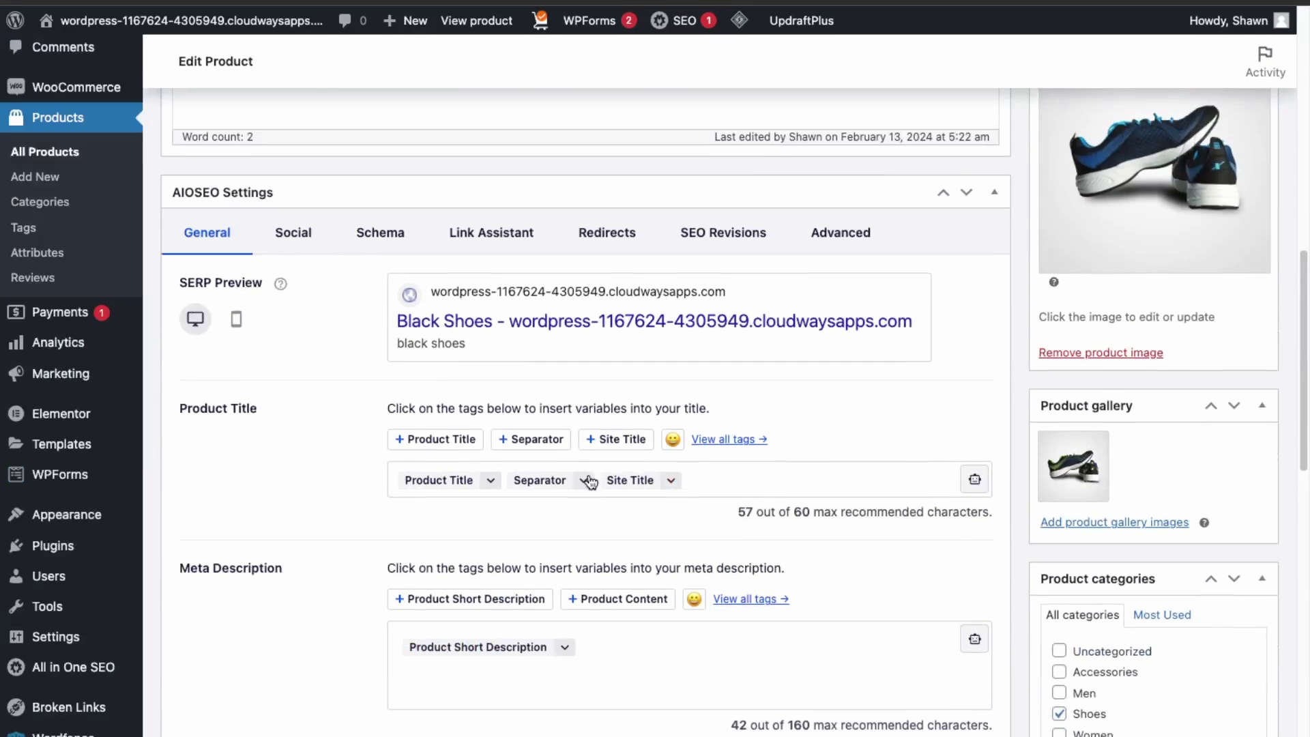
pyautogui.scroll(-3, 571, 659)
pyautogui.scroll(12, 572, 662)
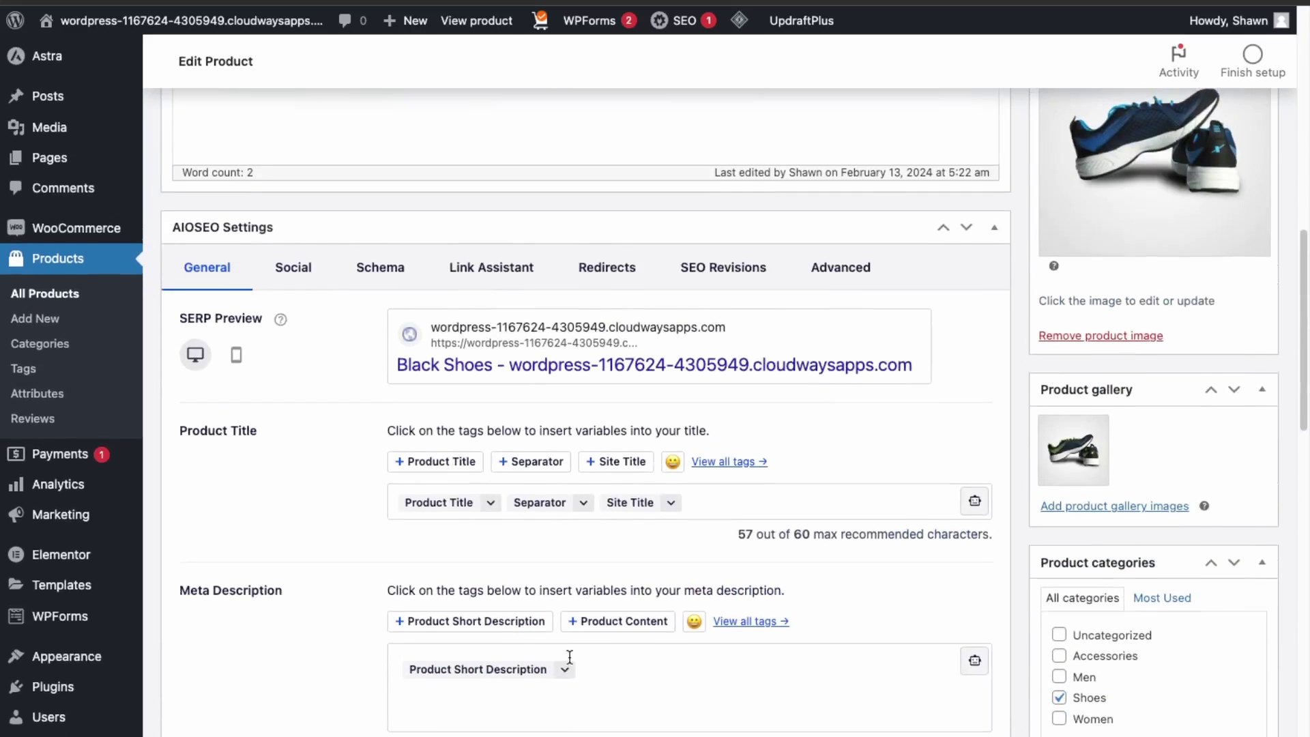
pyautogui.scroll(-2, 565, 662)
pyautogui.scroll(-10, 564, 658)
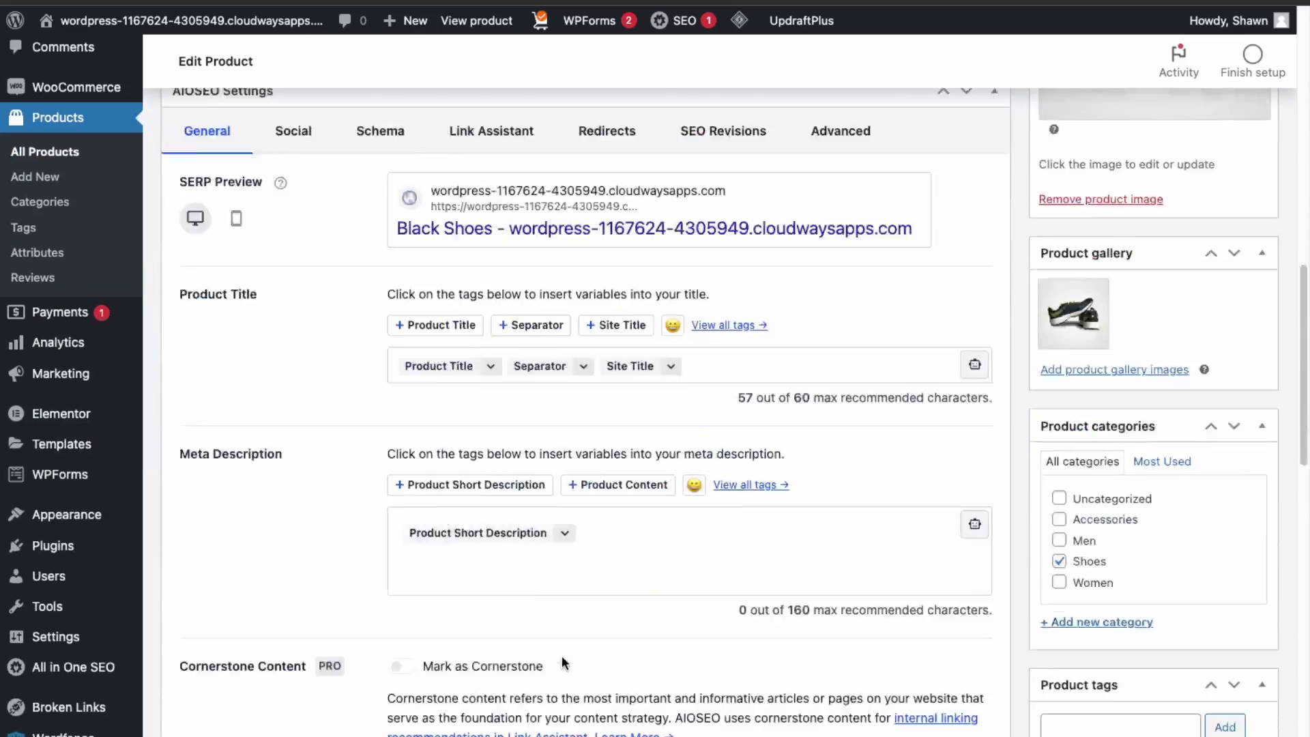
pyautogui.scroll(5, 292, 580)
pyautogui.scroll(5, 292, 580)
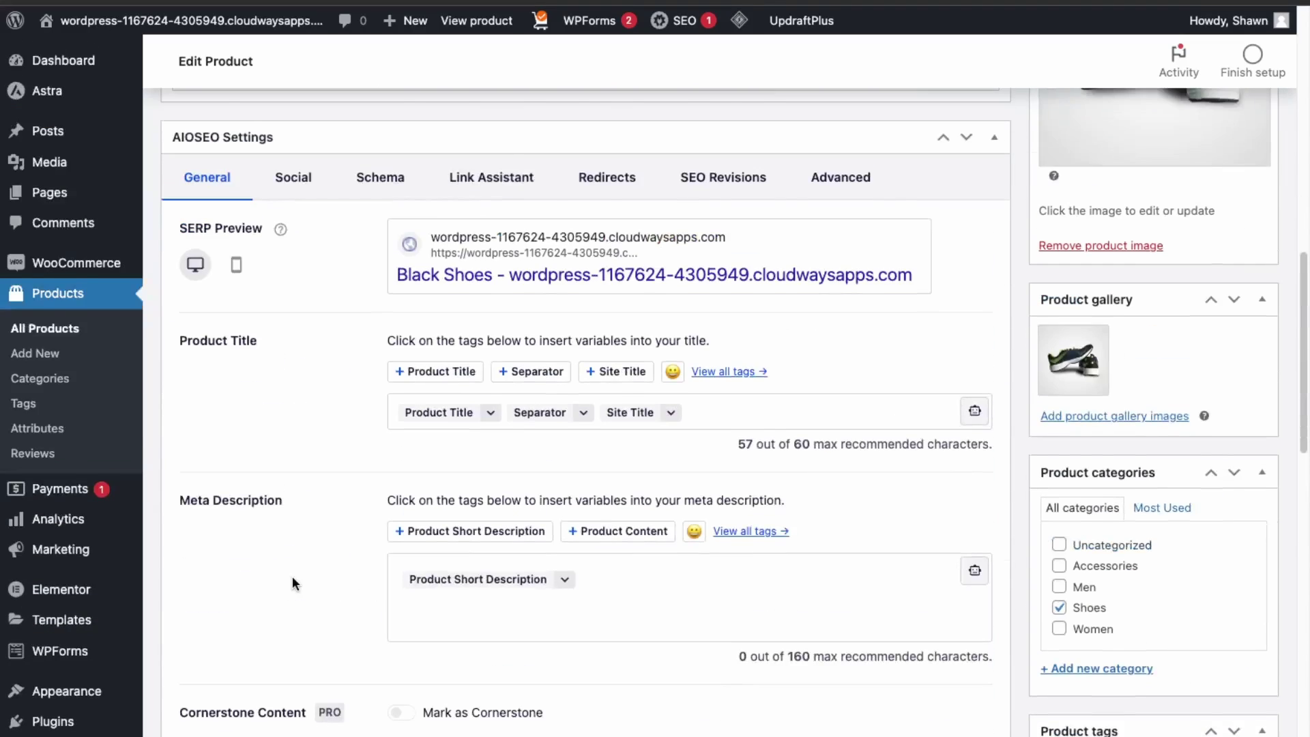
# Step: Find the AIOSEO General settings showing the Product Short Description meta description tag
pyautogui.scroll(-3, 380, 491)
pyautogui.scroll(2, 544, 432)
pyautogui.scroll(10, 544, 432)
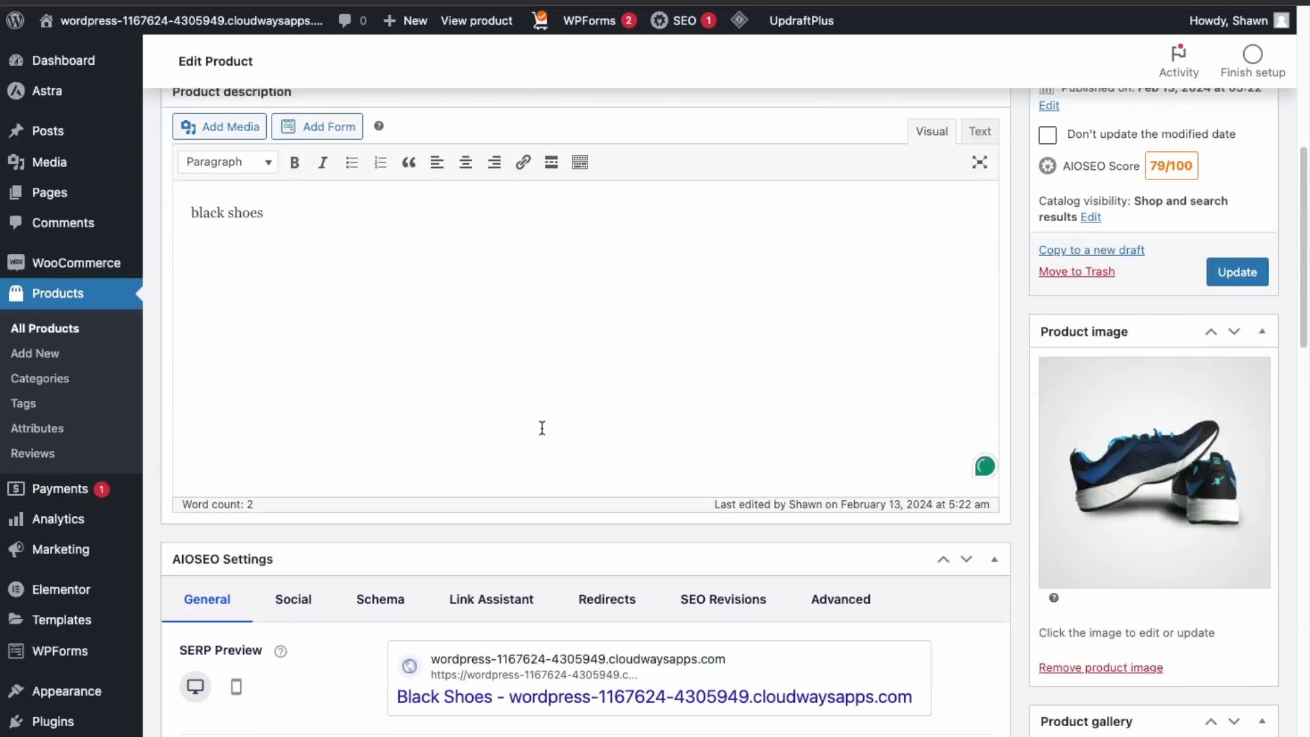
pyautogui.scroll(-3, 537, 438)
pyautogui.scroll(-5, 538, 438)
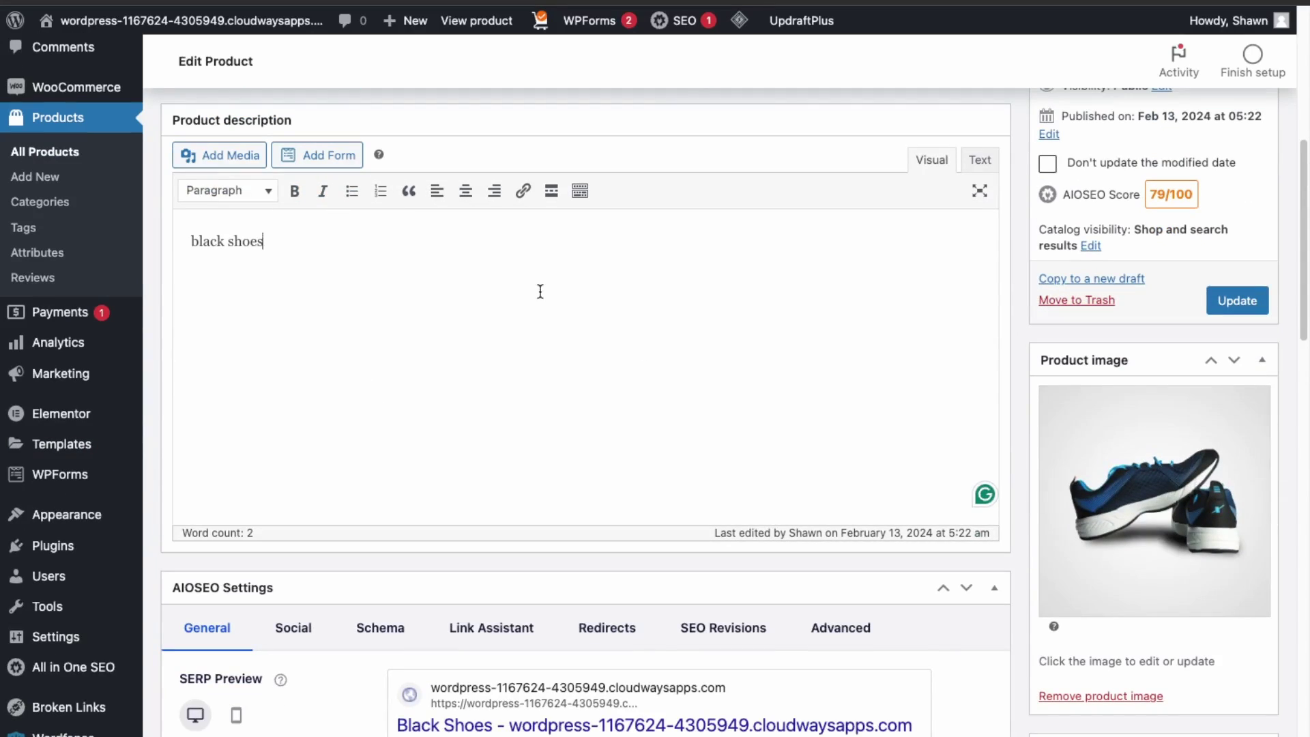
pyautogui.scroll(-5, 514, 409)
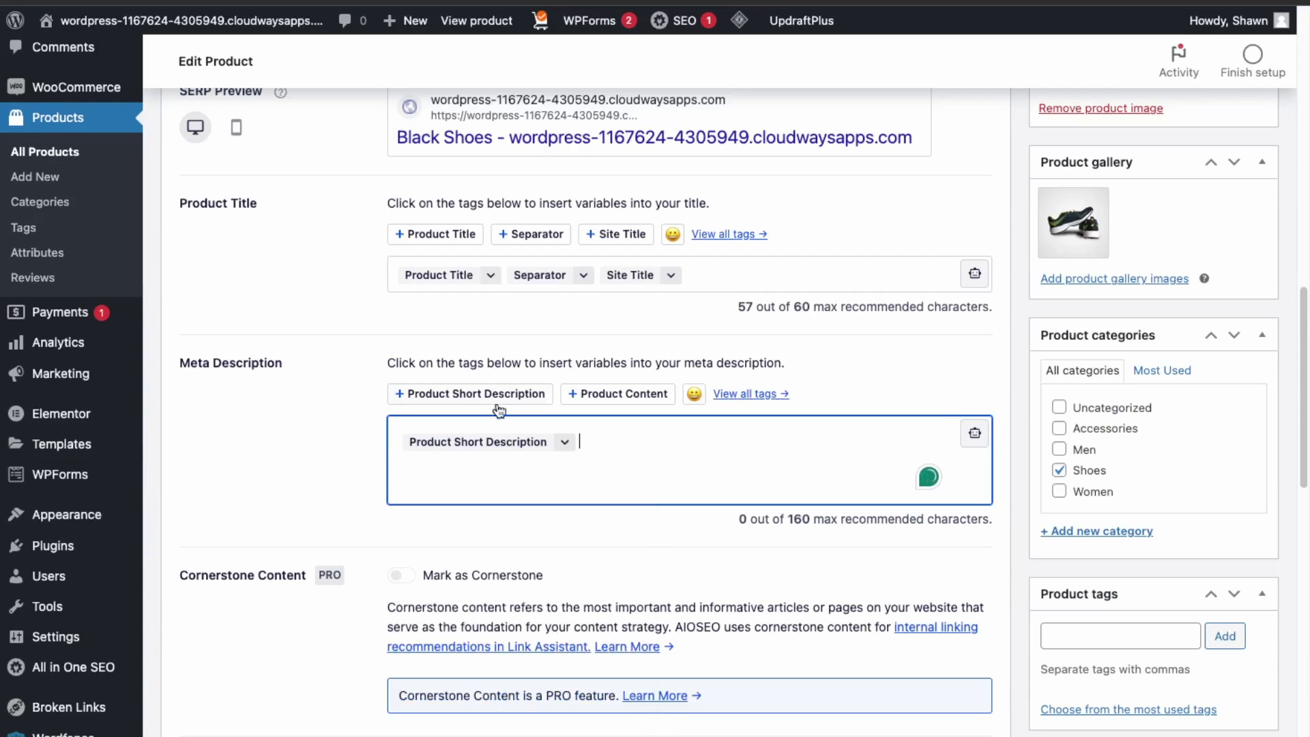
pyautogui.scroll(1, 559, 536)
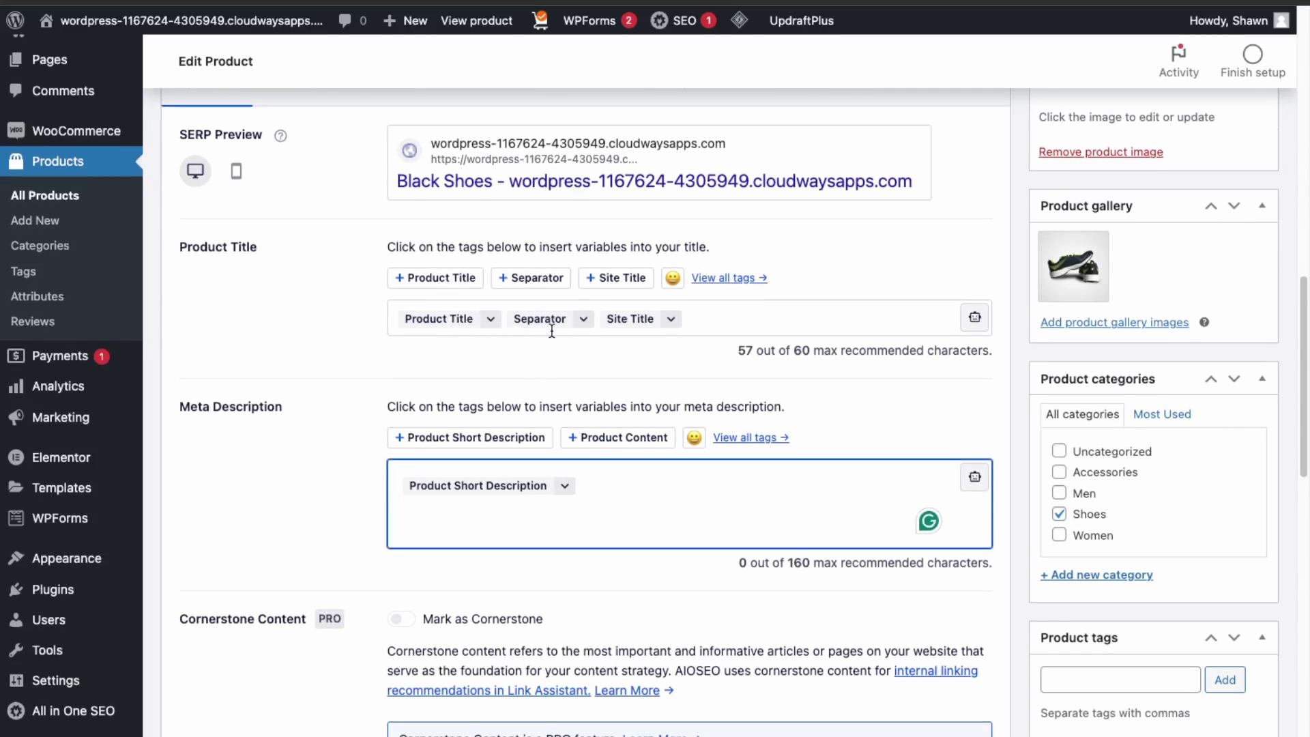
pyautogui.scroll(1, 622, 221)
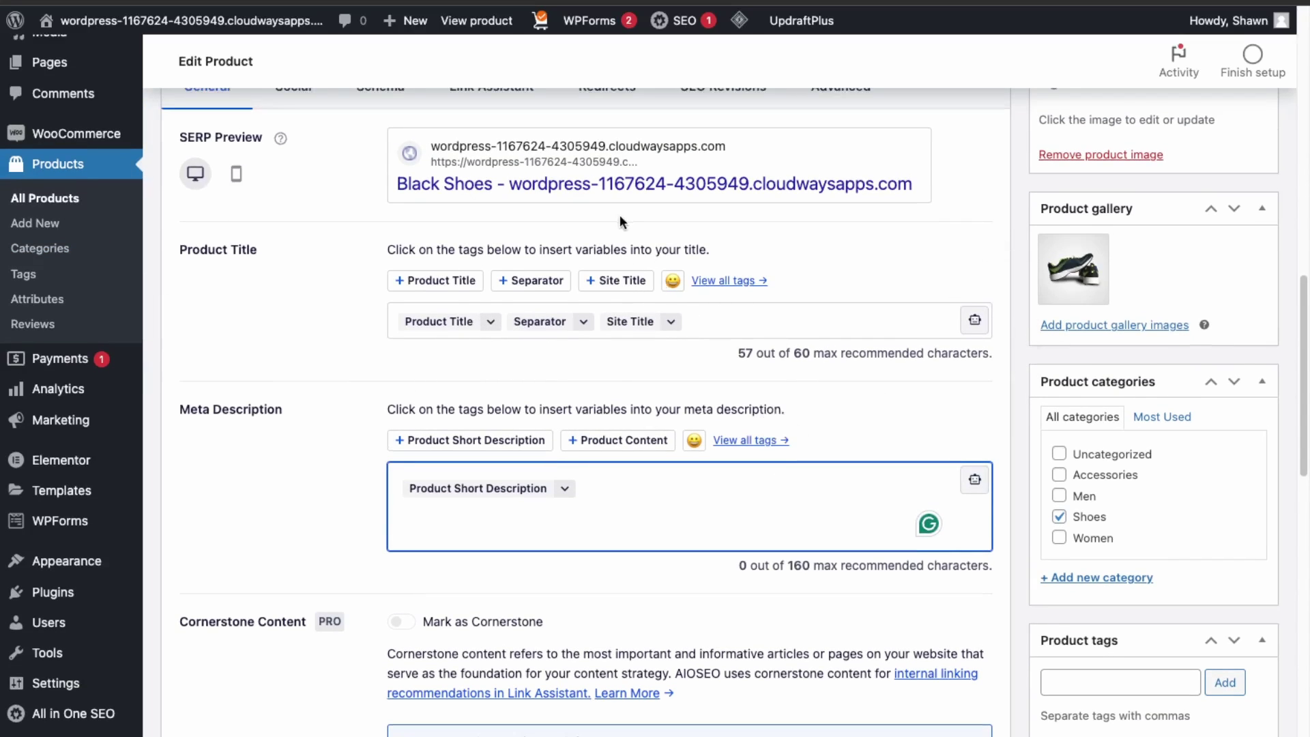
pyautogui.scroll(3, 622, 221)
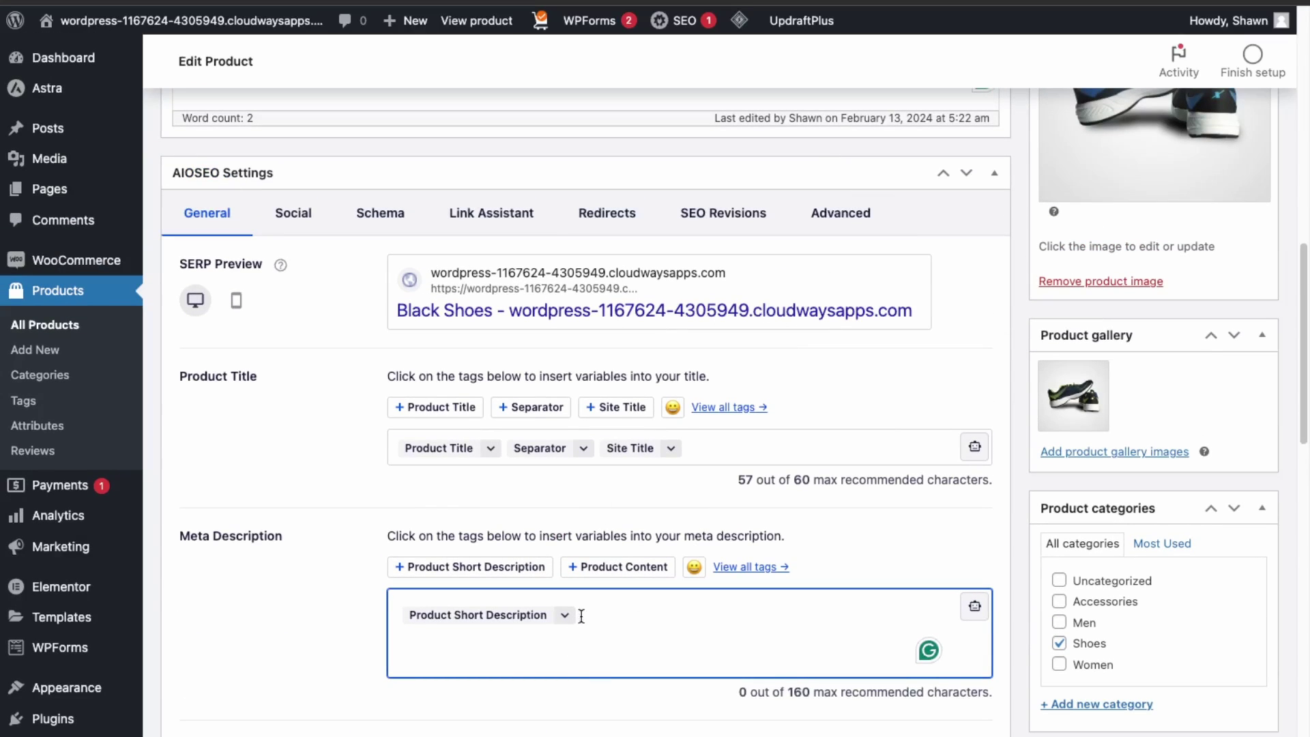
# Step: Replace the Product Short Description tag with 'Black shoes , good quality'
pyautogui.press('BackSpace')
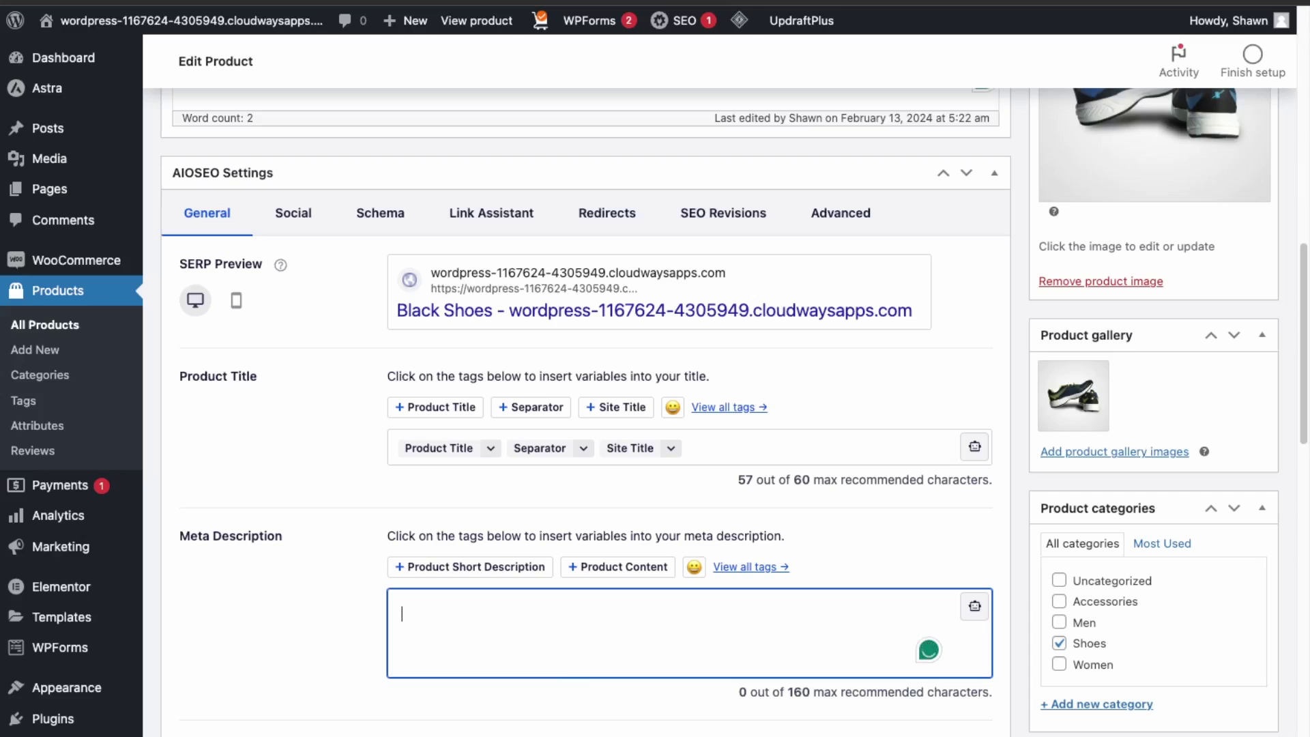
pyautogui.write('Black')
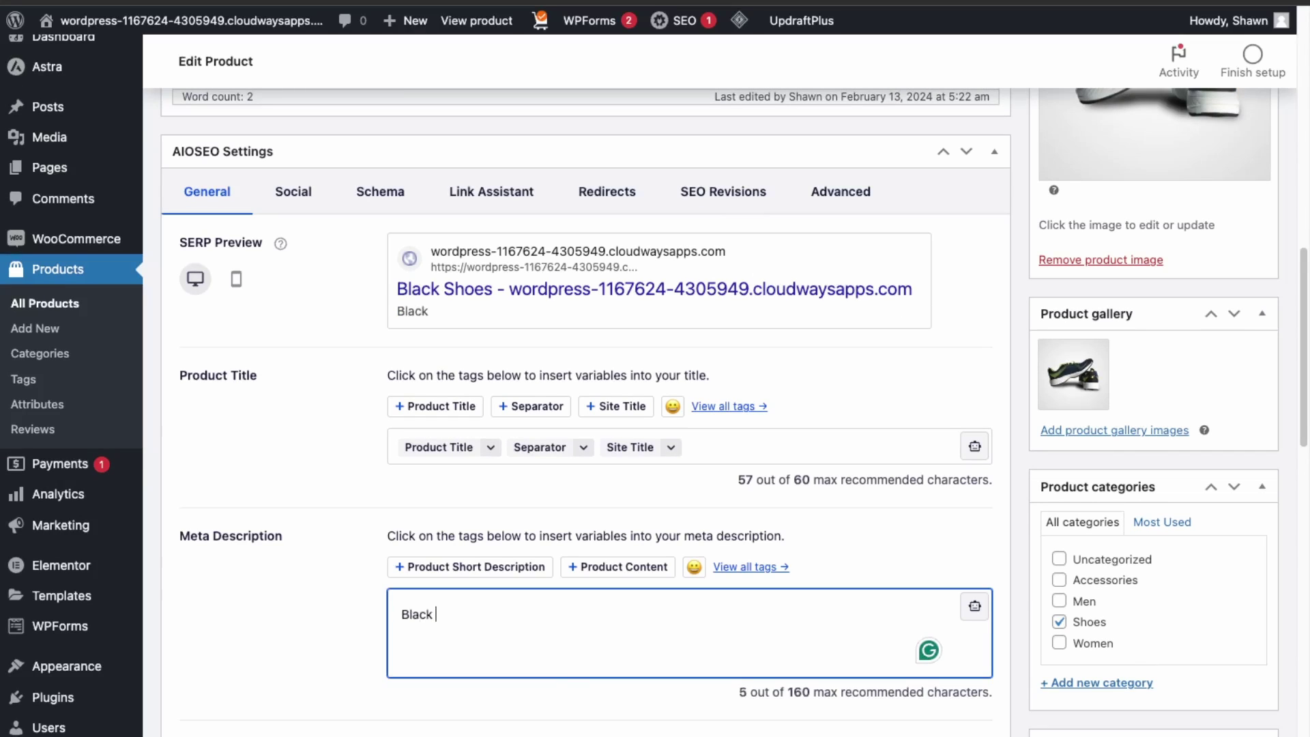
pyautogui.write(' shoes , good quality')
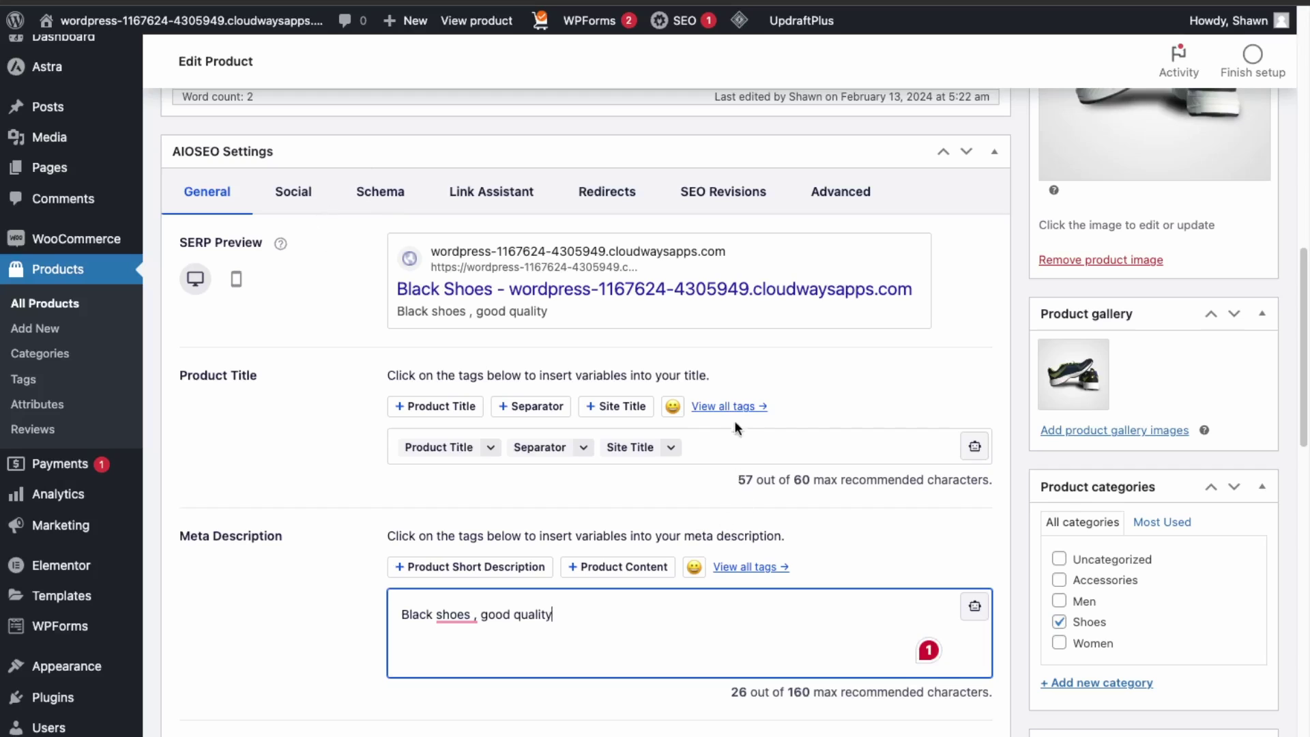
# Step: Add 'black shoe' as the focus keyphrase and review its 46/100 analysis
pyautogui.scroll(-3, 737, 417)
pyautogui.scroll(-5, 742, 412)
pyautogui.click(495, 545)
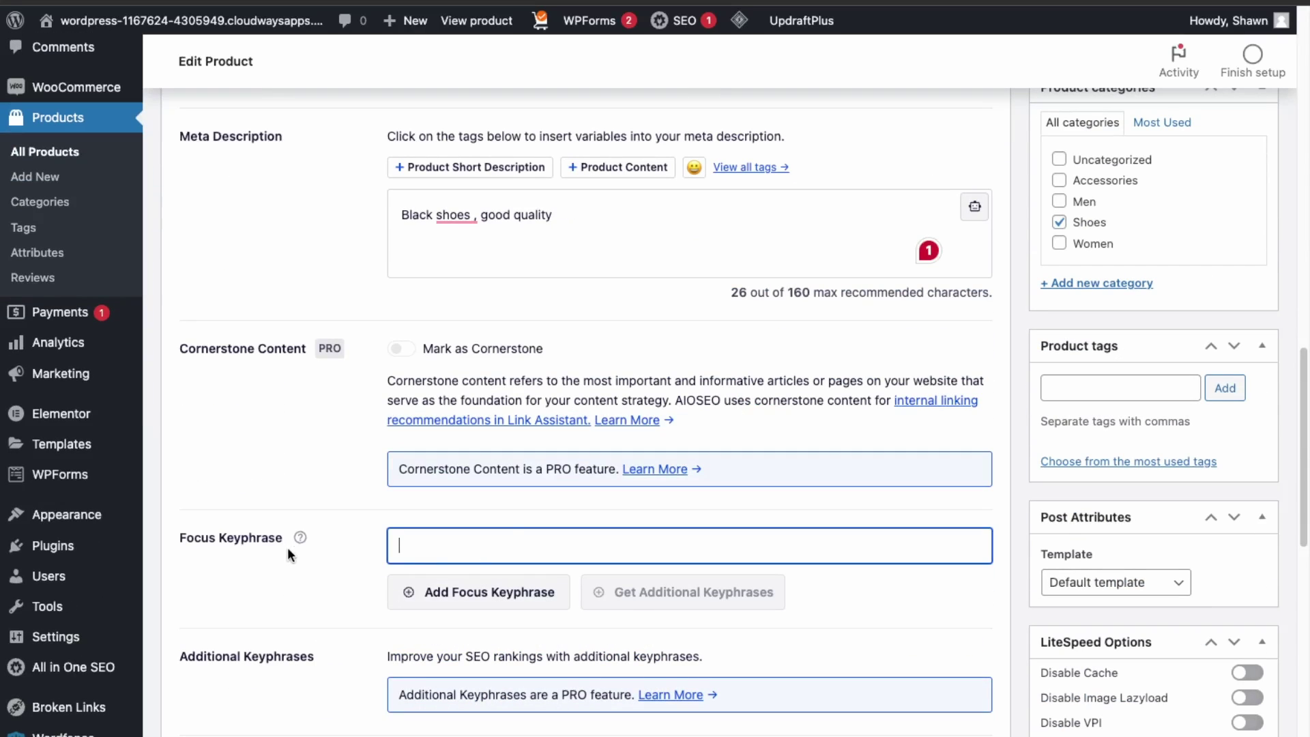
pyautogui.write('black shoe')
pyautogui.press('Return')
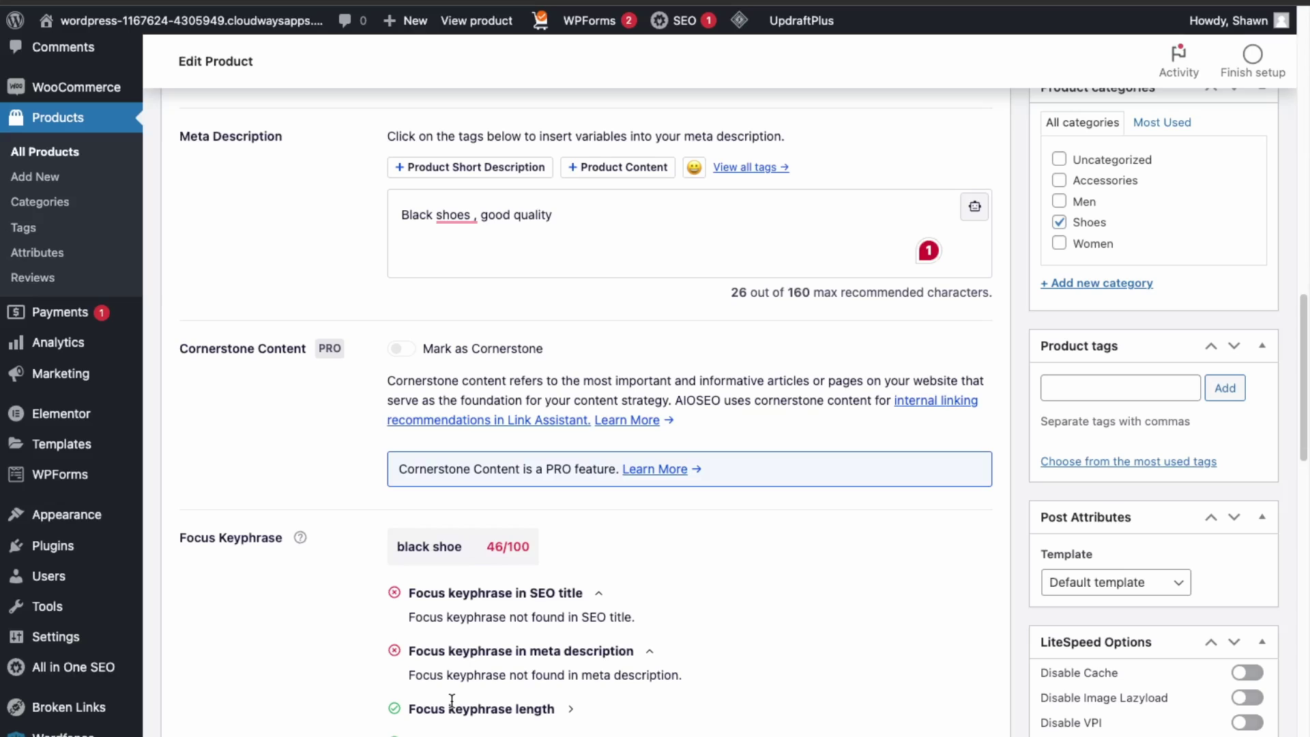
pyautogui.scroll(-8, 452, 701)
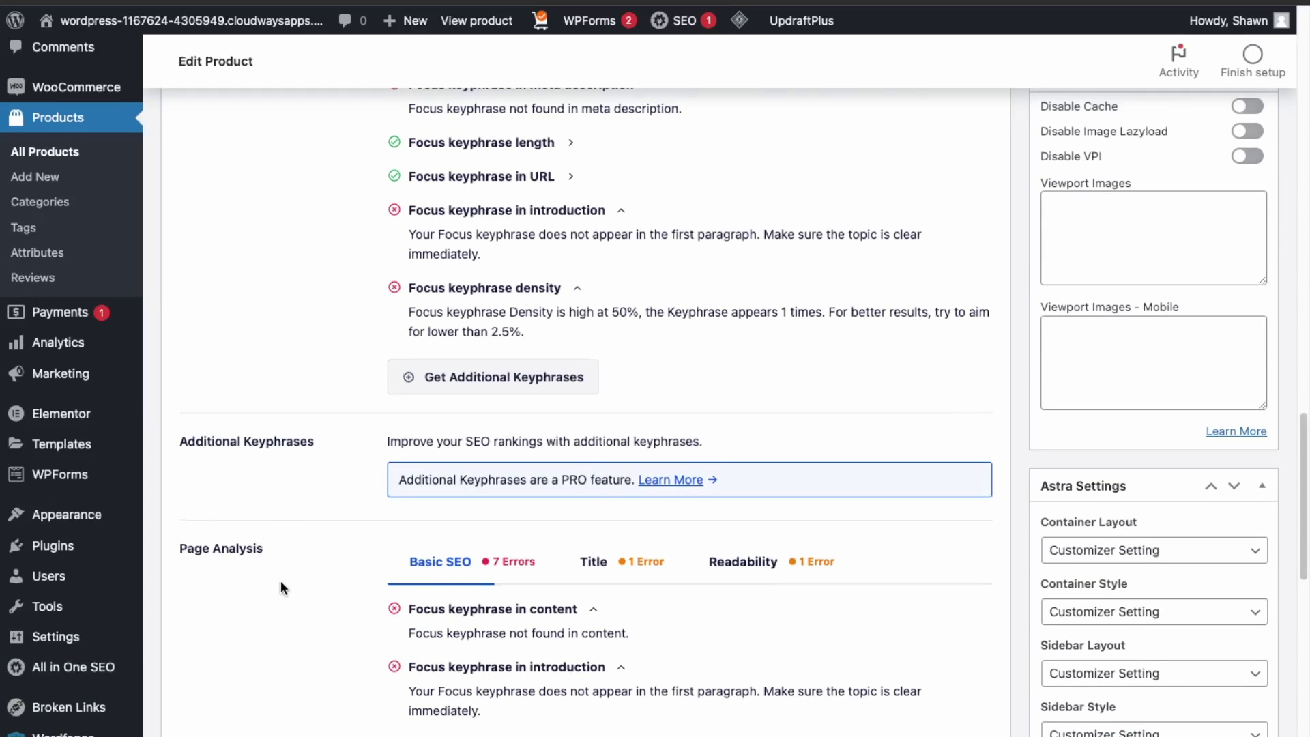
pyautogui.scroll(-2, 492, 383)
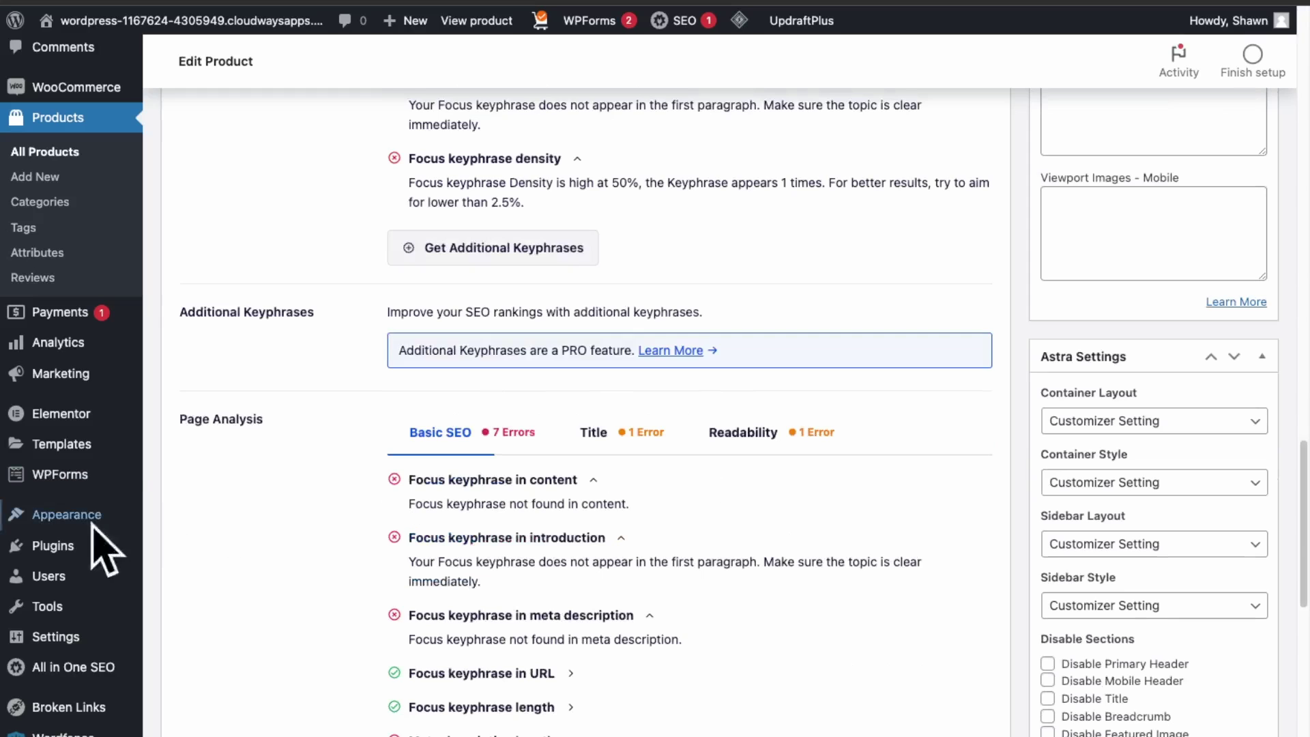